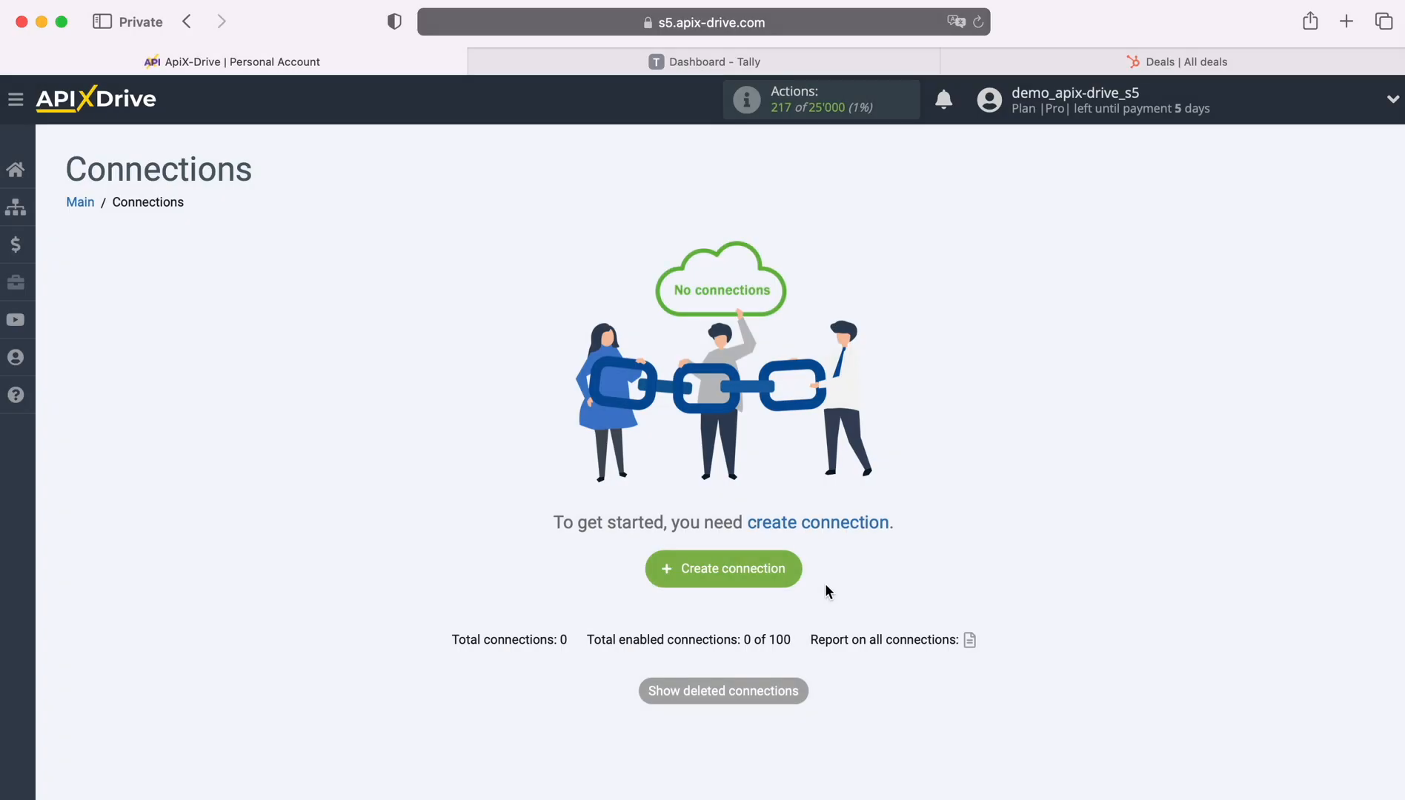
Start a new ApiX-Drive connection with Tally as the data source system.
left_click(794, 568)
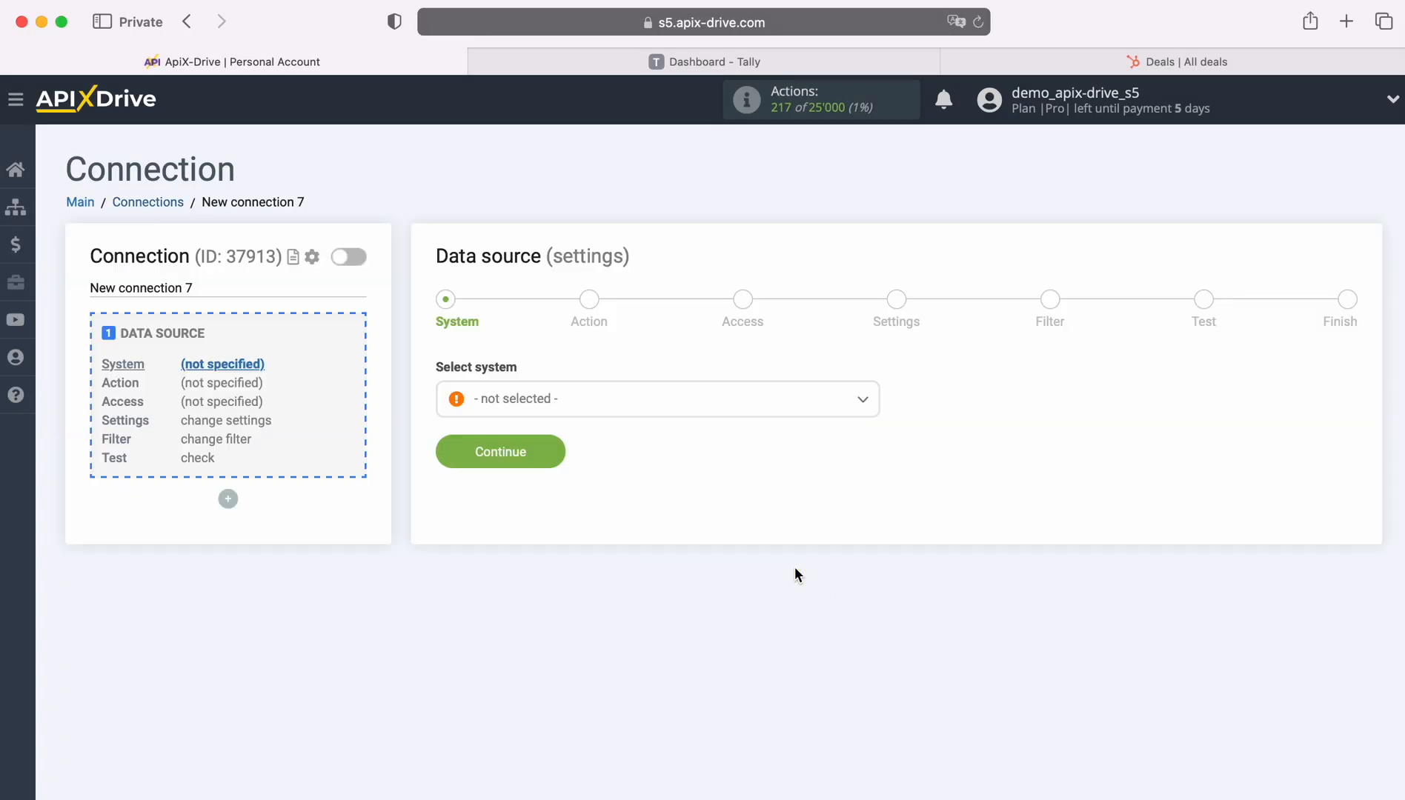
left_click(666, 410)
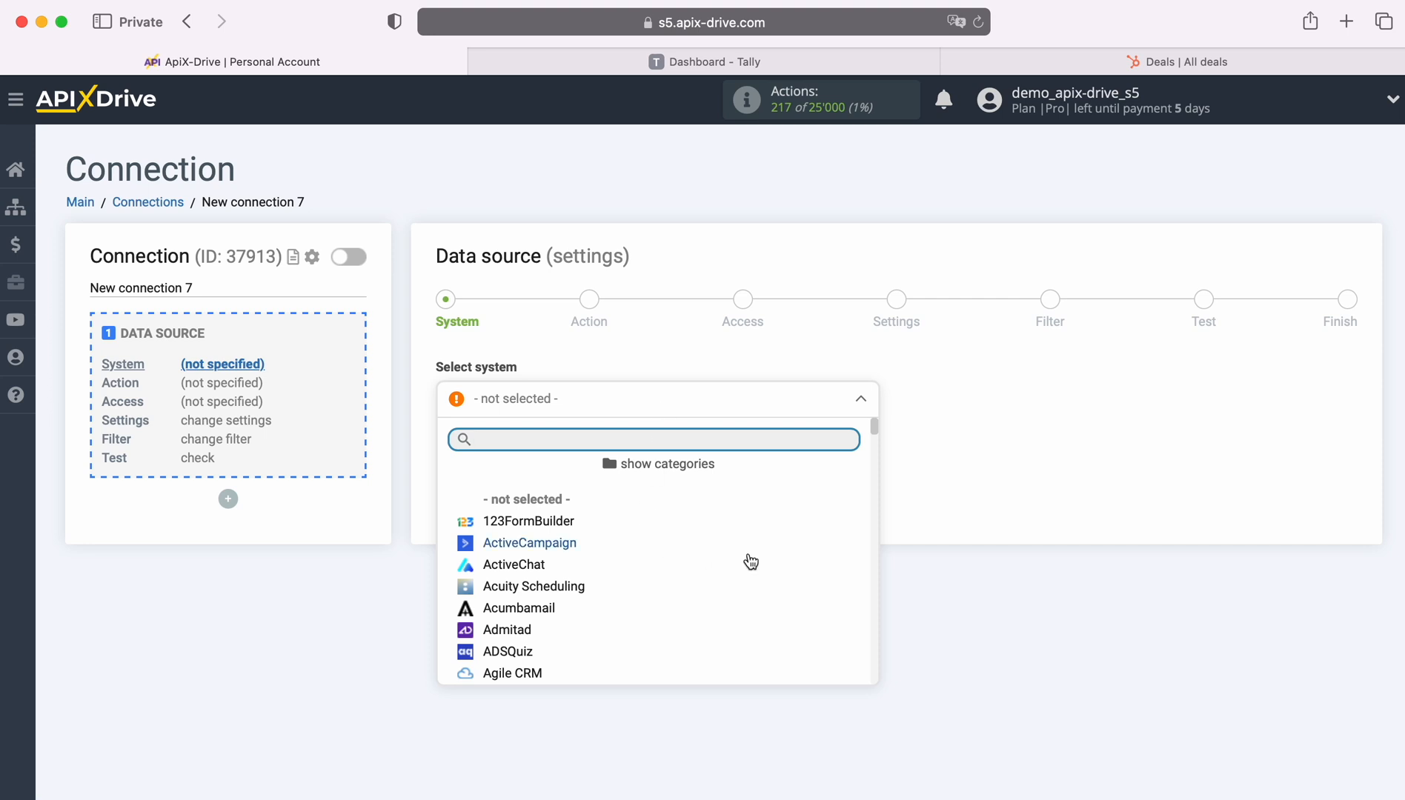
scroll(750, 561, "down", 5)
scroll(752, 562, "down", 15)
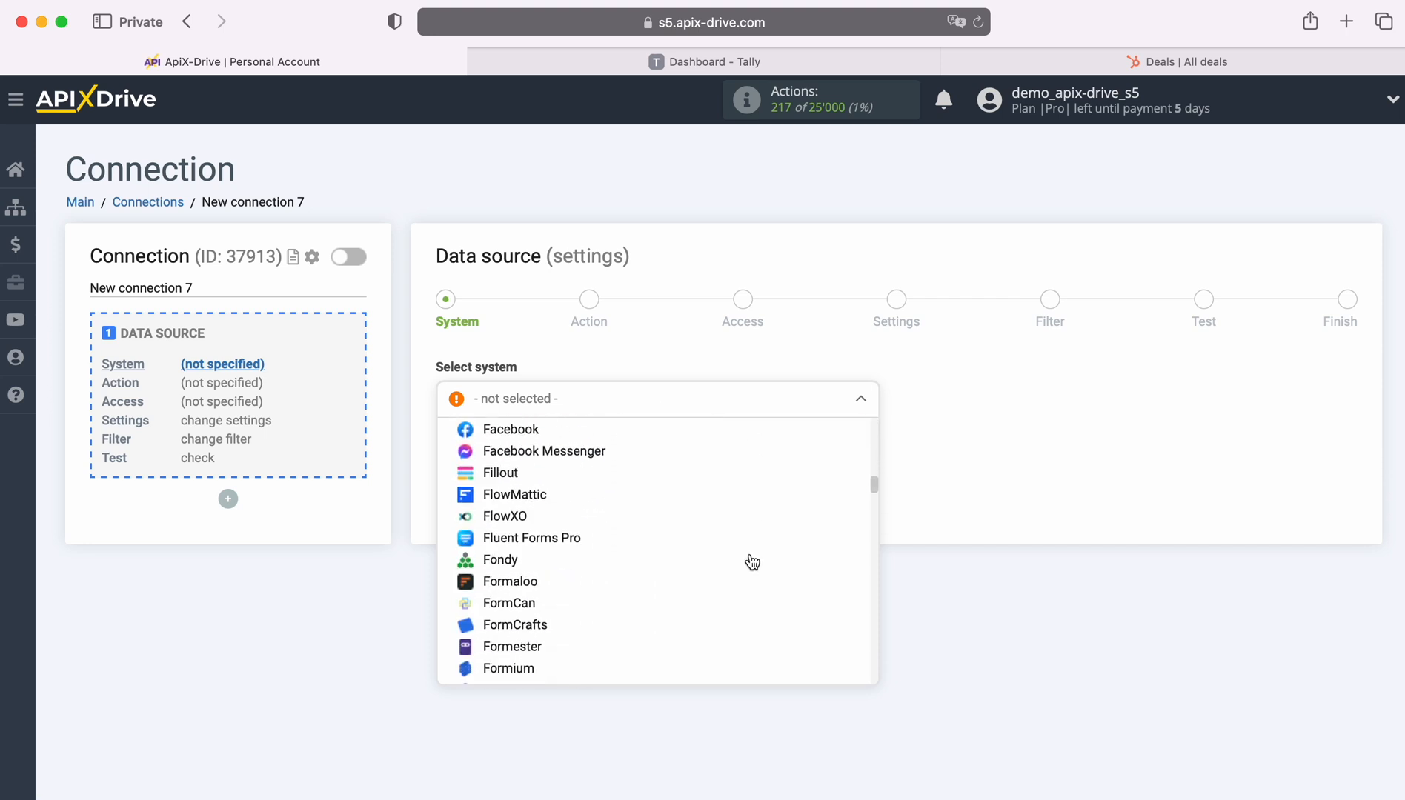
scroll(752, 562, "down", 15)
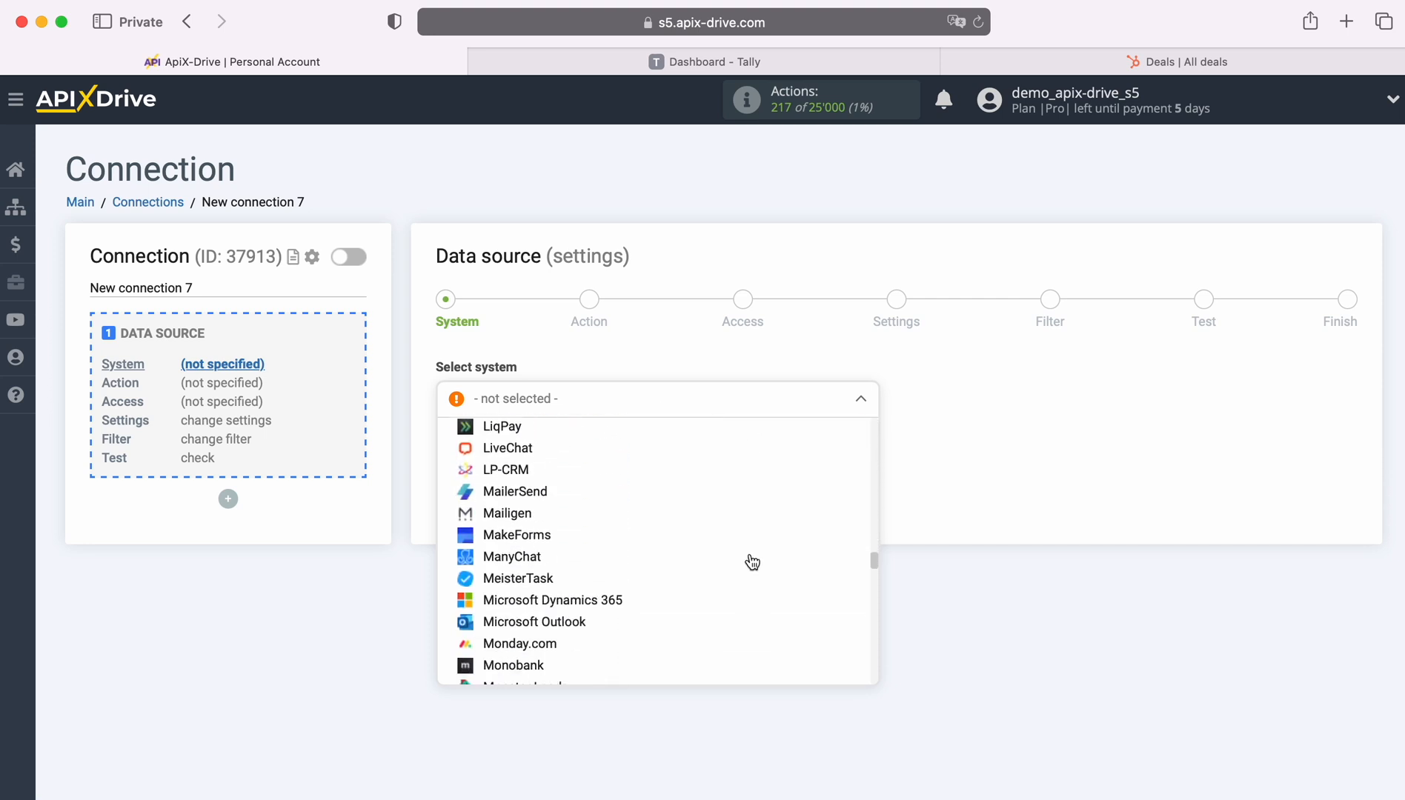
scroll(753, 562, "down", 15)
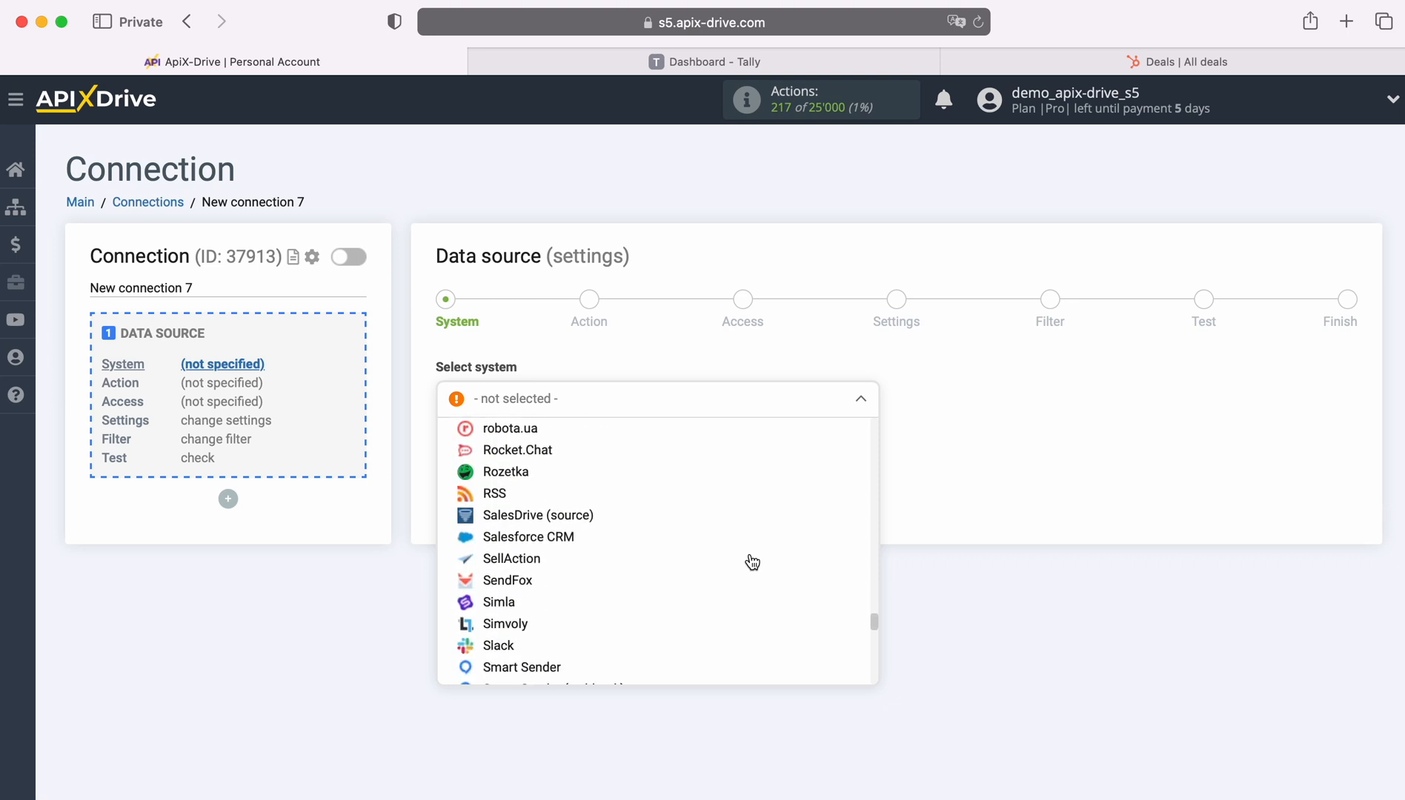
left_click(501, 490)
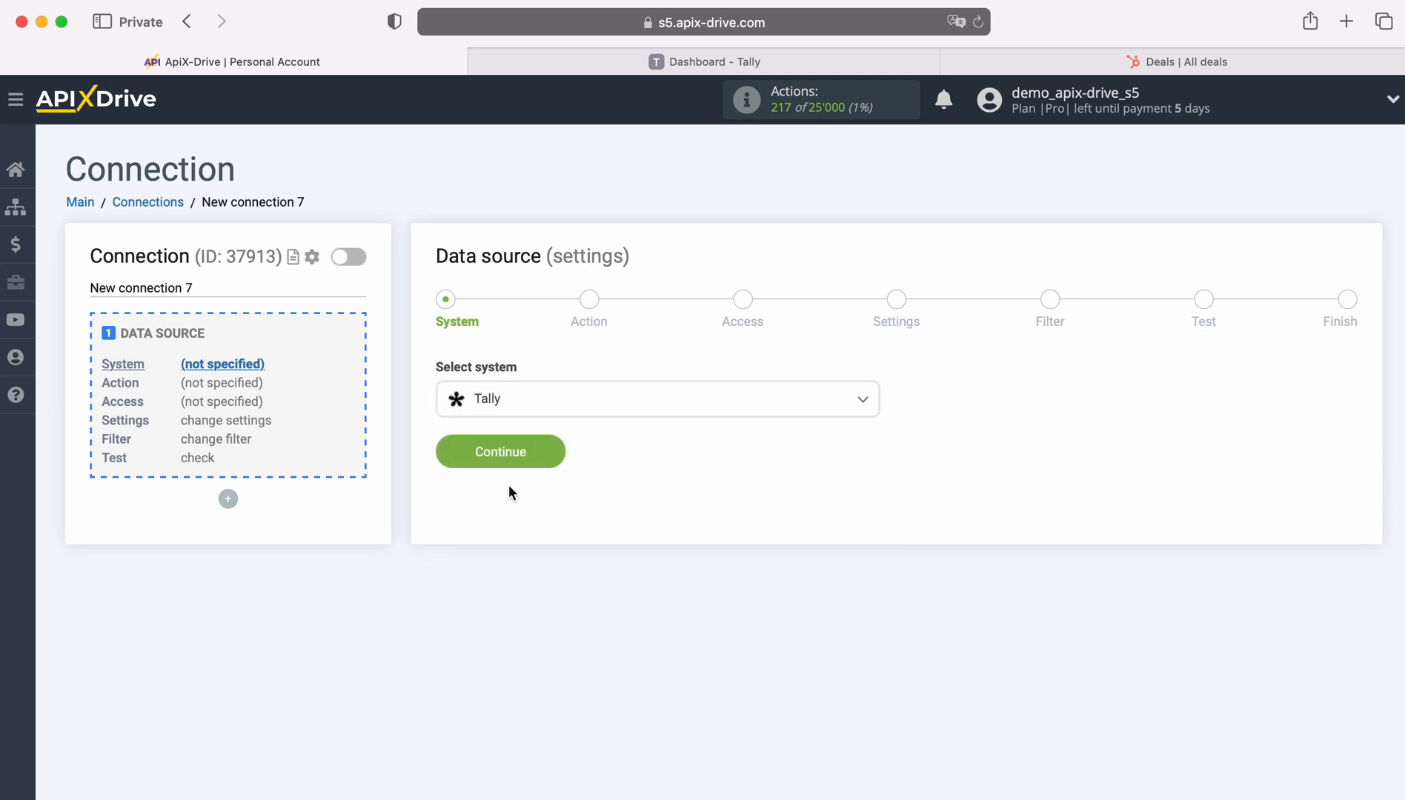
left_click(551, 447)
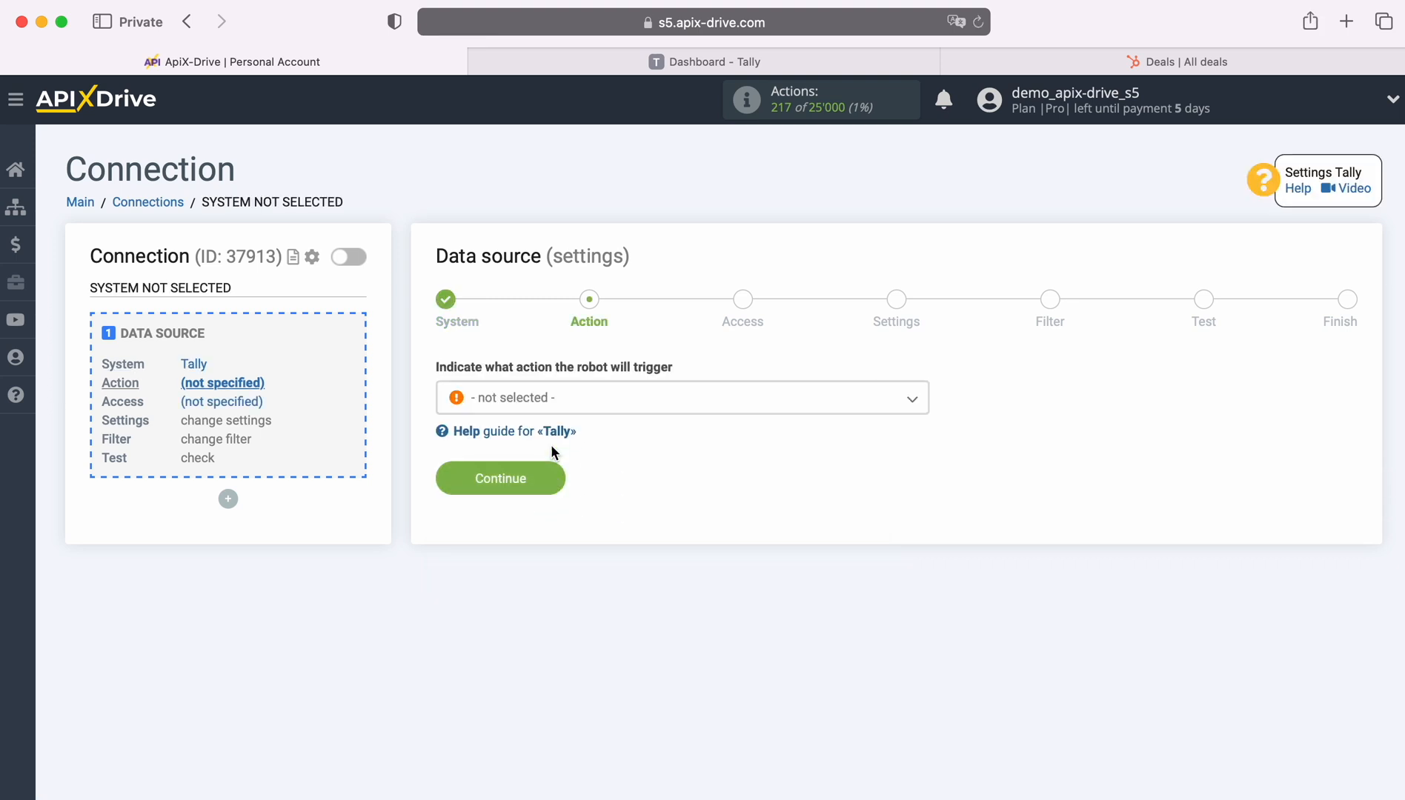
Choose Get DATA as the Tally action and continue to the Access step.
left_click(609, 398)
left_click(524, 494)
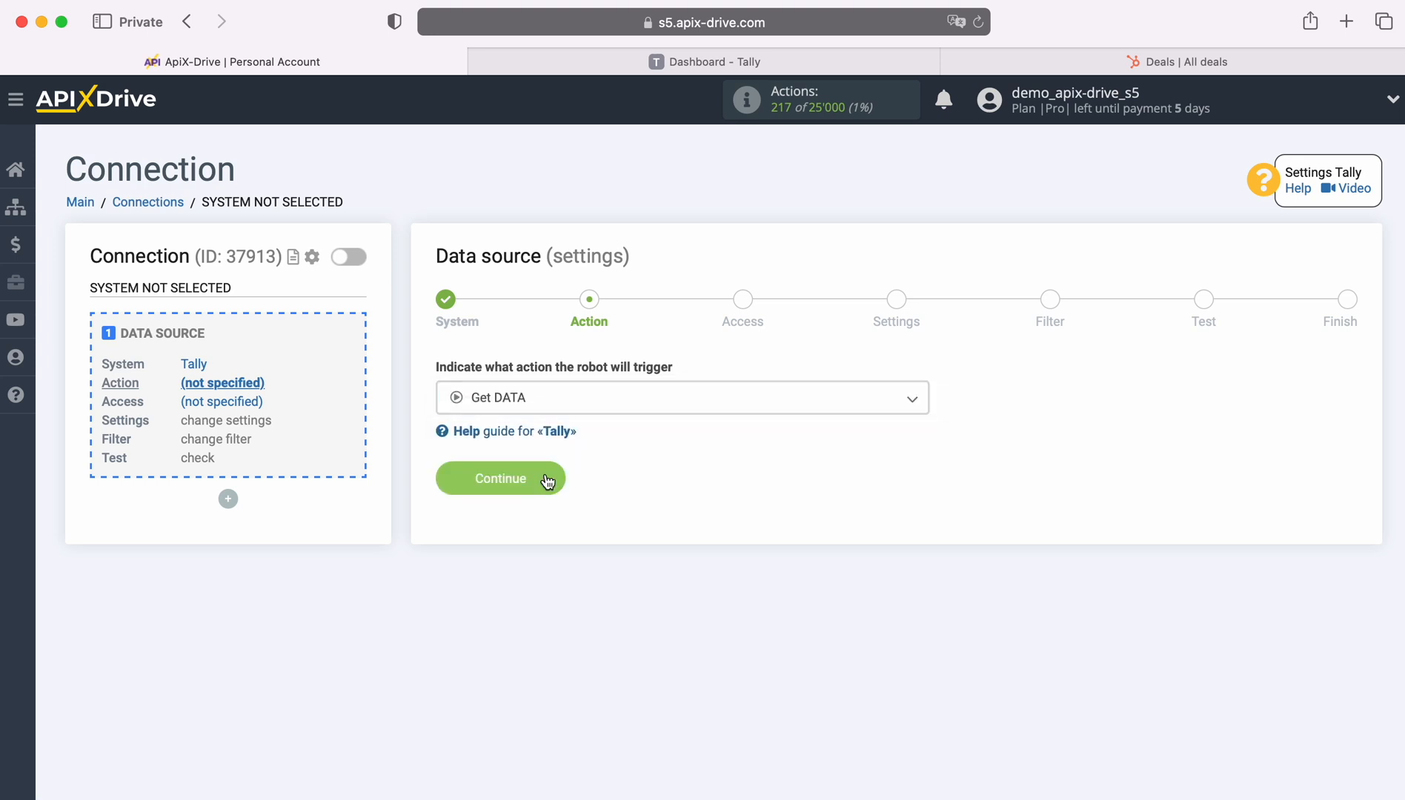
left_click(549, 476)
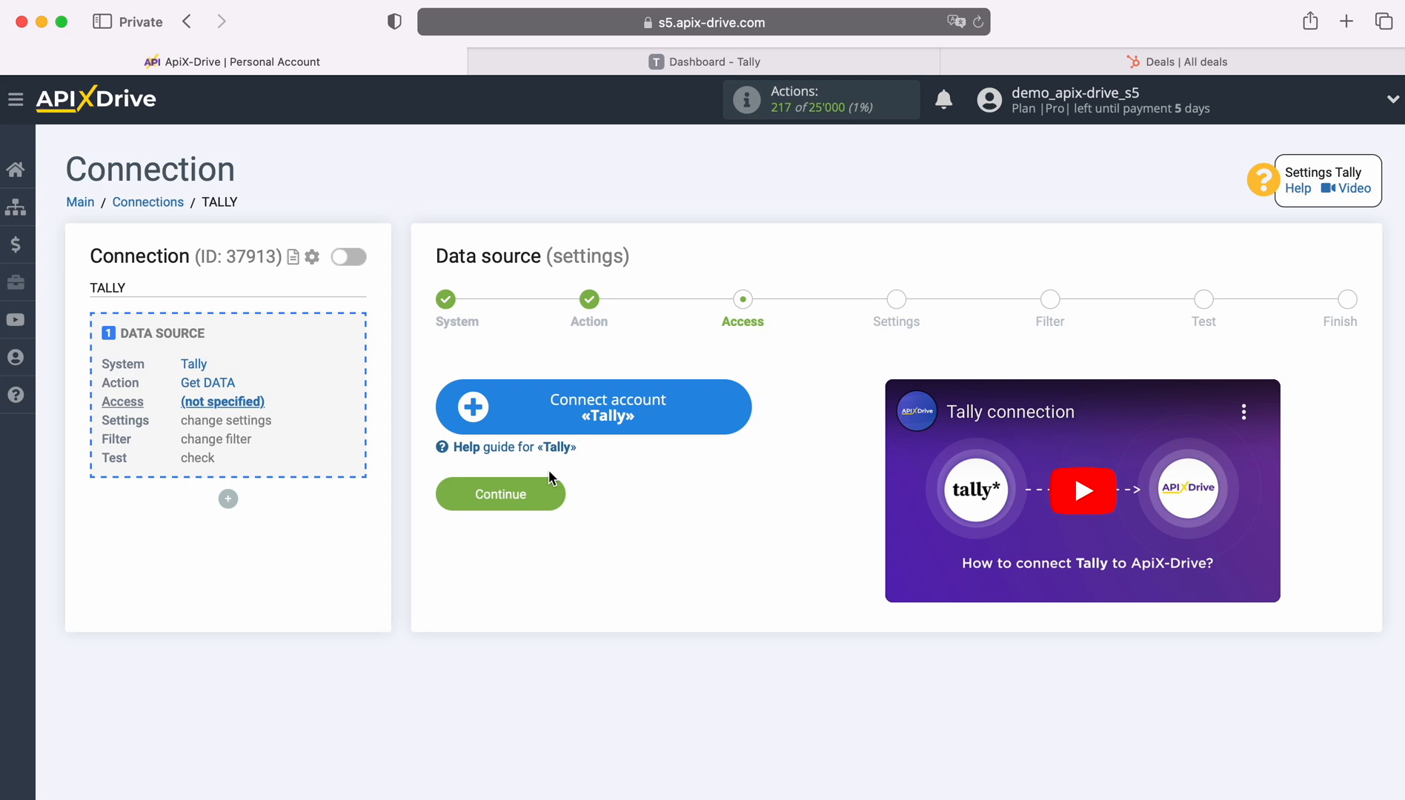
Connect a Tally account under its default name and select it as the login.
left_click(730, 418)
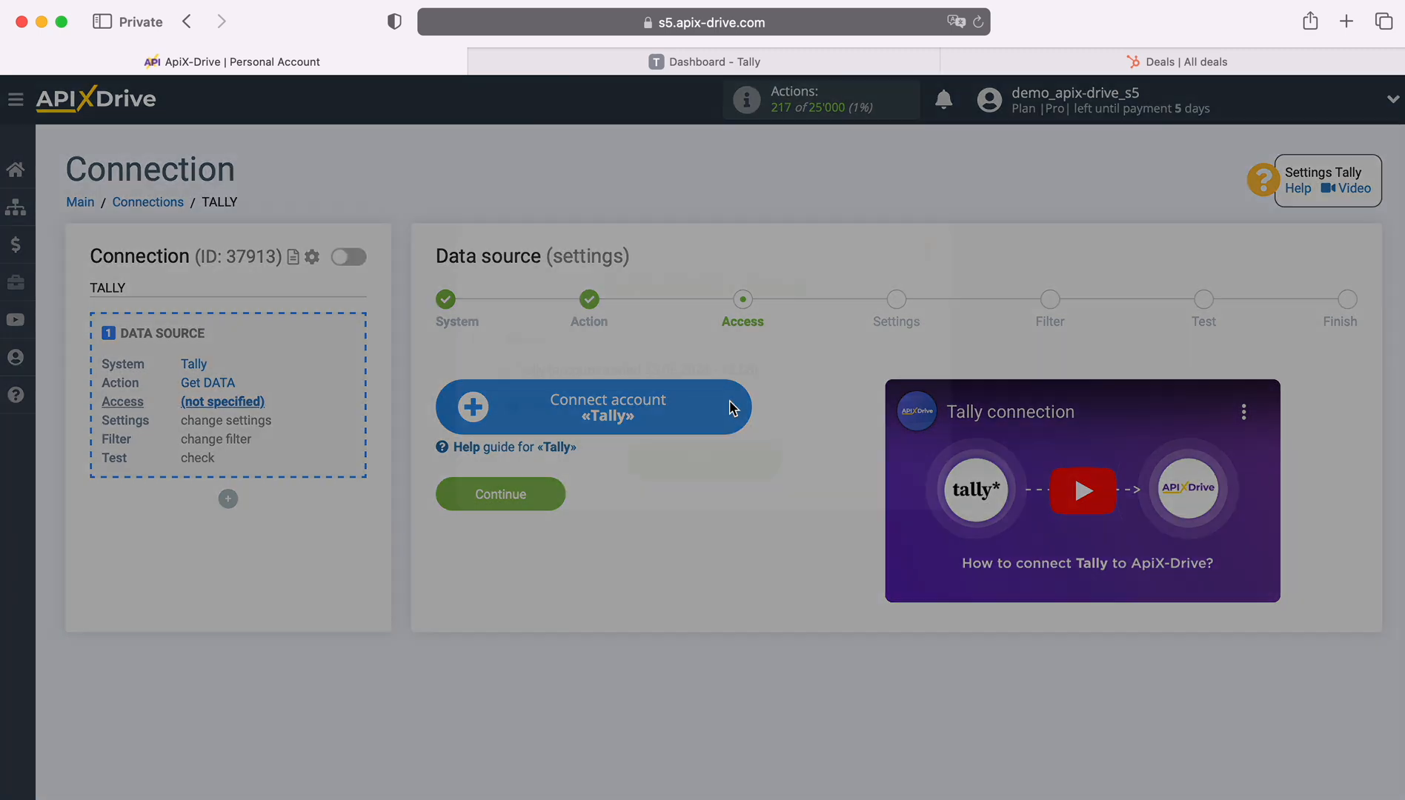
left_click_drag(771, 368, 536, 367)
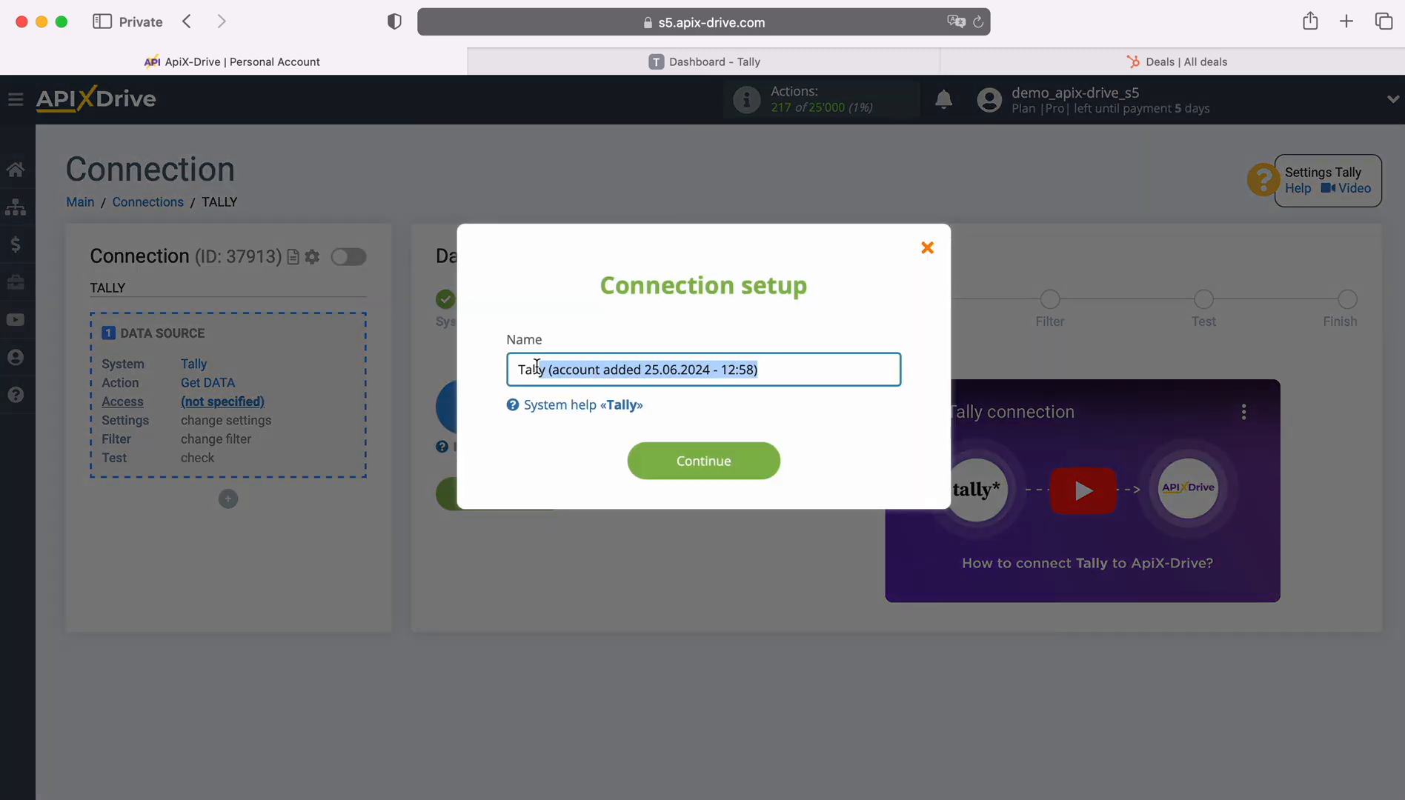
left_click(486, 370)
left_click(764, 459)
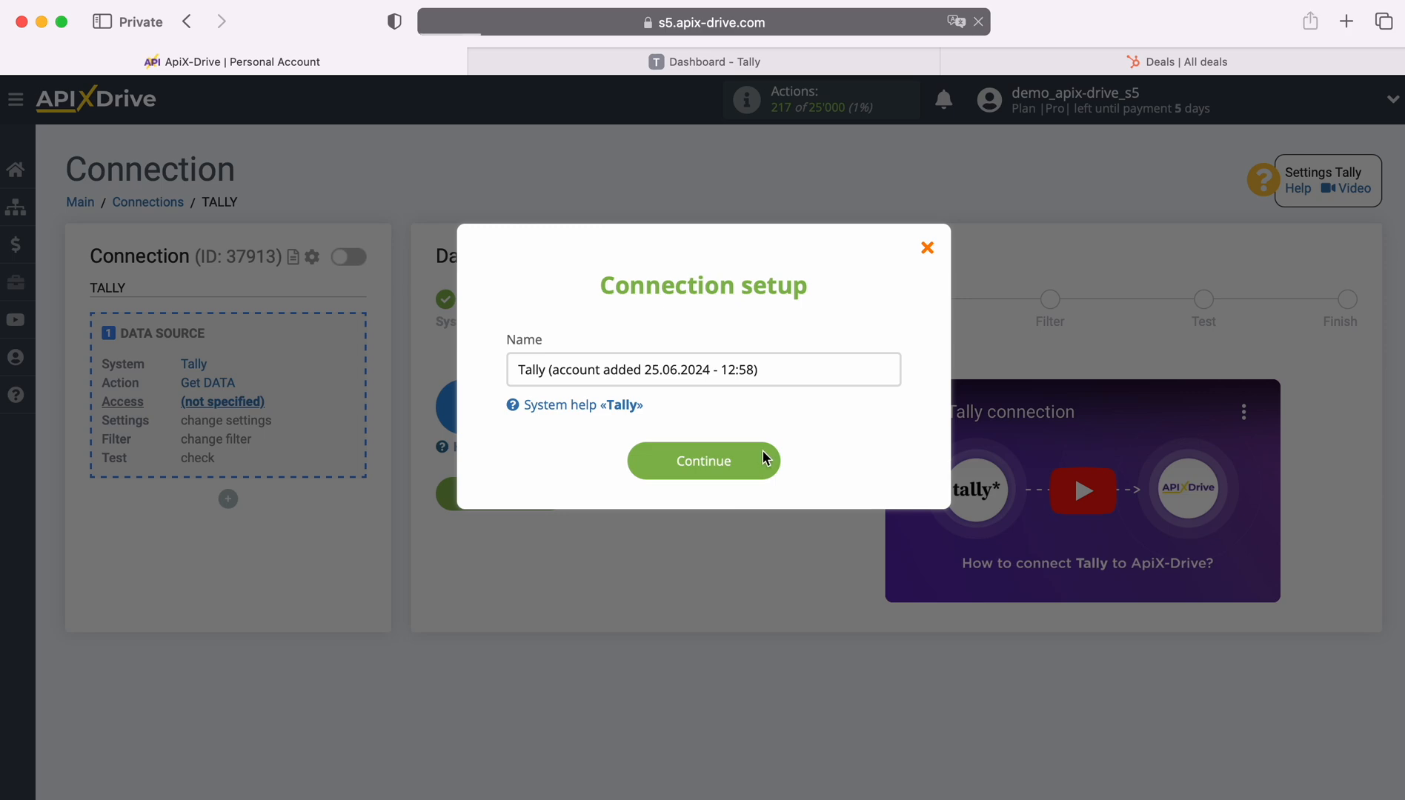
left_click(746, 444)
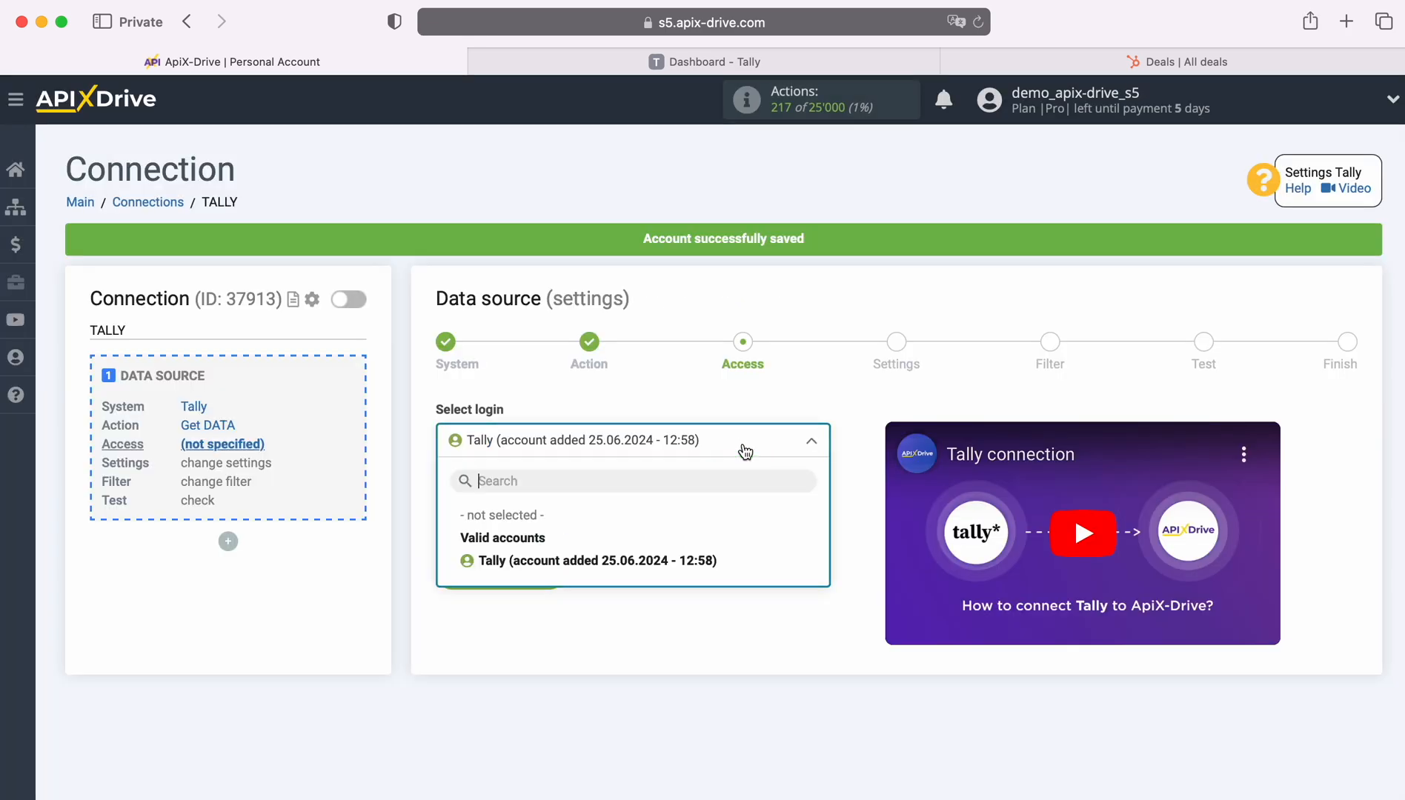
left_click(704, 564)
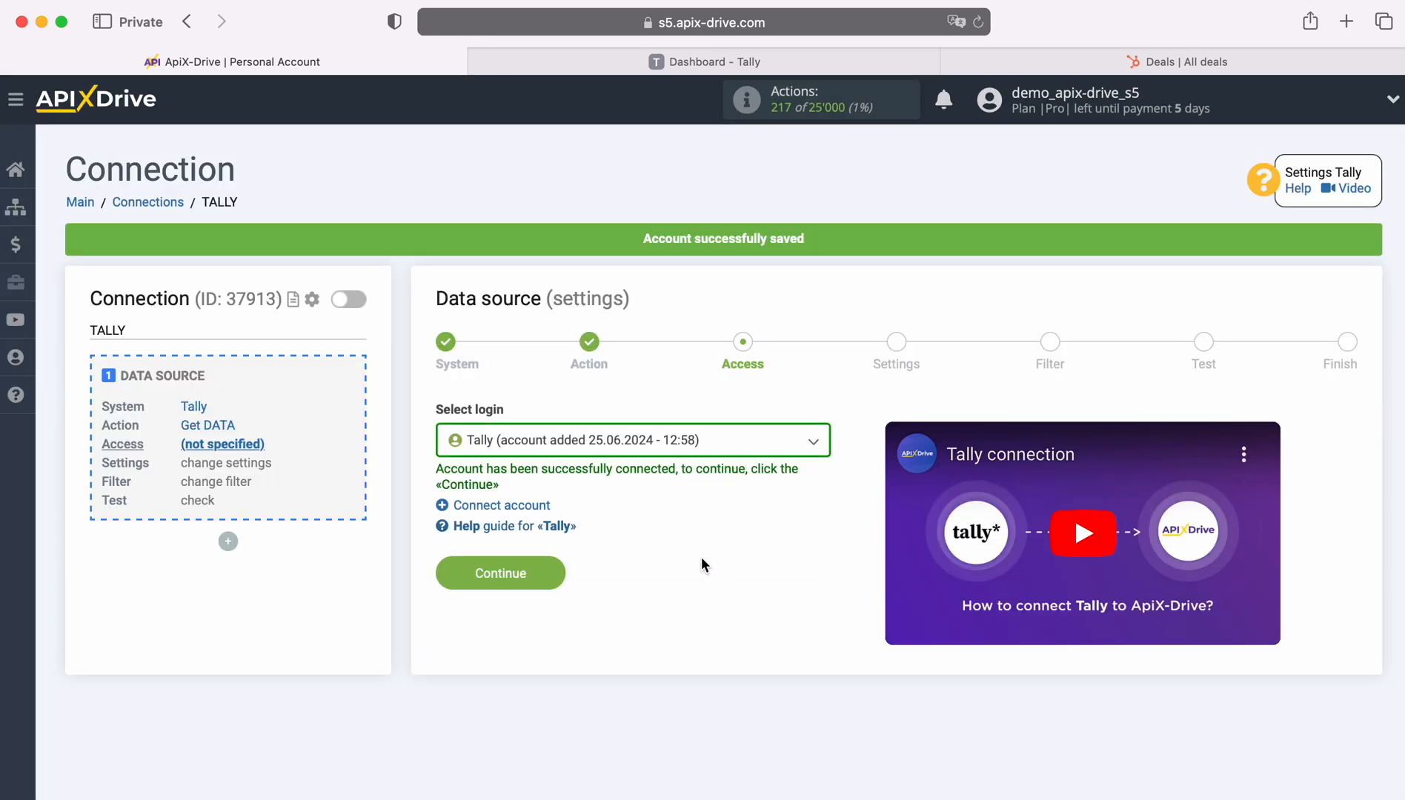
left_click(551, 567)
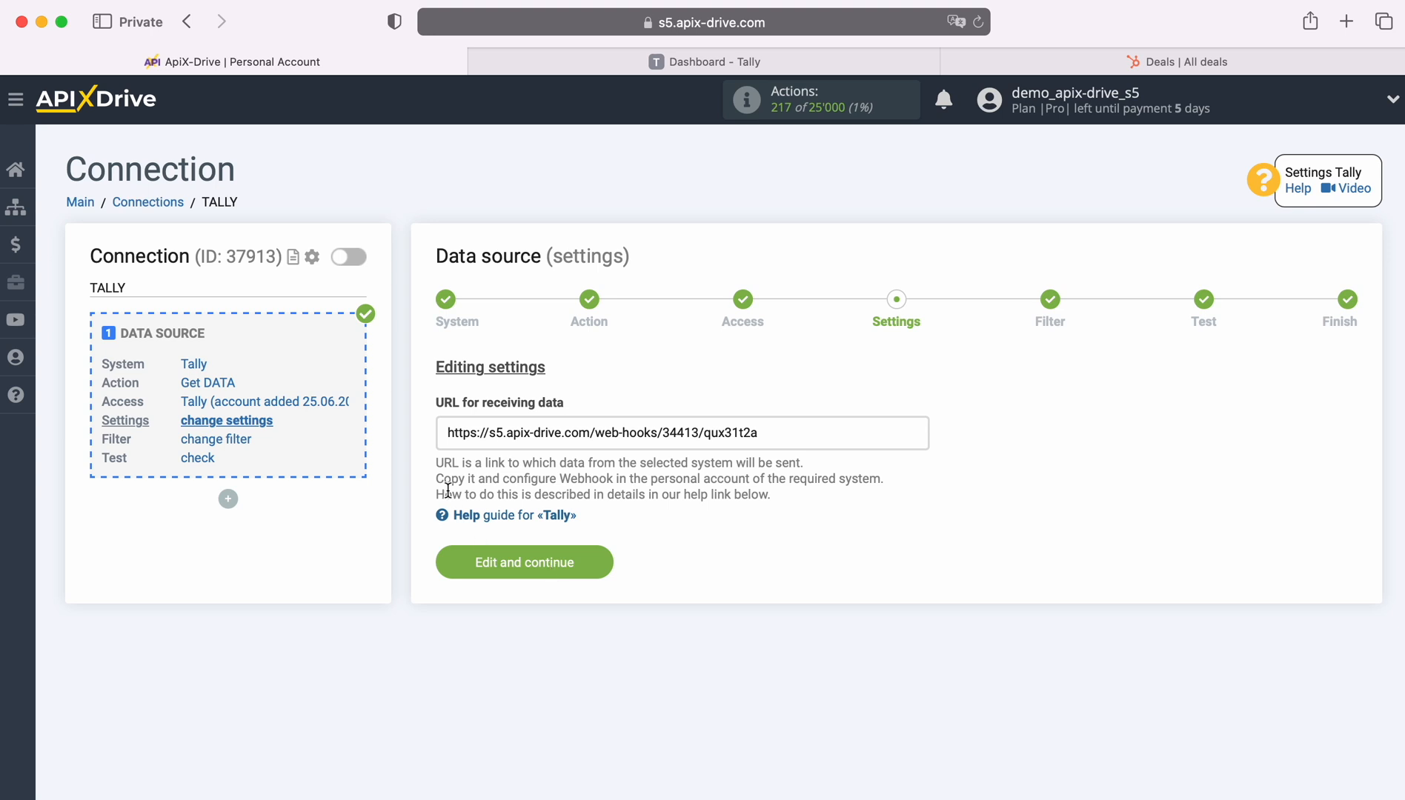
Copy the issued receiving-data webhook URL.
left_click_drag(445, 433, 765, 432)
right_click(725, 434)
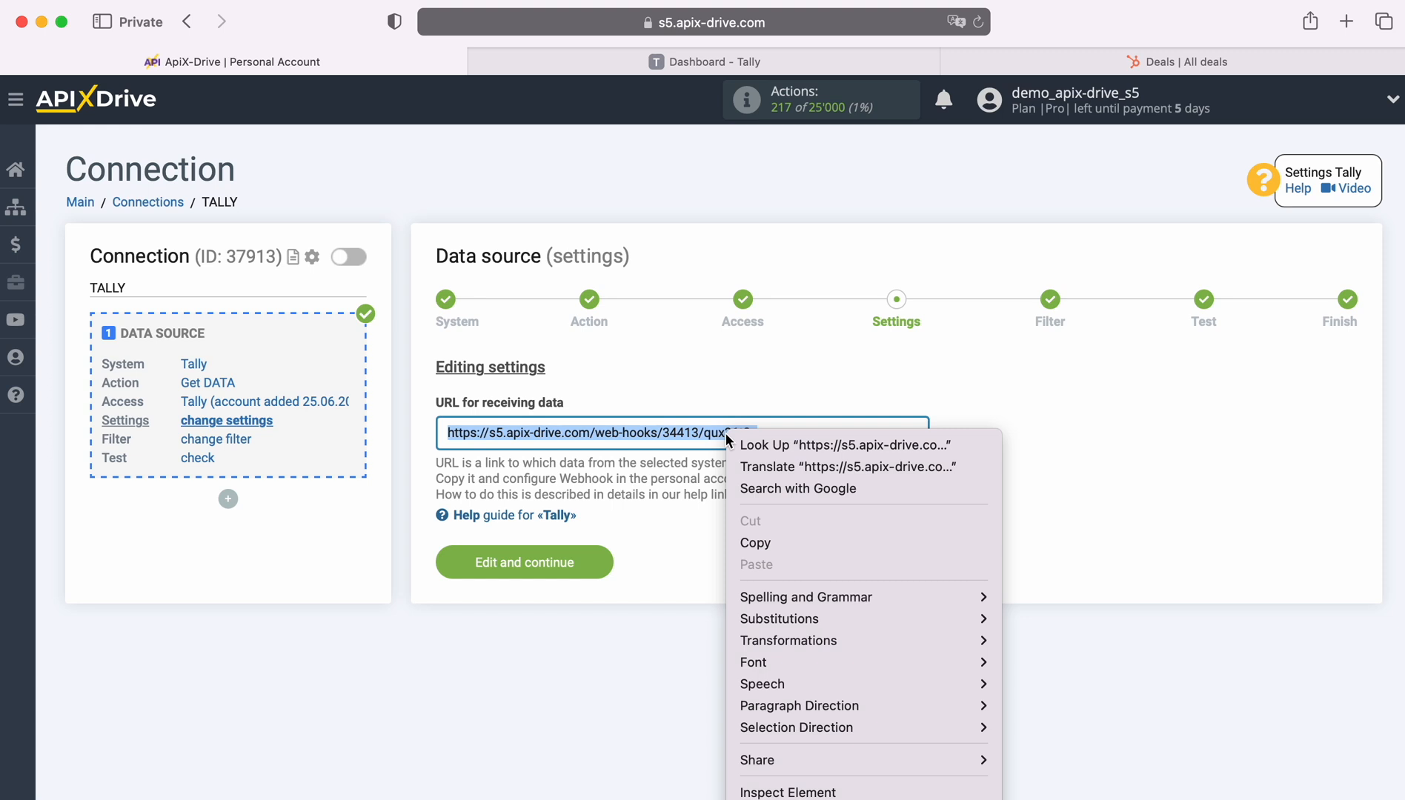
left_click(784, 541)
Add a webhook to Form Tally test with the copied ApiX-Drive URL as its endpoint.
left_click(616, 64)
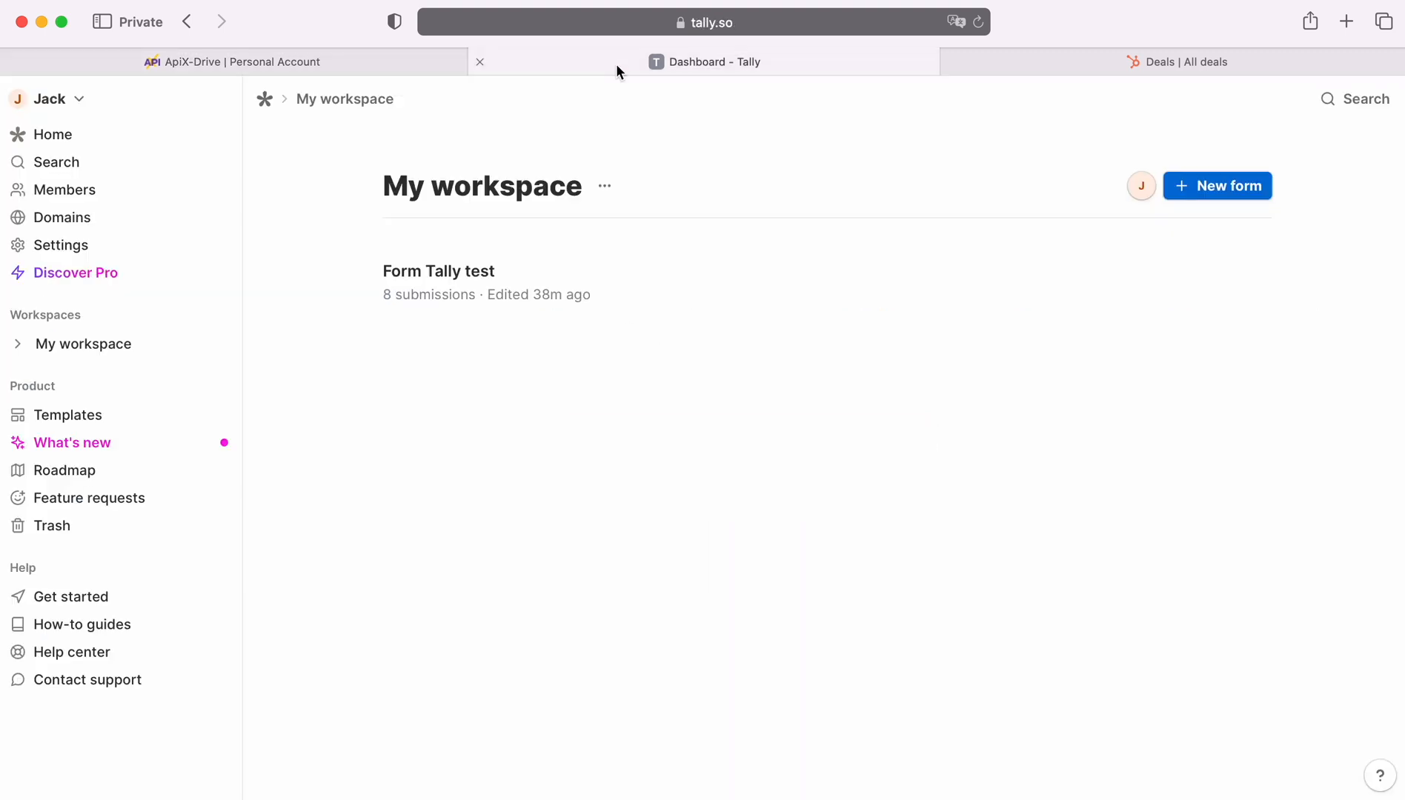
left_click(638, 280)
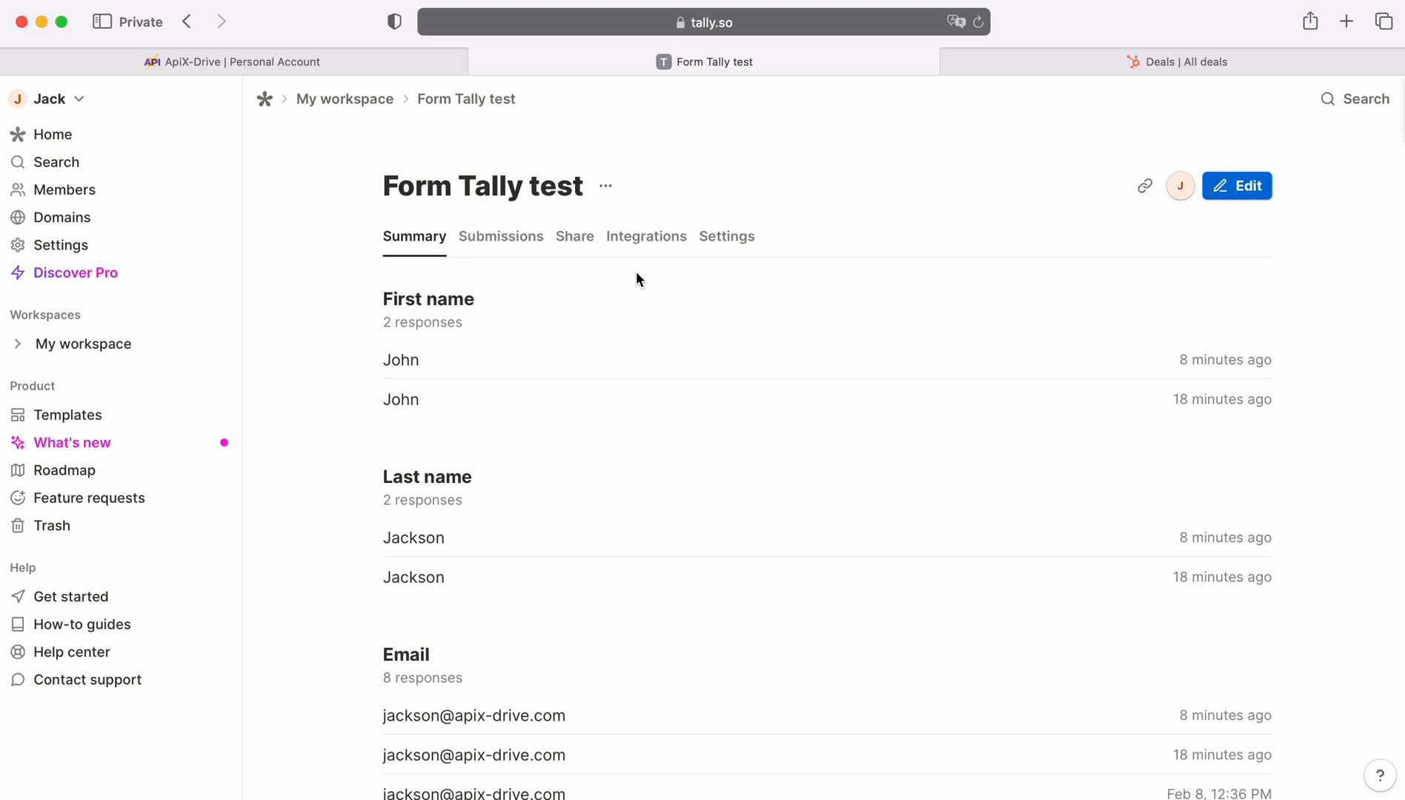
left_click(642, 237)
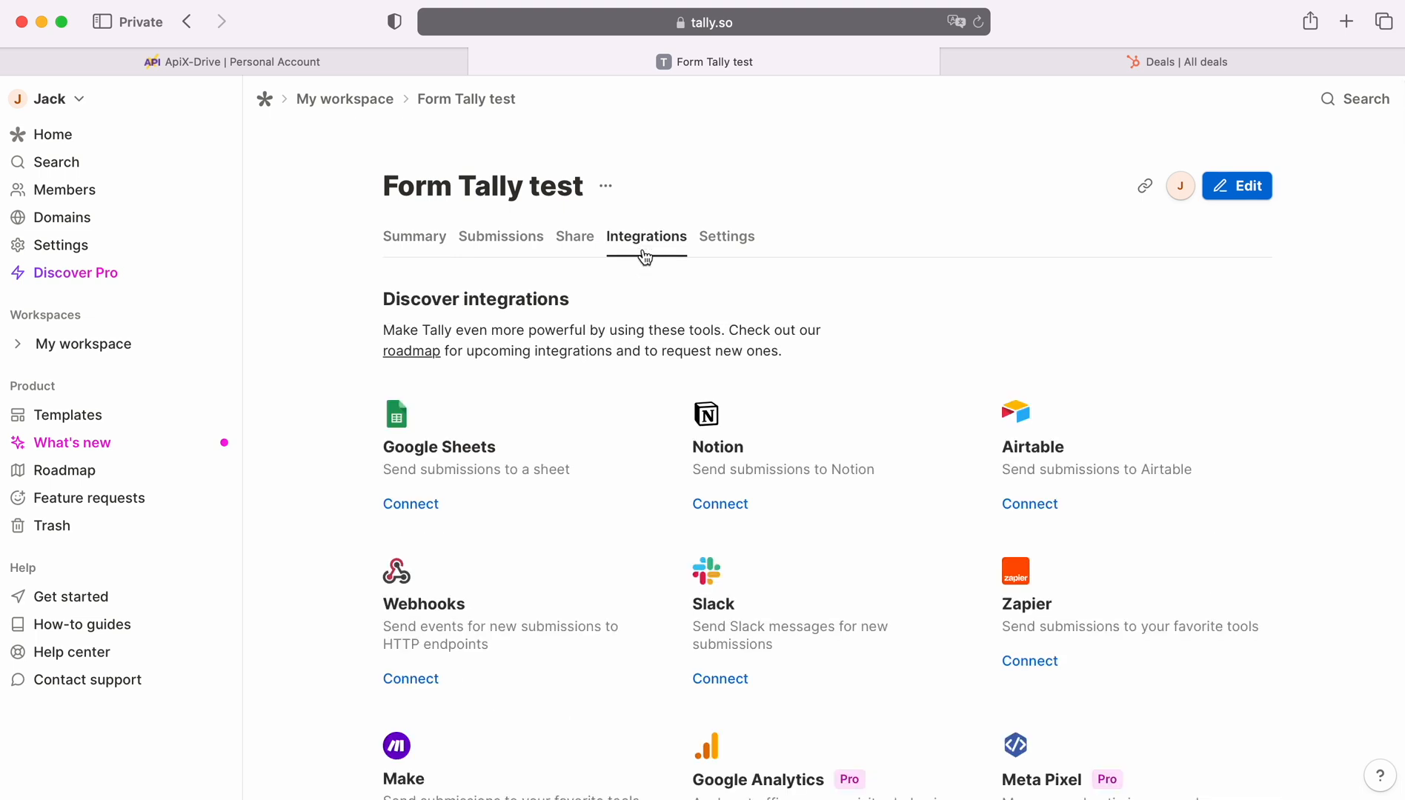
left_click(406, 687)
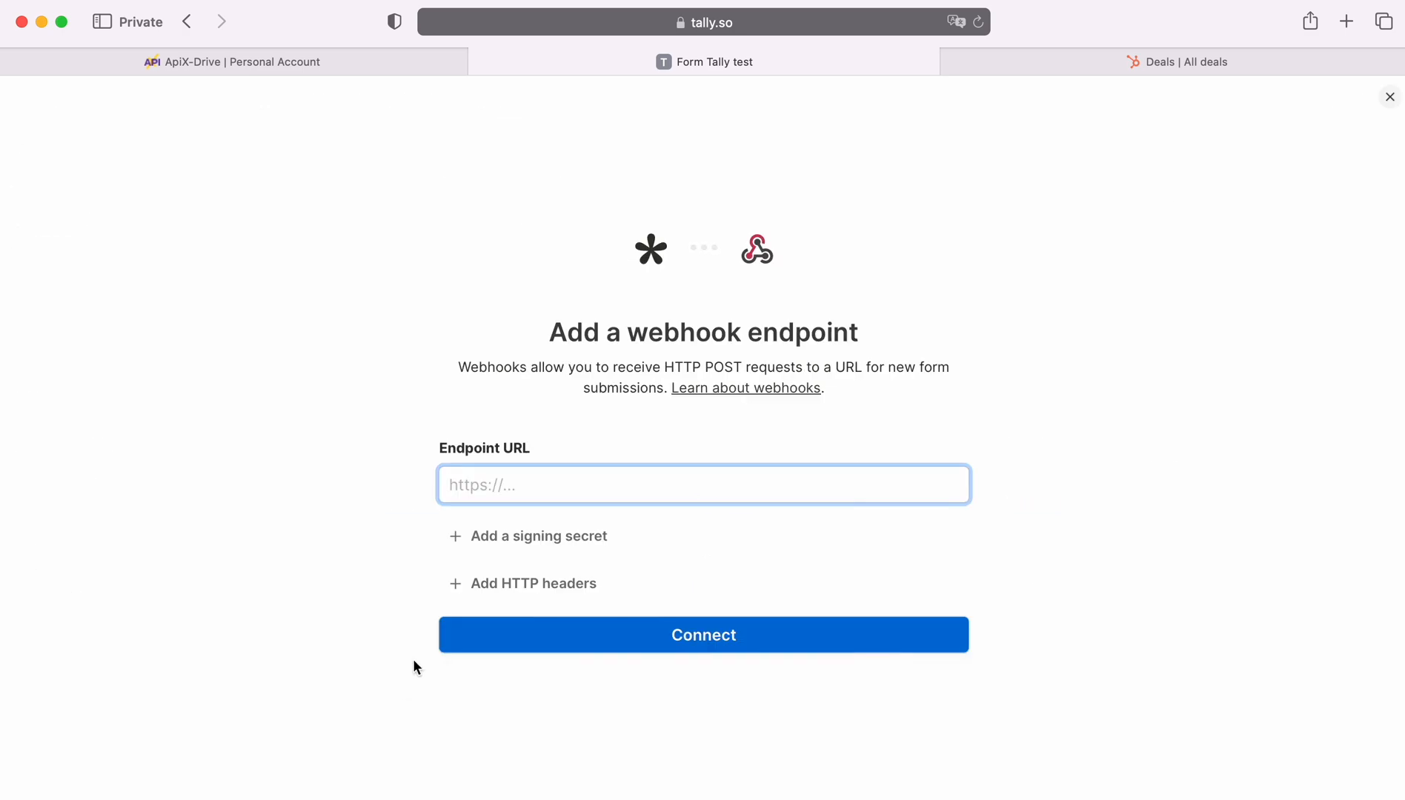
right_click(480, 488)
left_click(523, 543)
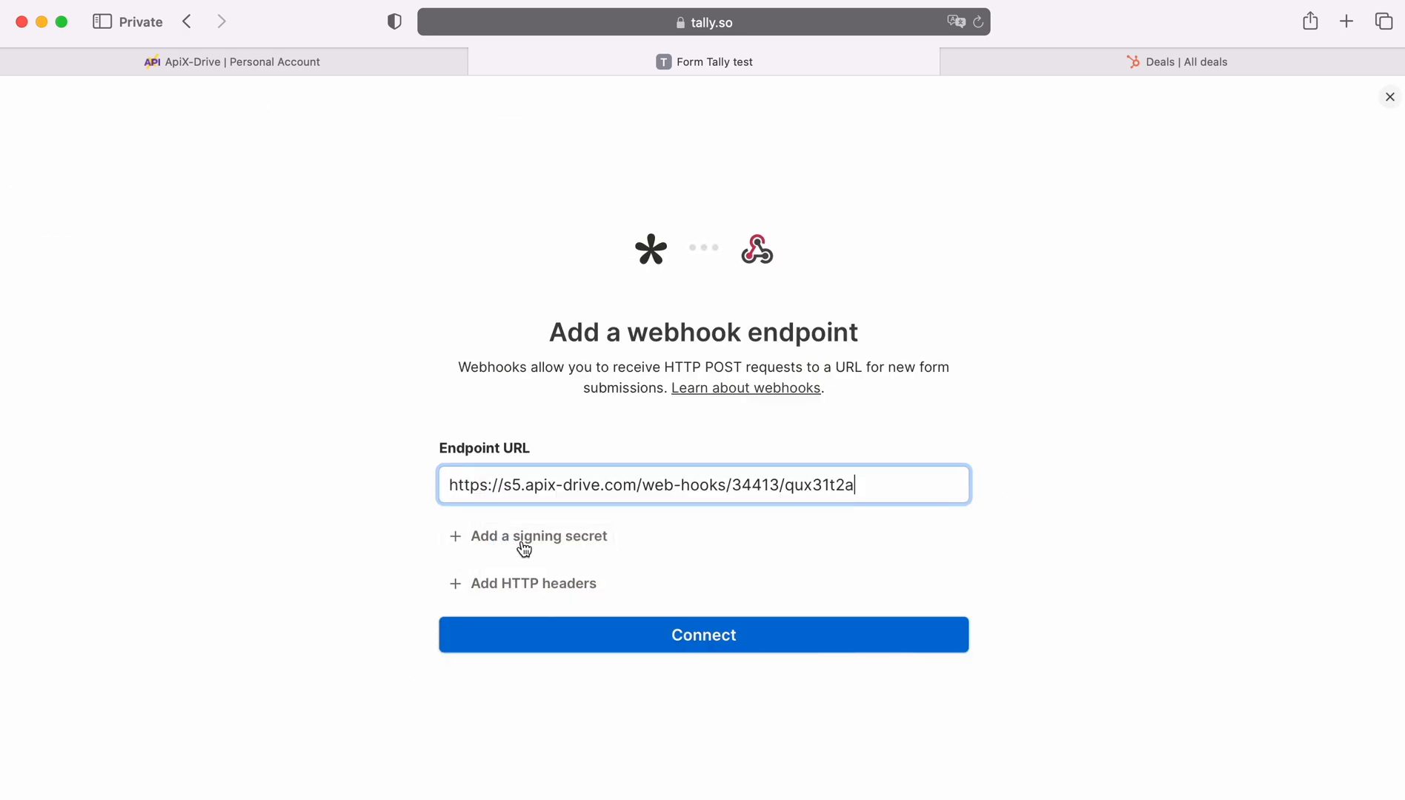
left_click(694, 638)
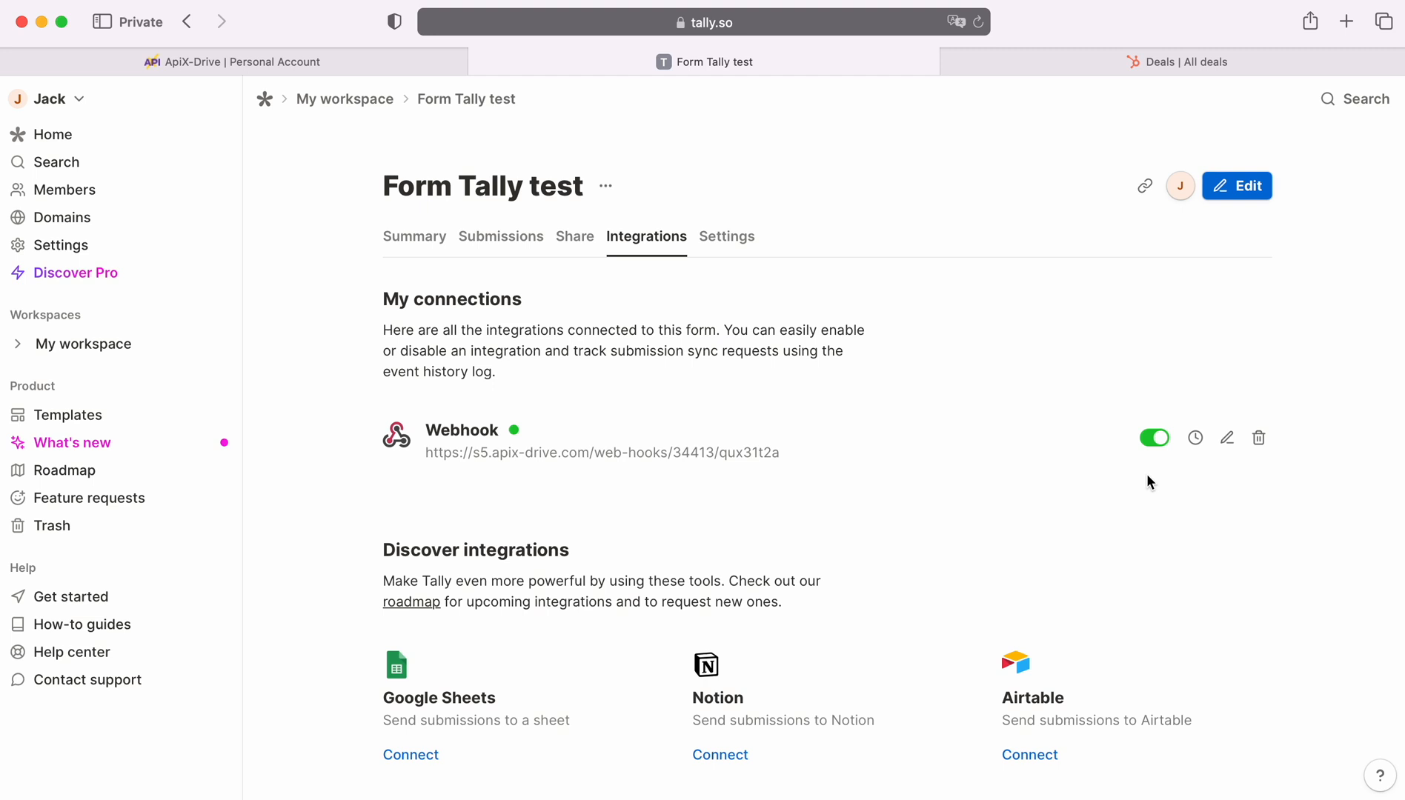
left_click(378, 99)
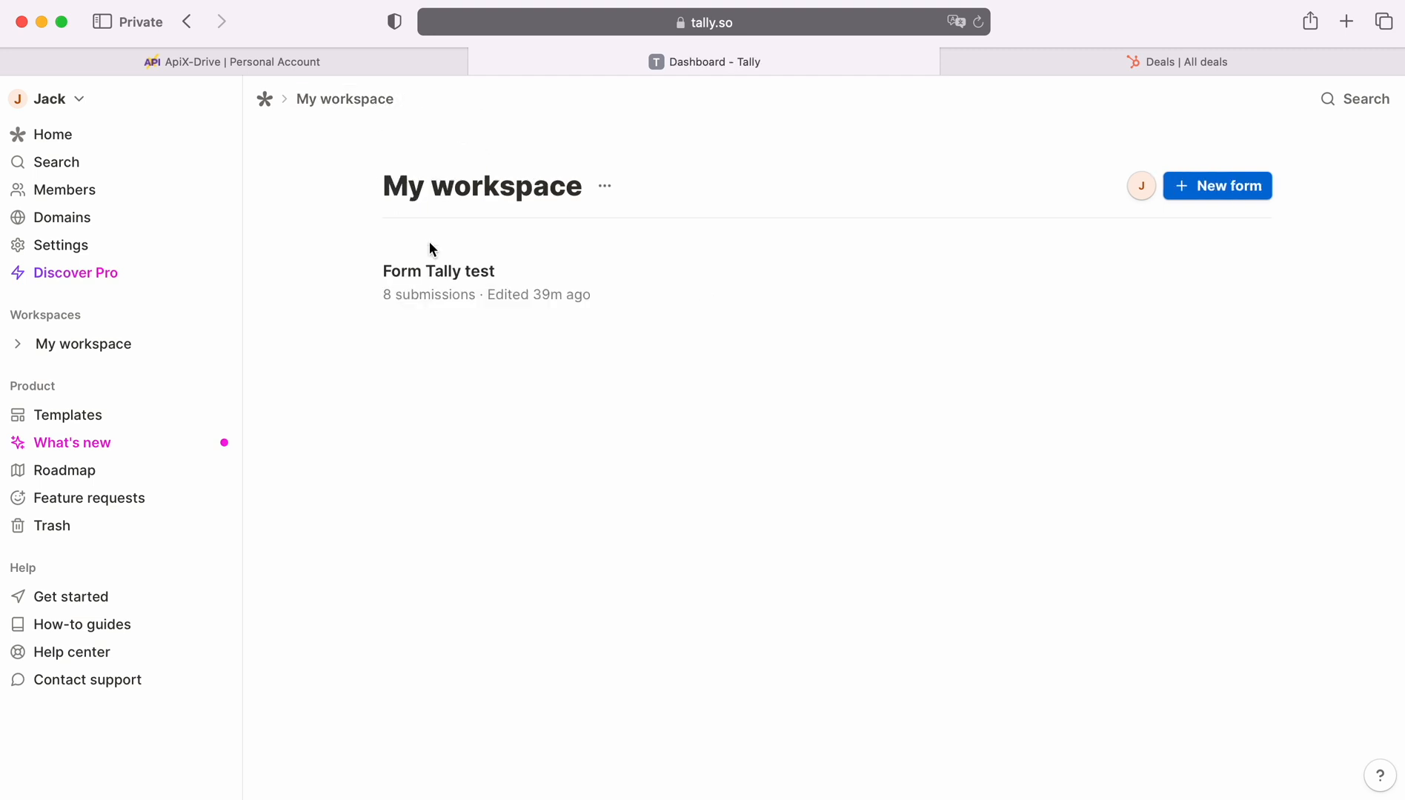
Load the public Form Tally test form in a new browser tab.
left_click(1342, 24)
key("super+v")
key("Return")
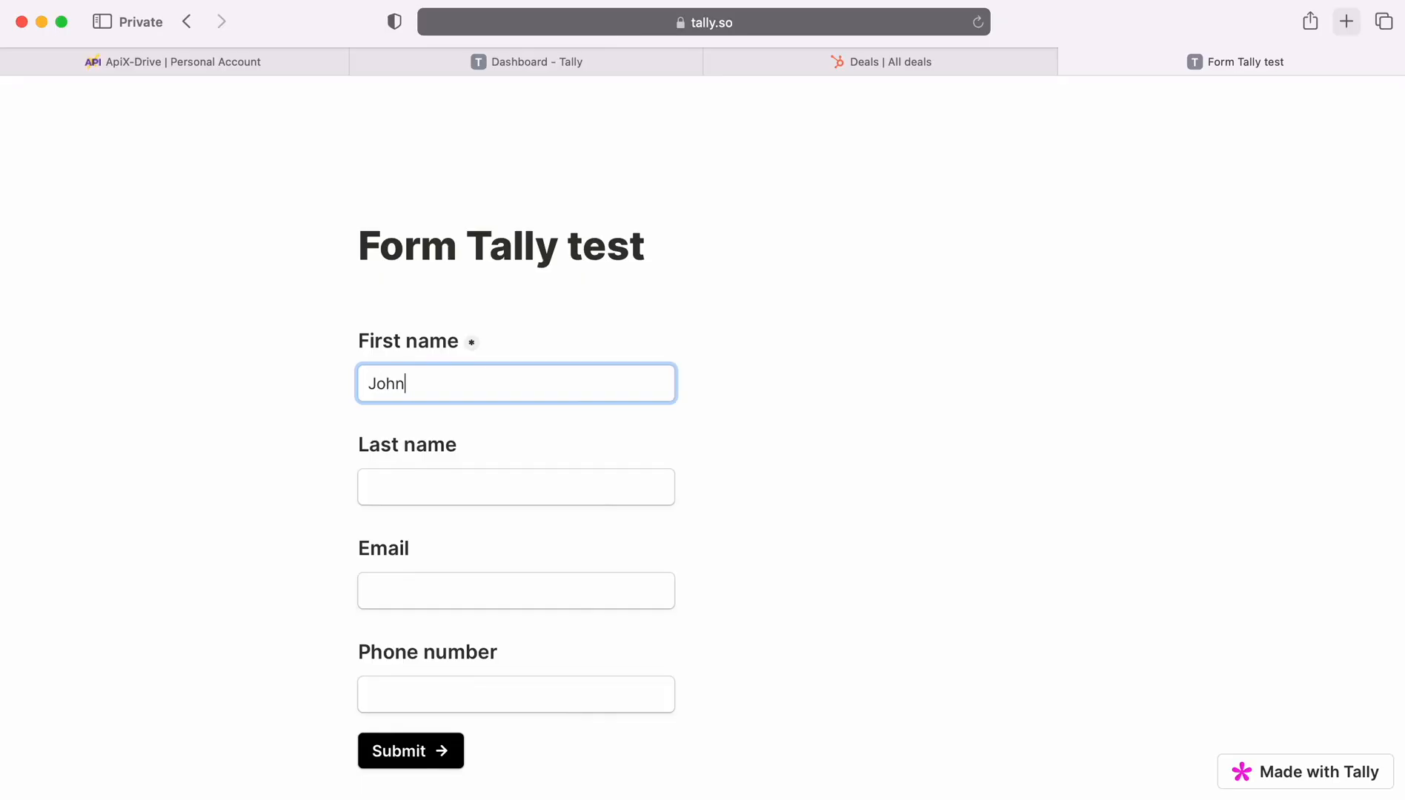
Fill in a sample first name, last name, e-mail and phone number, then submit.
key("Tab")
key("Tab")
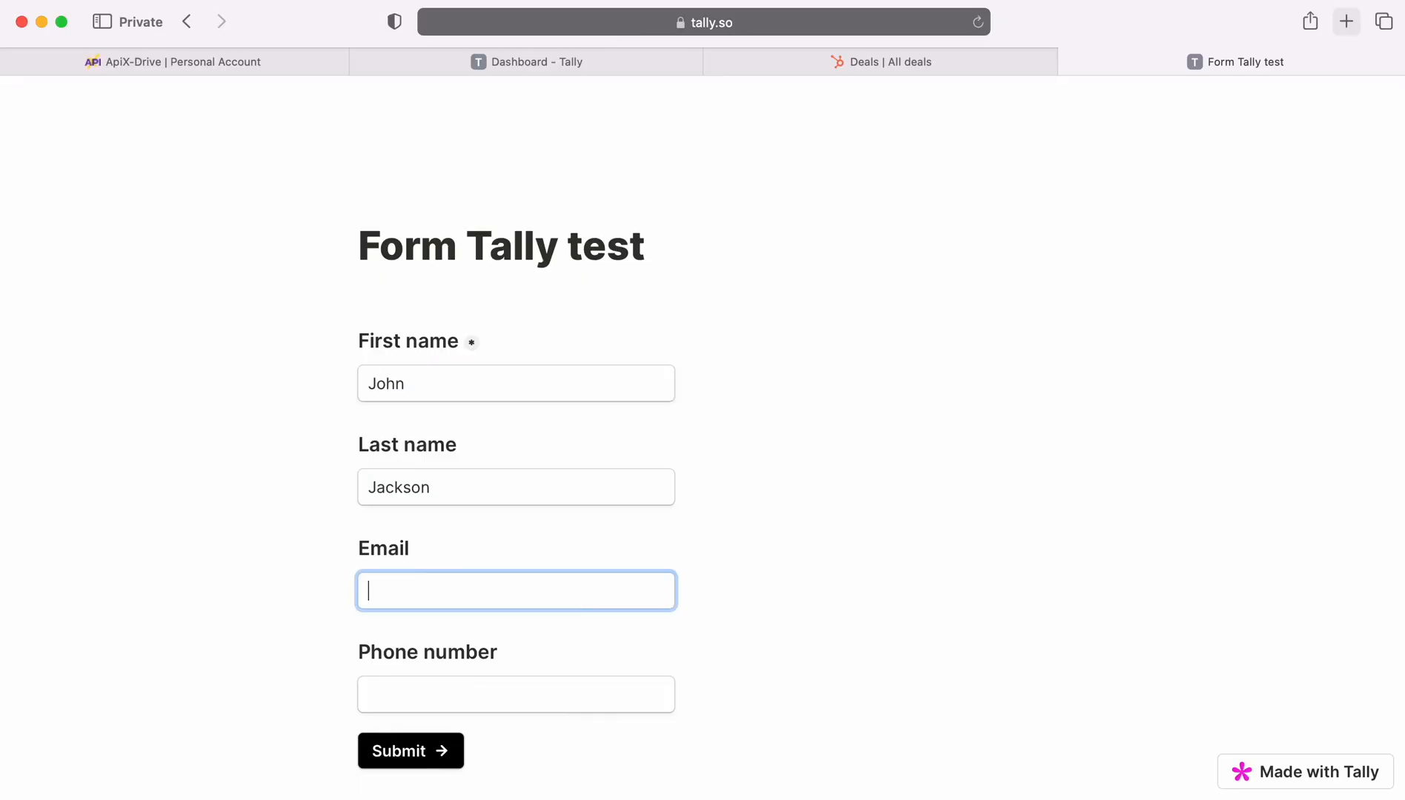
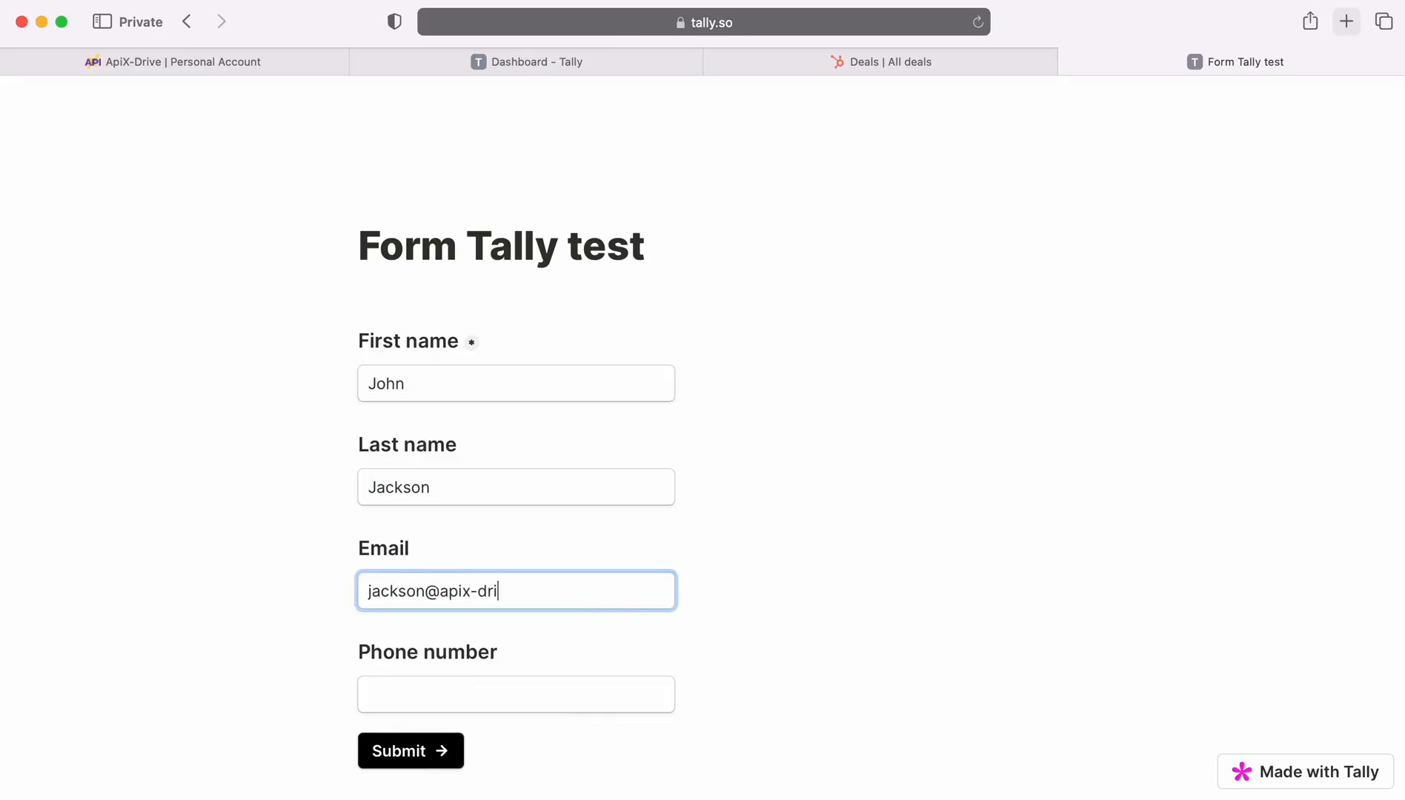
key("Tab")
key("super+v")
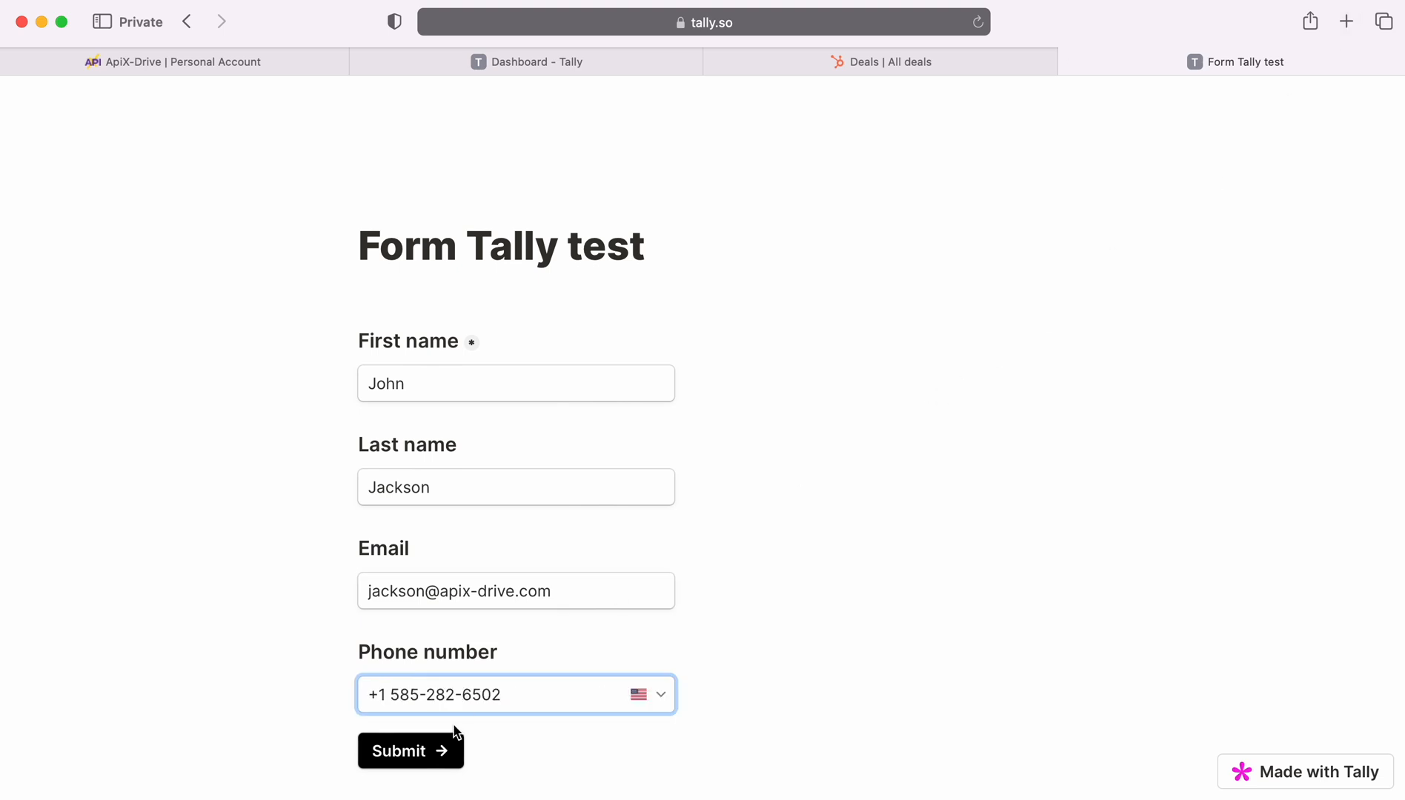
left_click(411, 752)
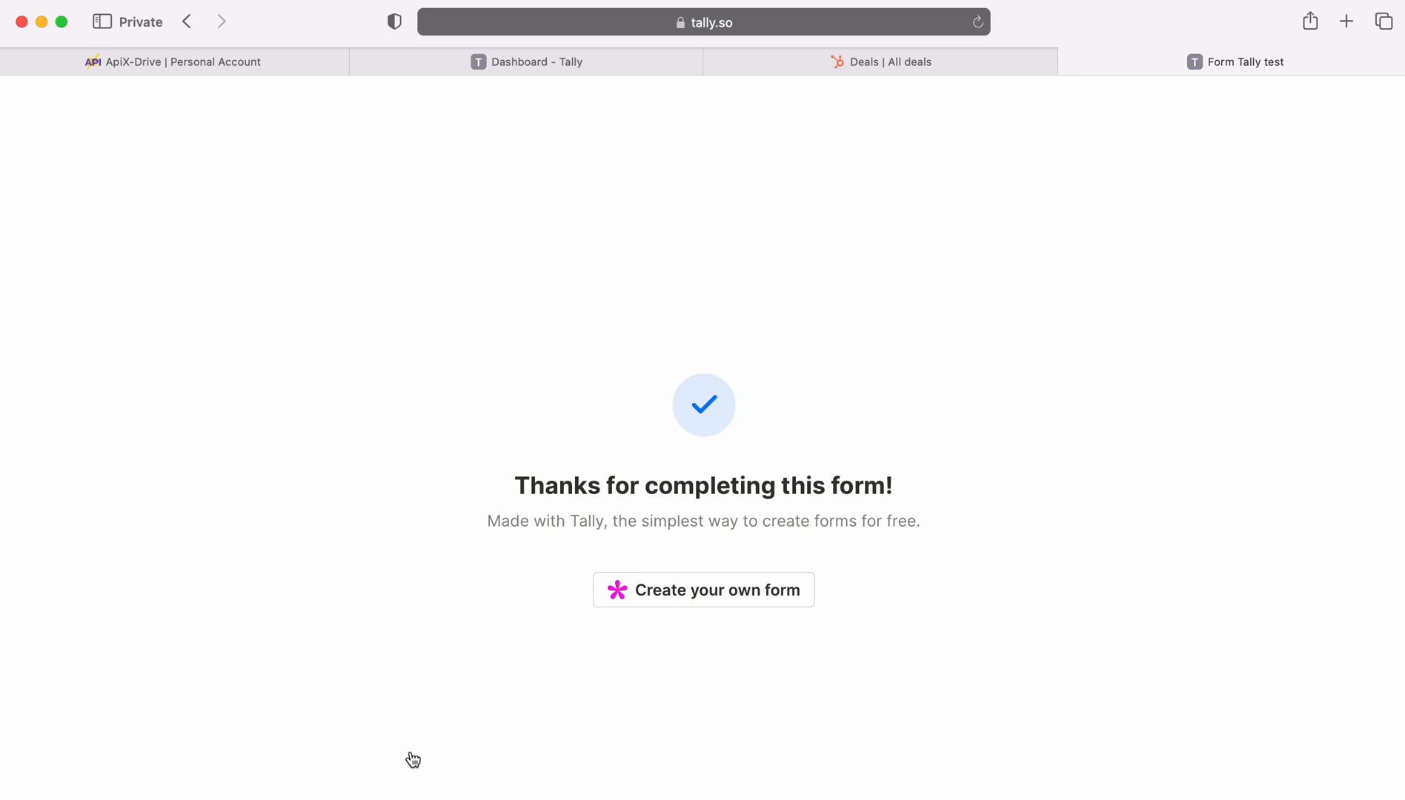
Keep the webhook settings, skip the filter, and accept the loaded Tally test data.
left_click(237, 72)
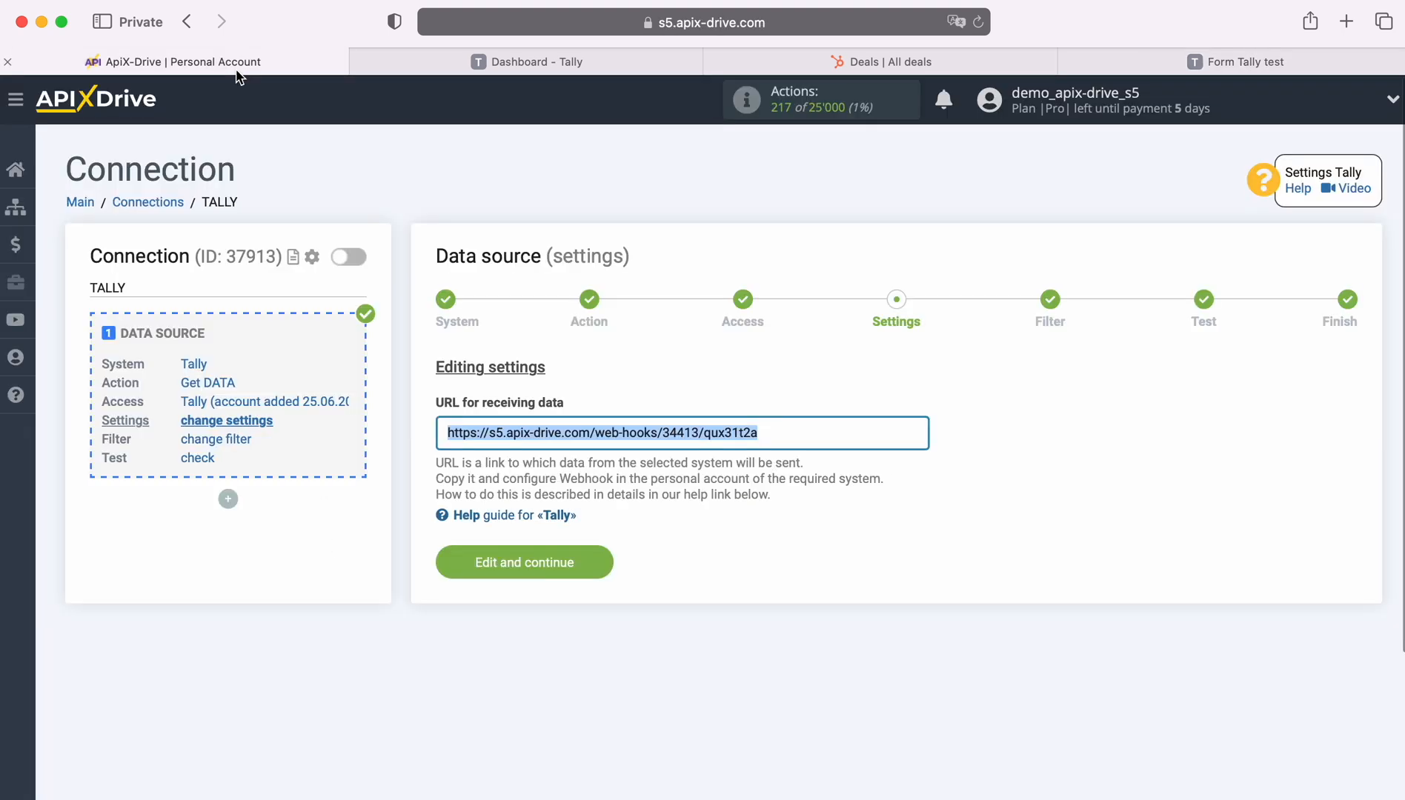
left_click(601, 565)
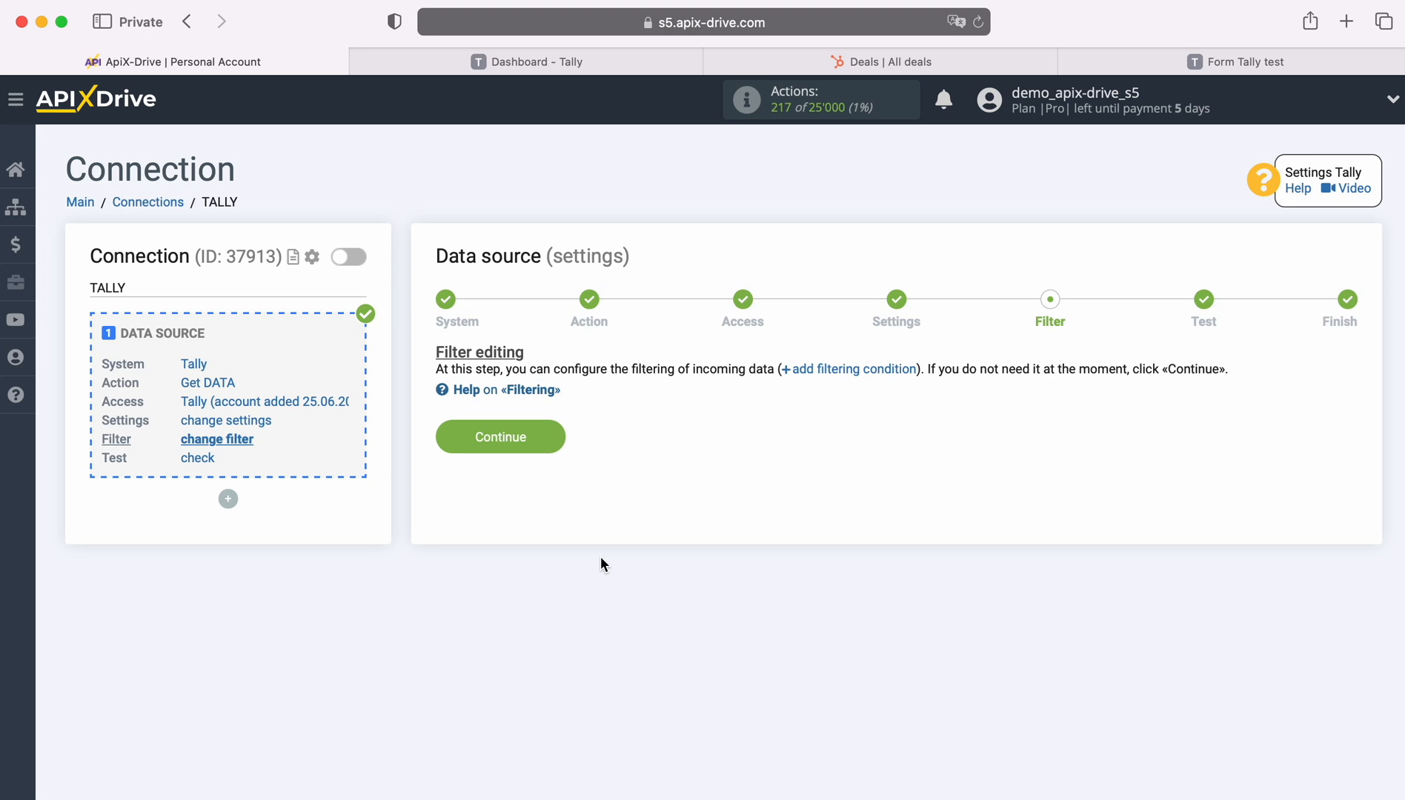
left_click(549, 438)
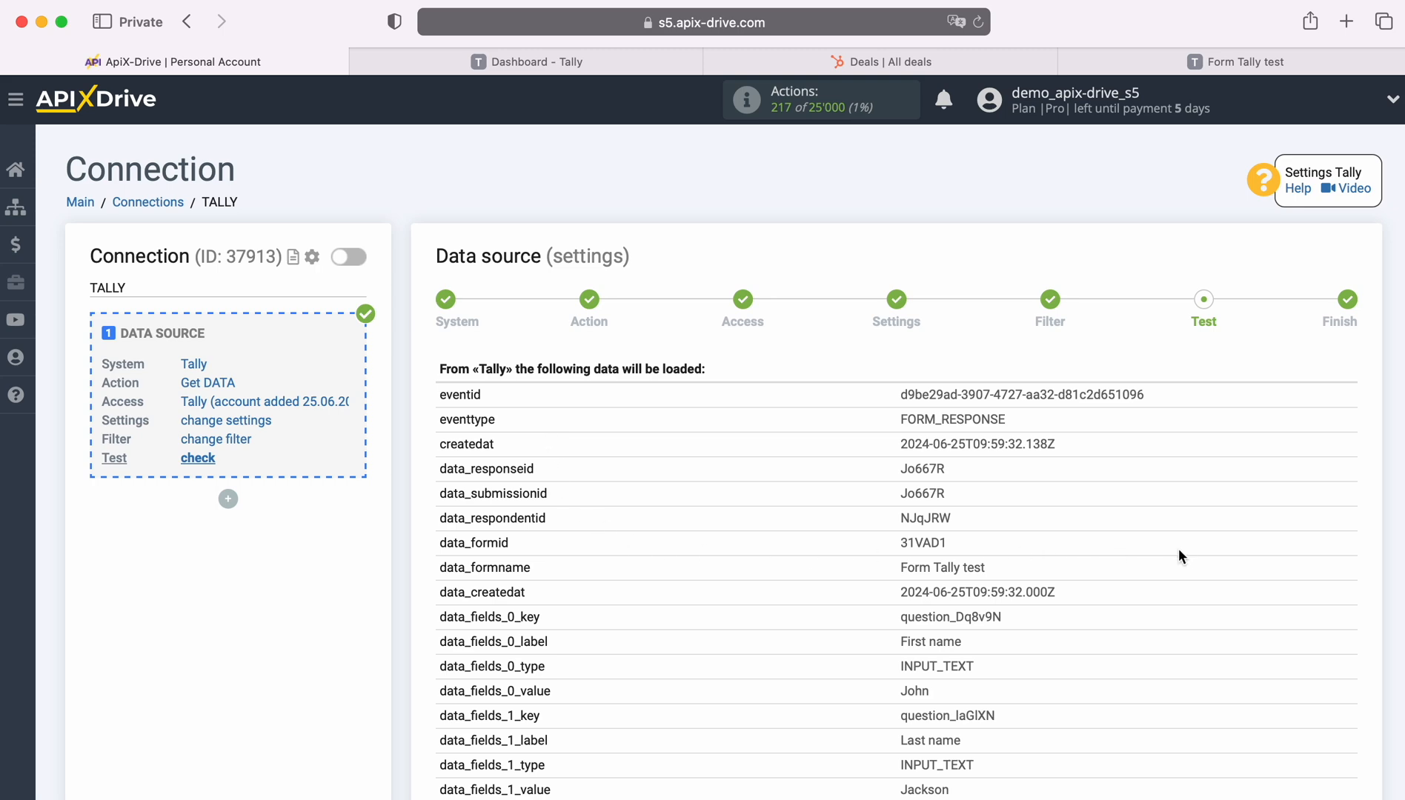
scroll(1228, 560, "down", 5)
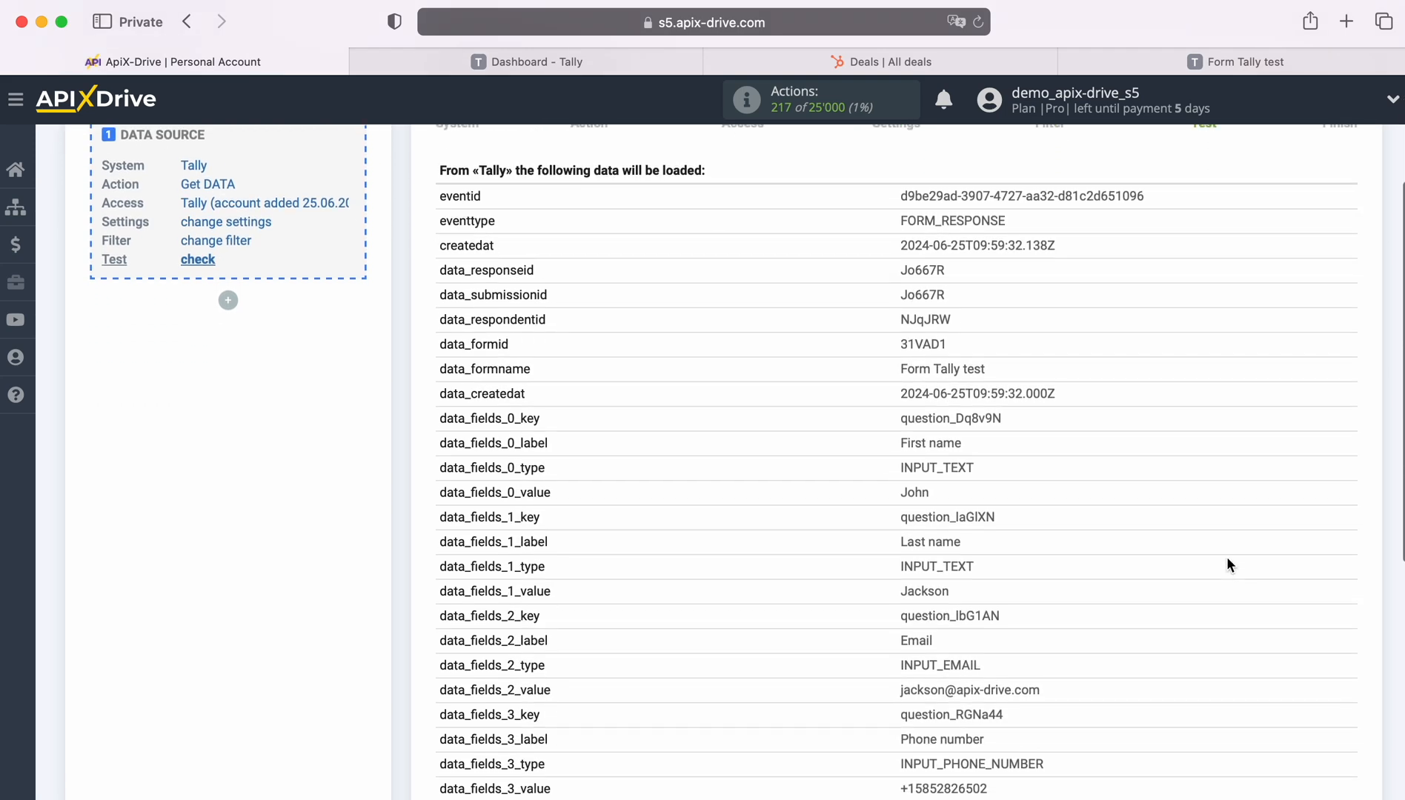
scroll(1239, 558, "down", 3)
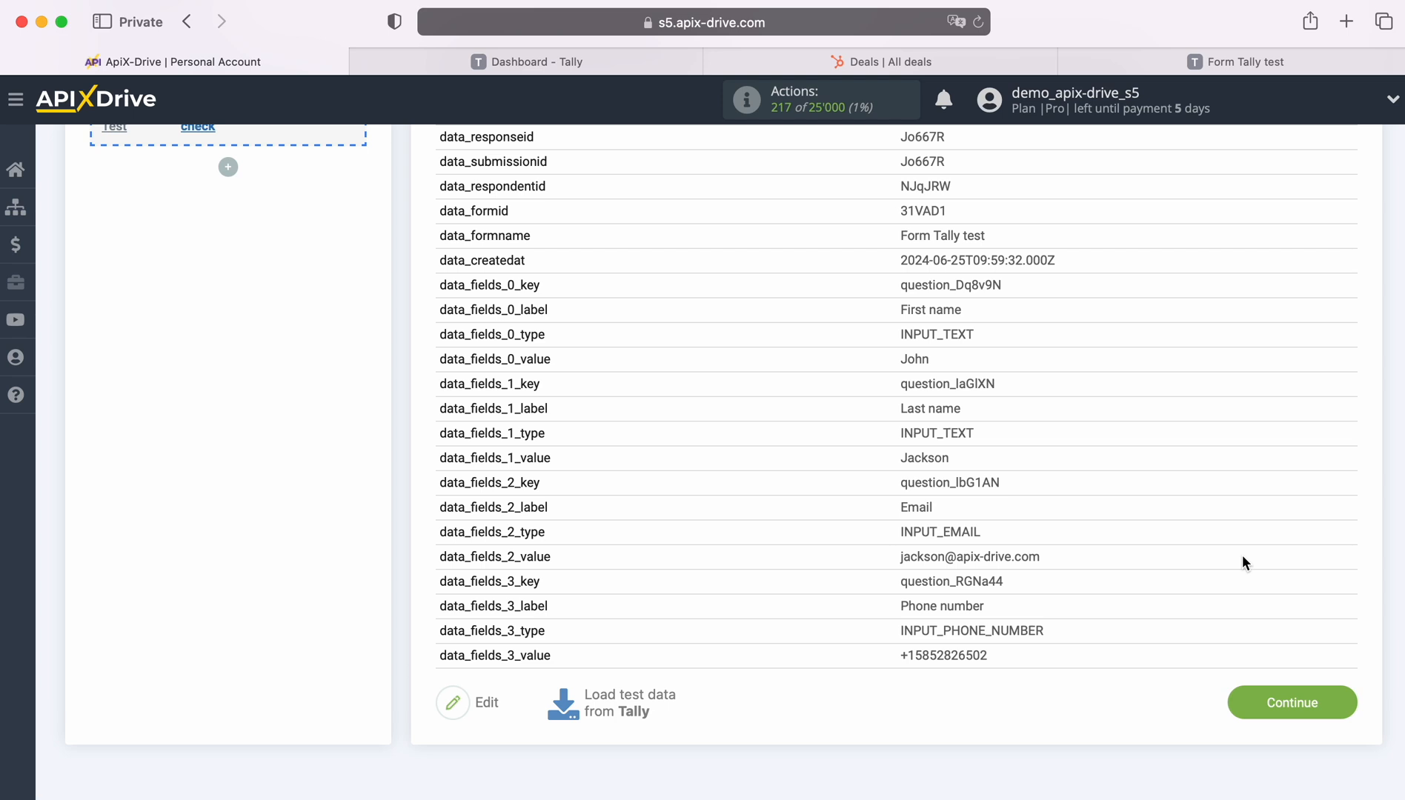
left_click(1341, 697)
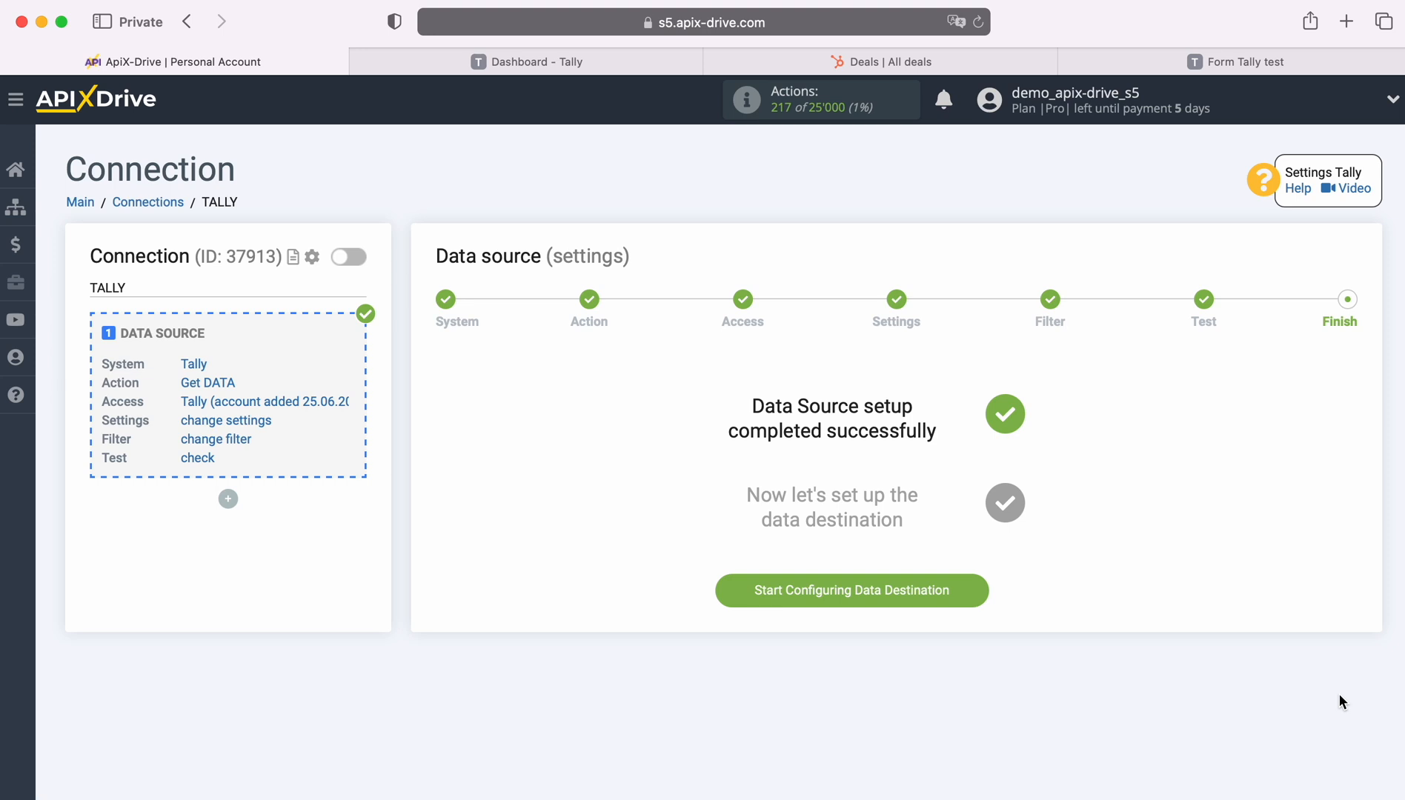
Begin the data destination setup with HubSpot as the system.
left_click(977, 588)
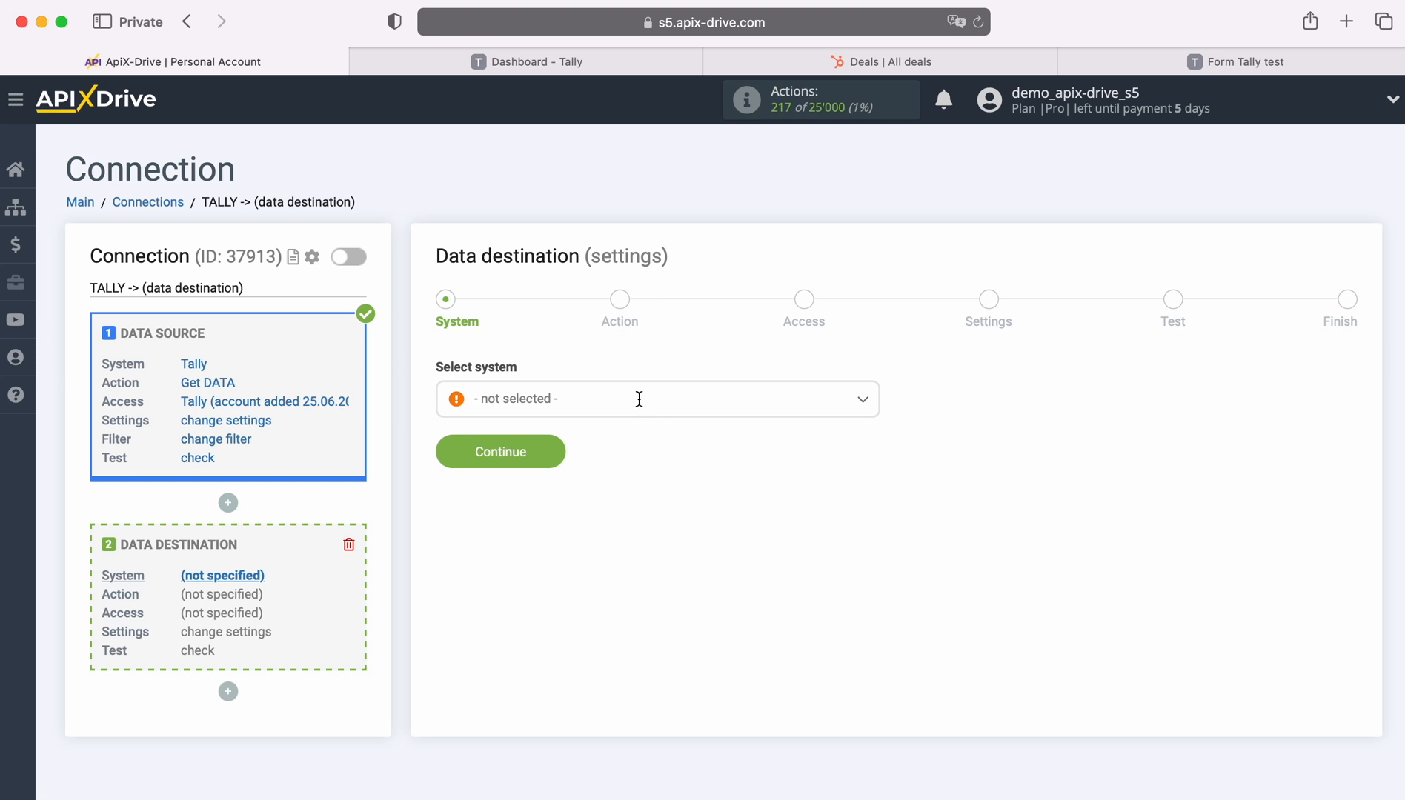
left_click(727, 398)
scroll(730, 568, "down", 6)
scroll(734, 573, "down", 15)
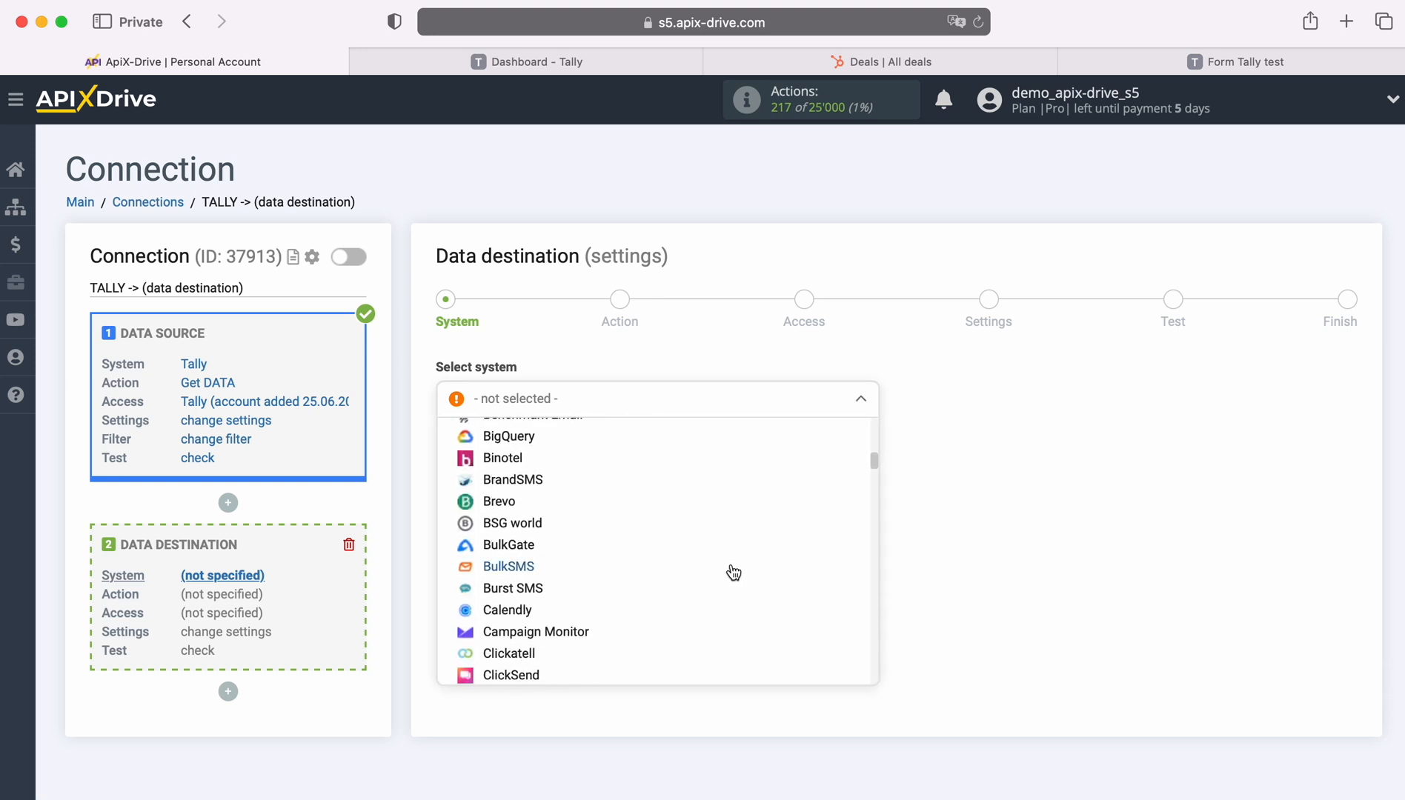
scroll(732, 569, "down", 5)
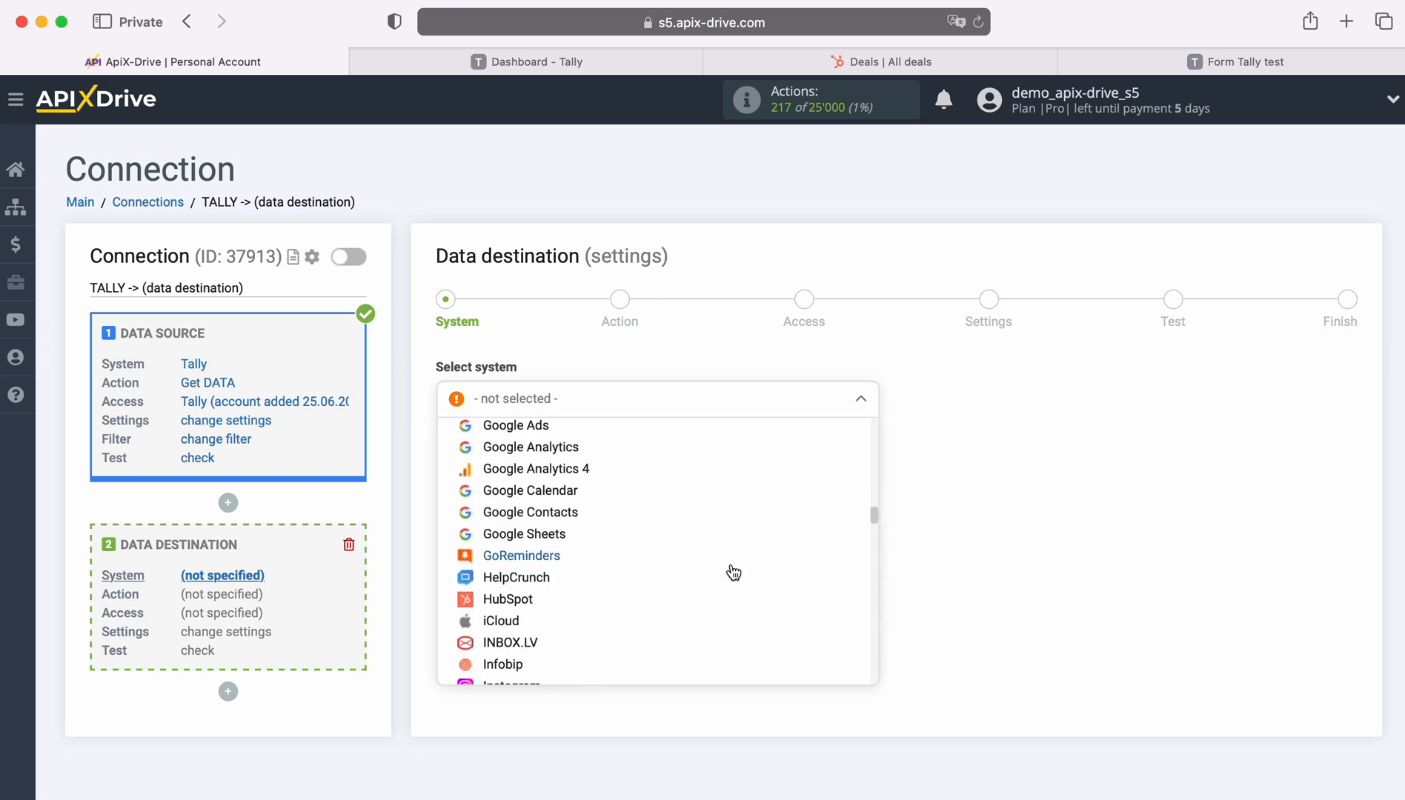
left_click(515, 567)
left_click(549, 443)
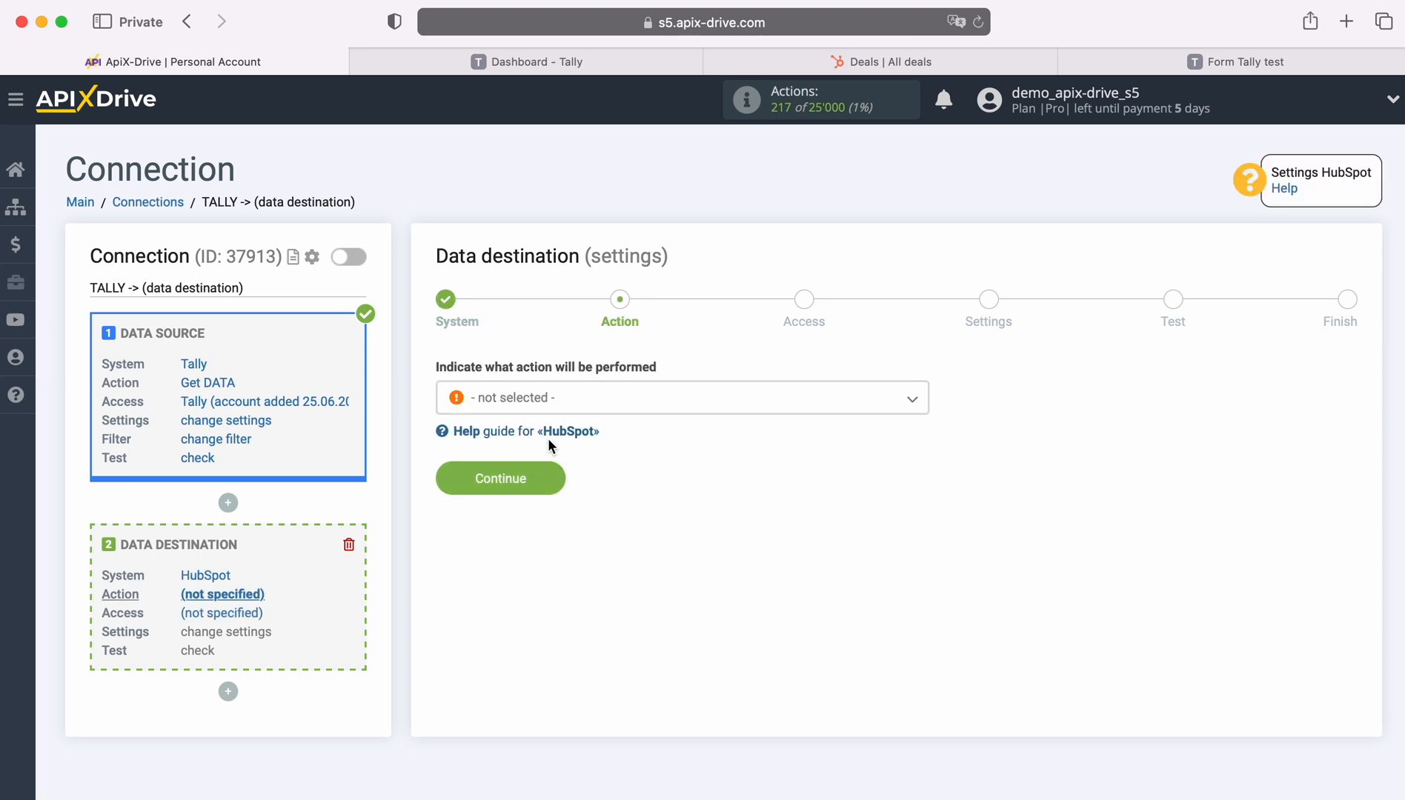
Choose Create DEAL as the HubSpot action and continue to Access.
left_click(644, 401)
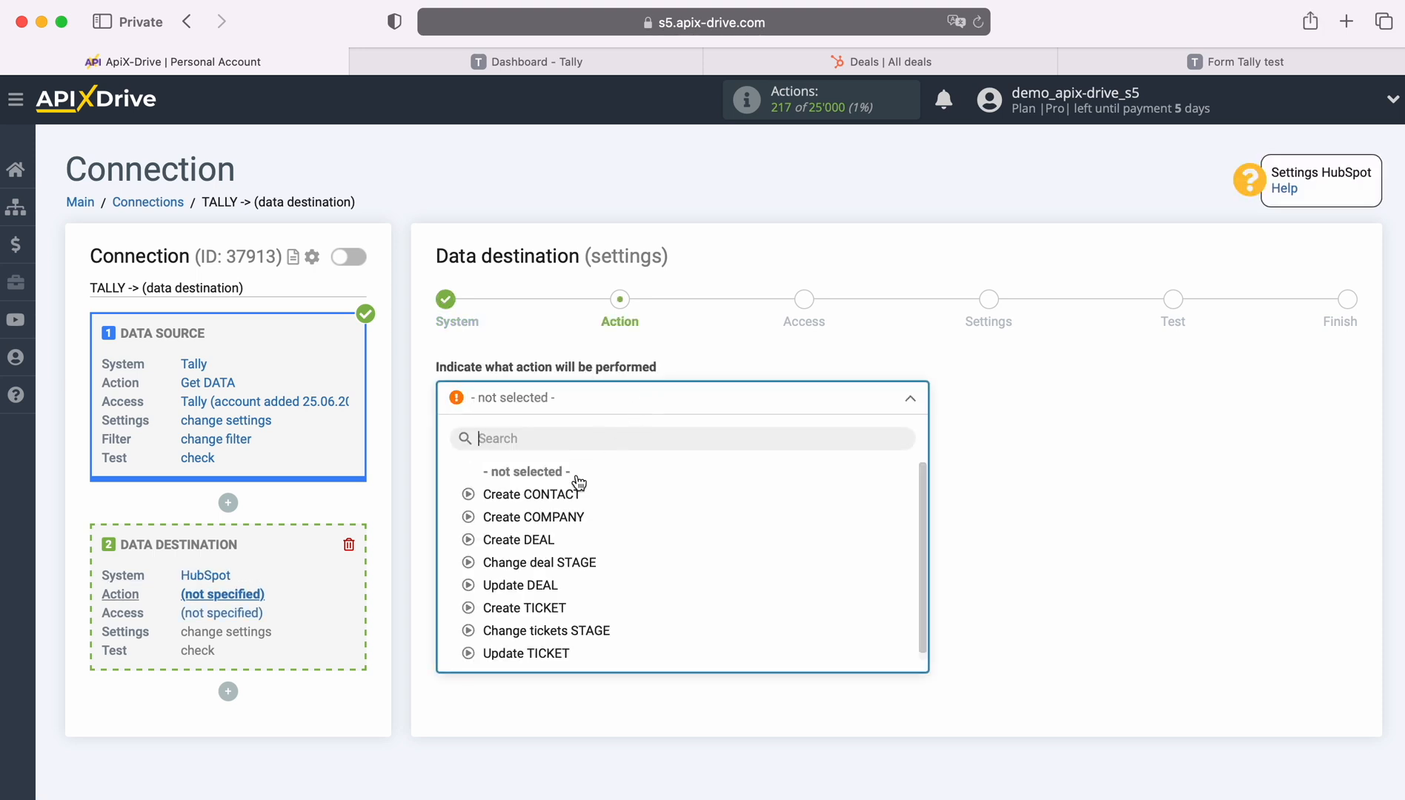
left_click(541, 539)
left_click(552, 480)
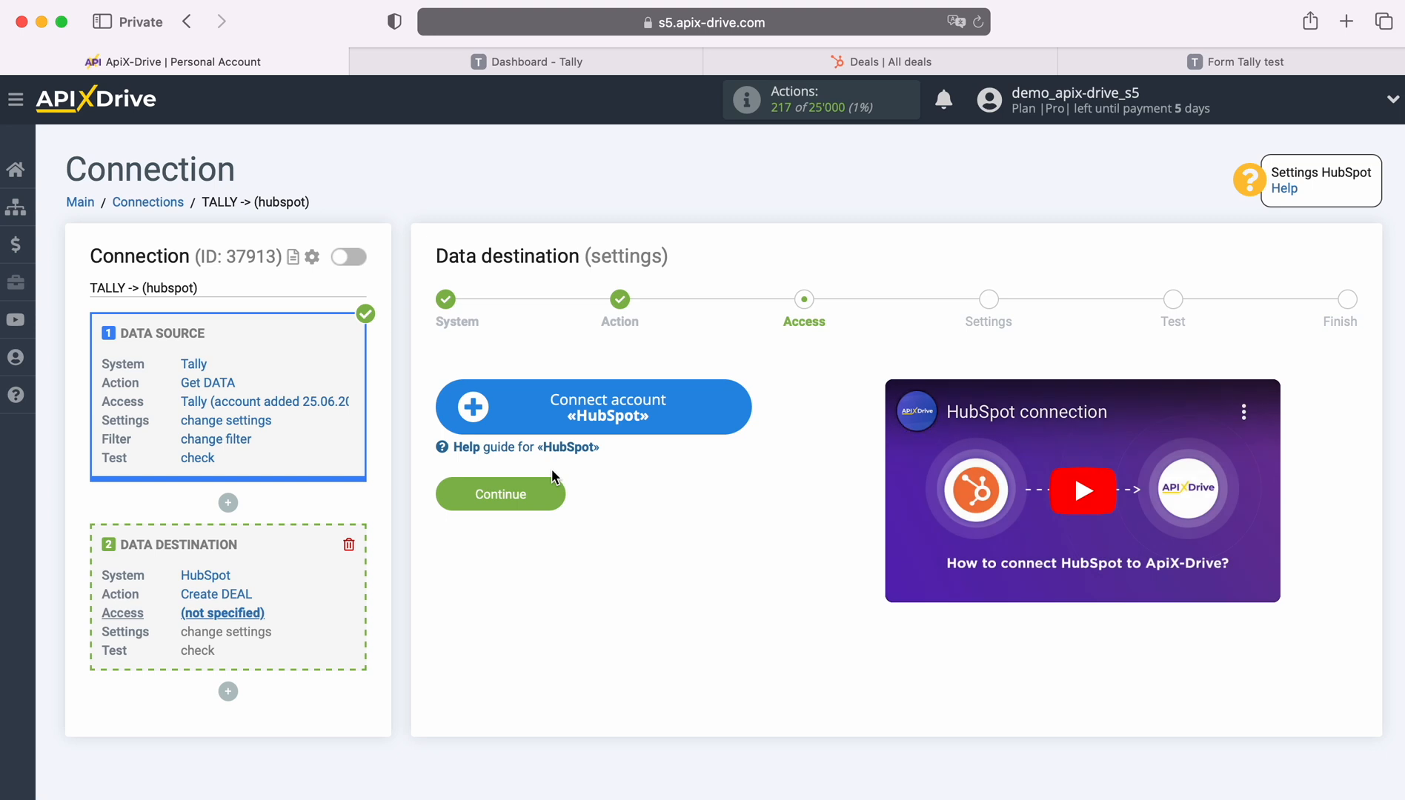
Sign in to HubSpot with saved credentials and authorise ApiX-Drive for the ApiX-Drive account.
left_click(738, 410)
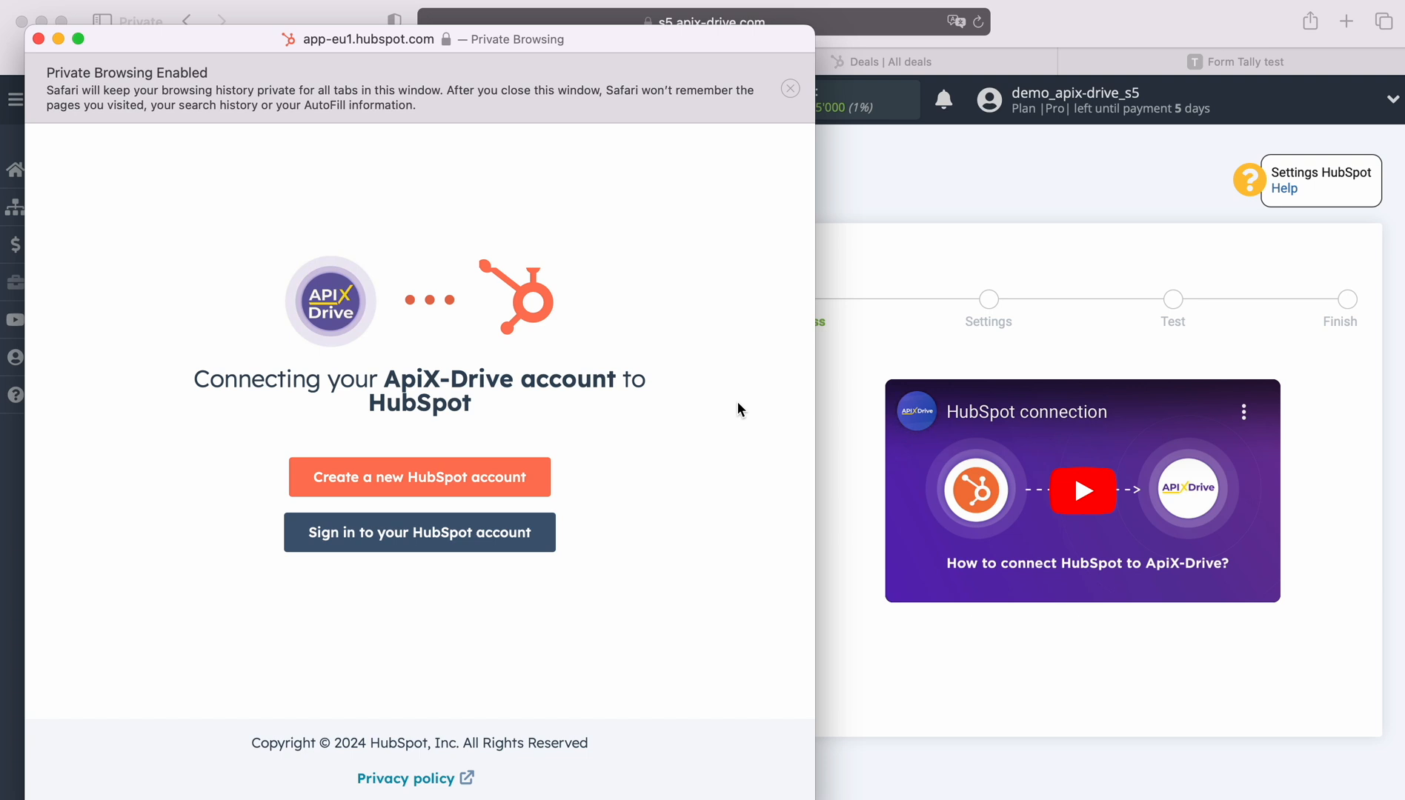
left_click(498, 535)
left_click(354, 392)
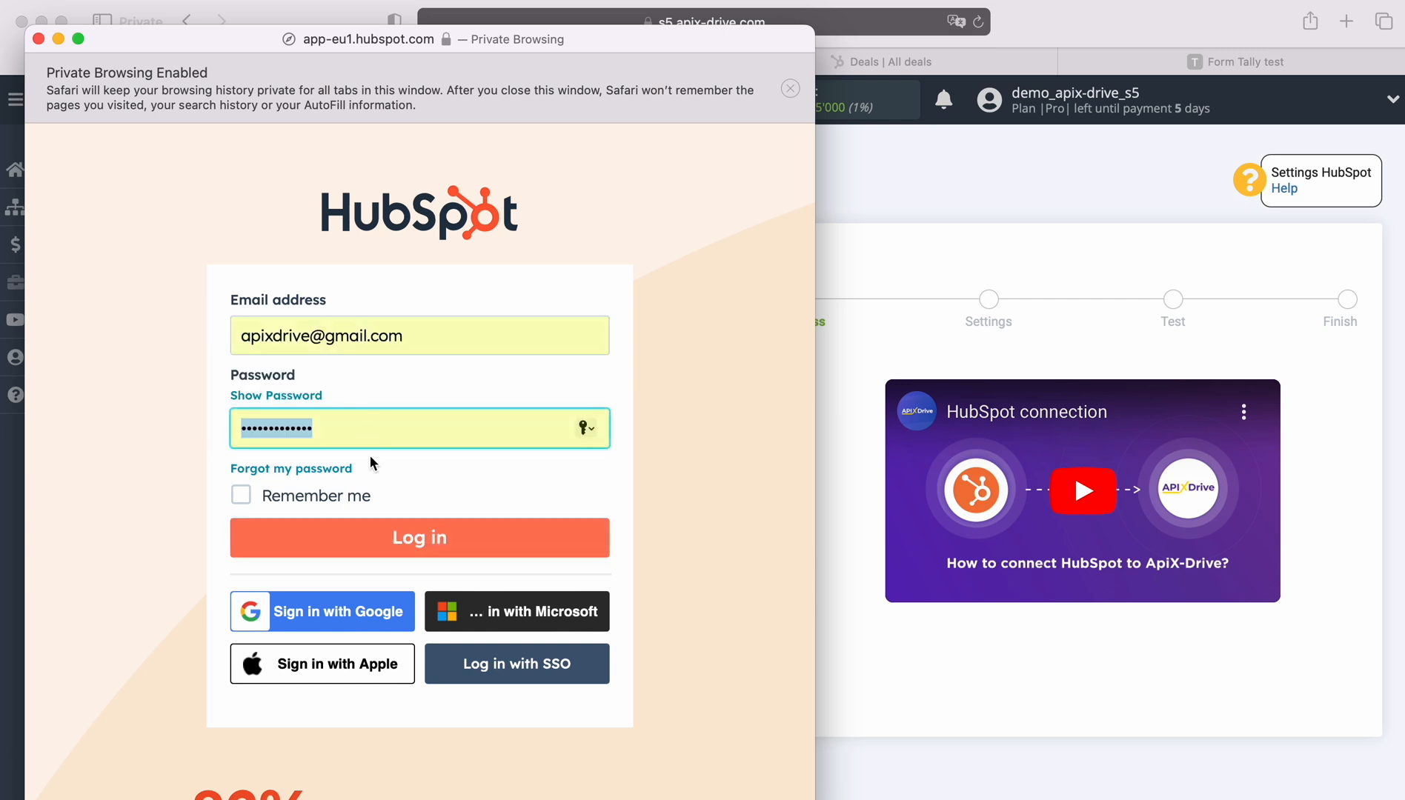
left_click(439, 536)
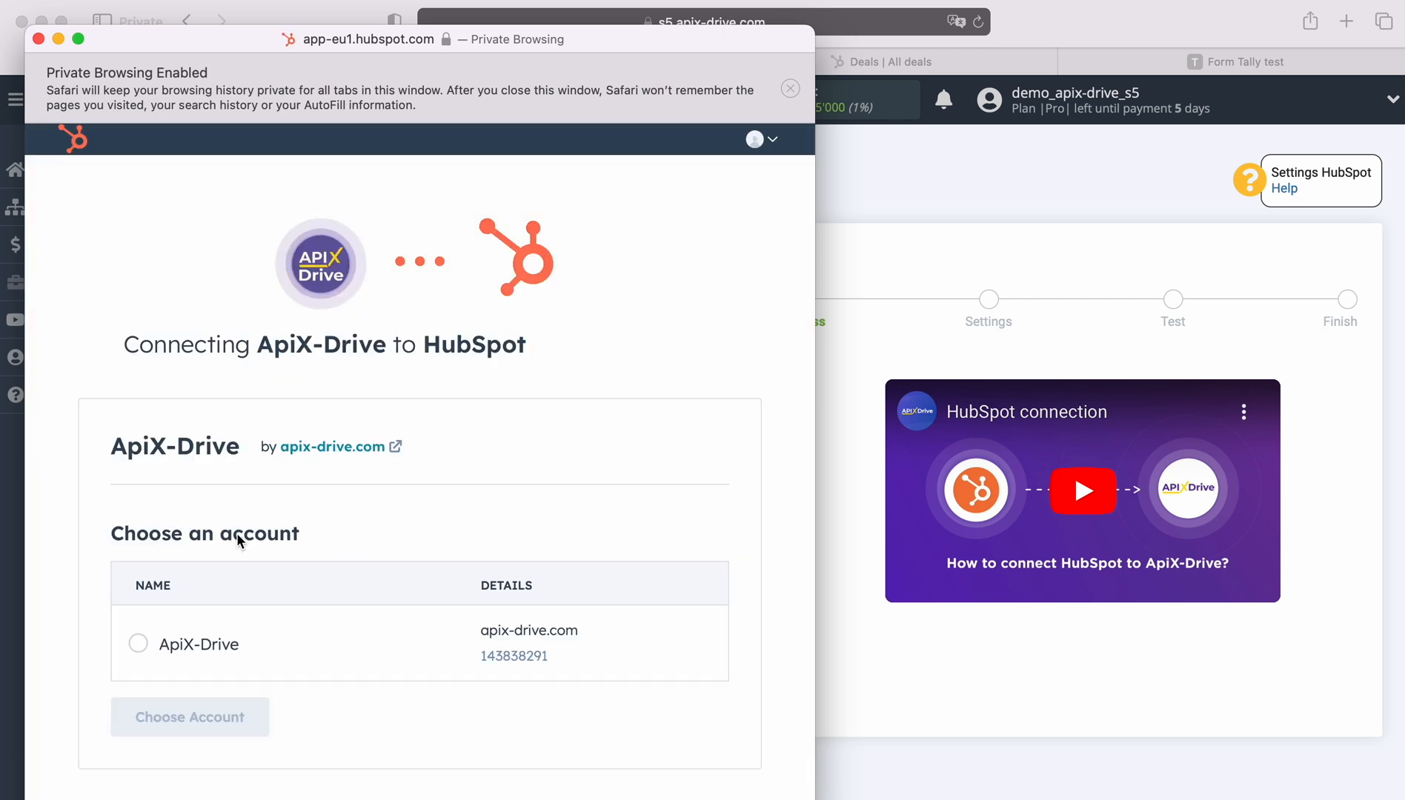
left_click(178, 645)
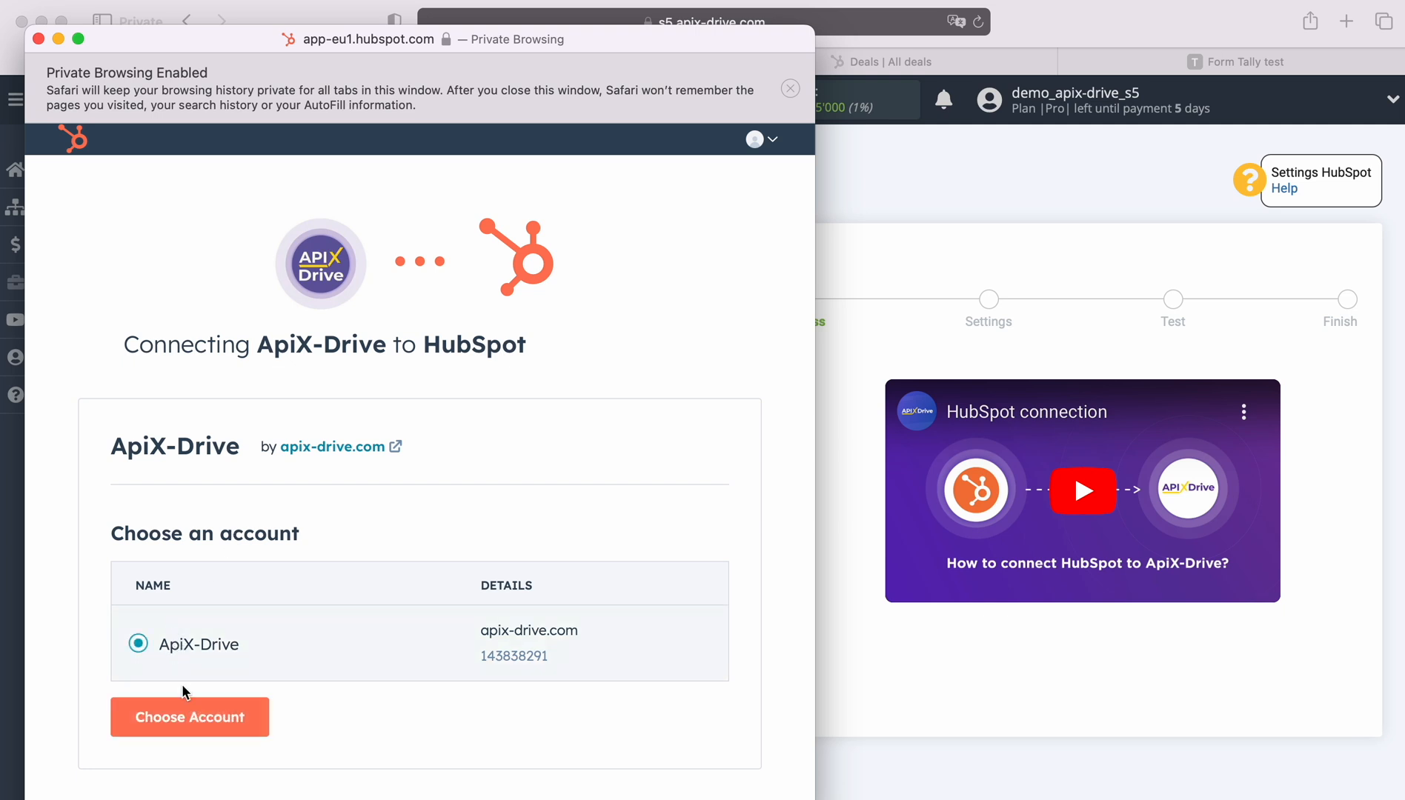
left_click(200, 717)
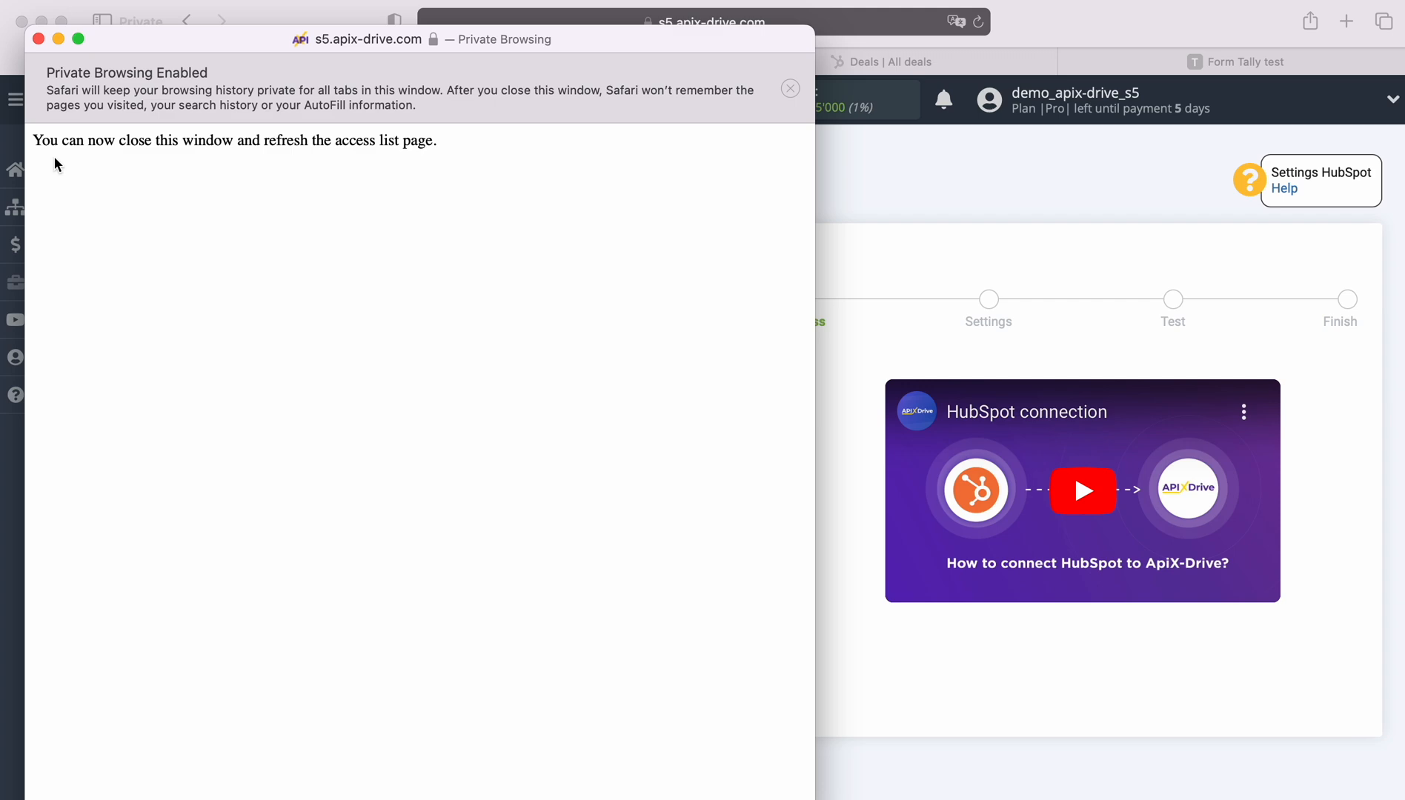
left_click(39, 38)
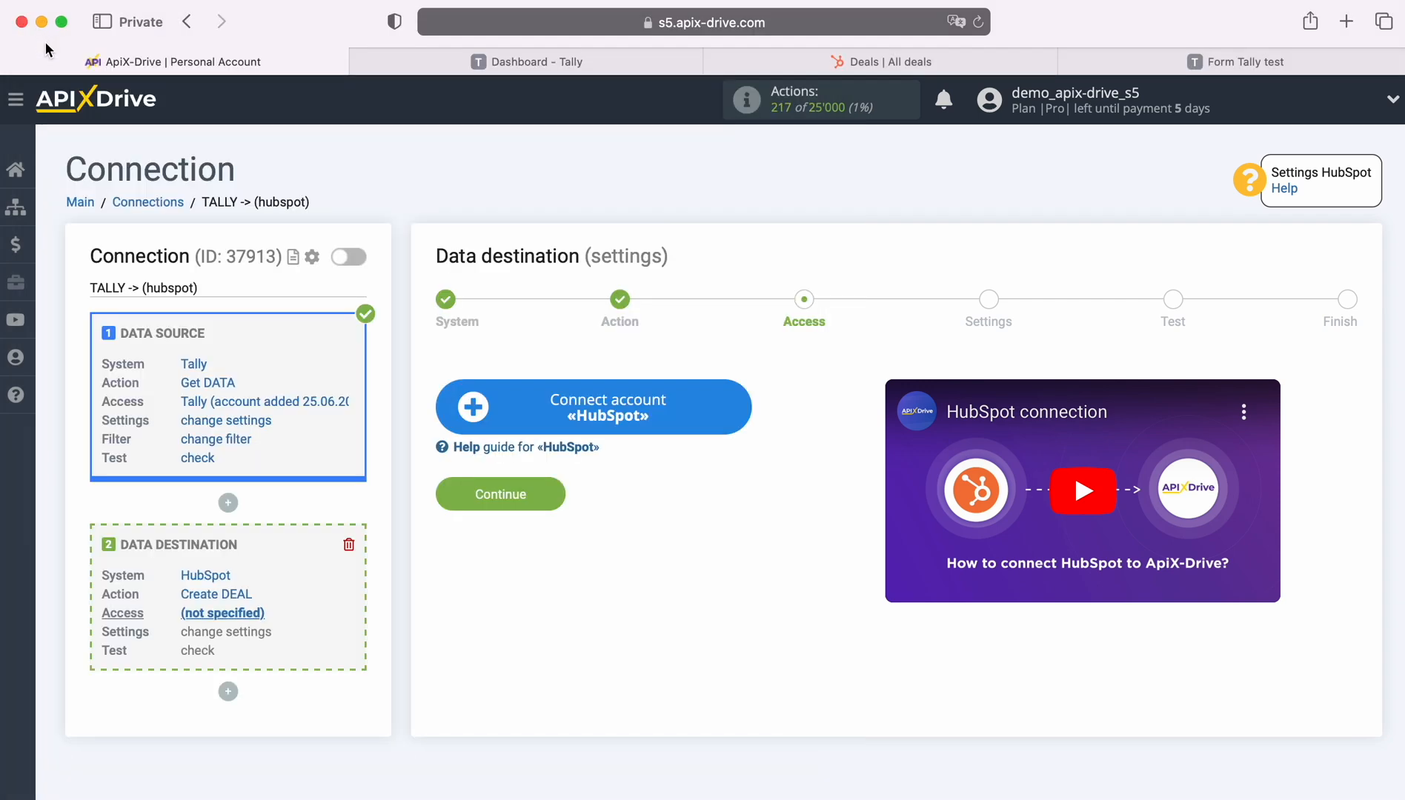
Reload and select the HubSpot Hub login as the destination access, then continue to Settings.
left_click(979, 24)
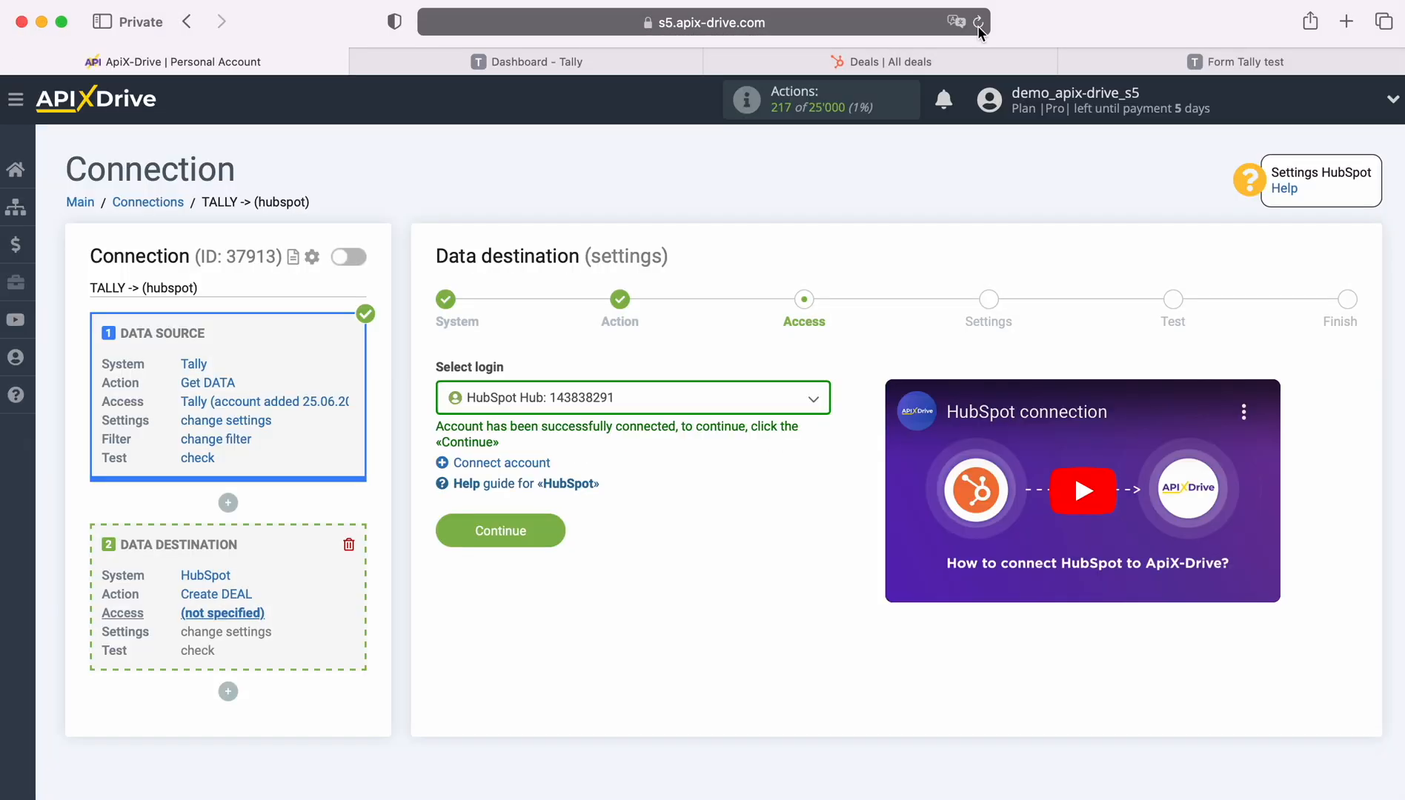
left_click(775, 403)
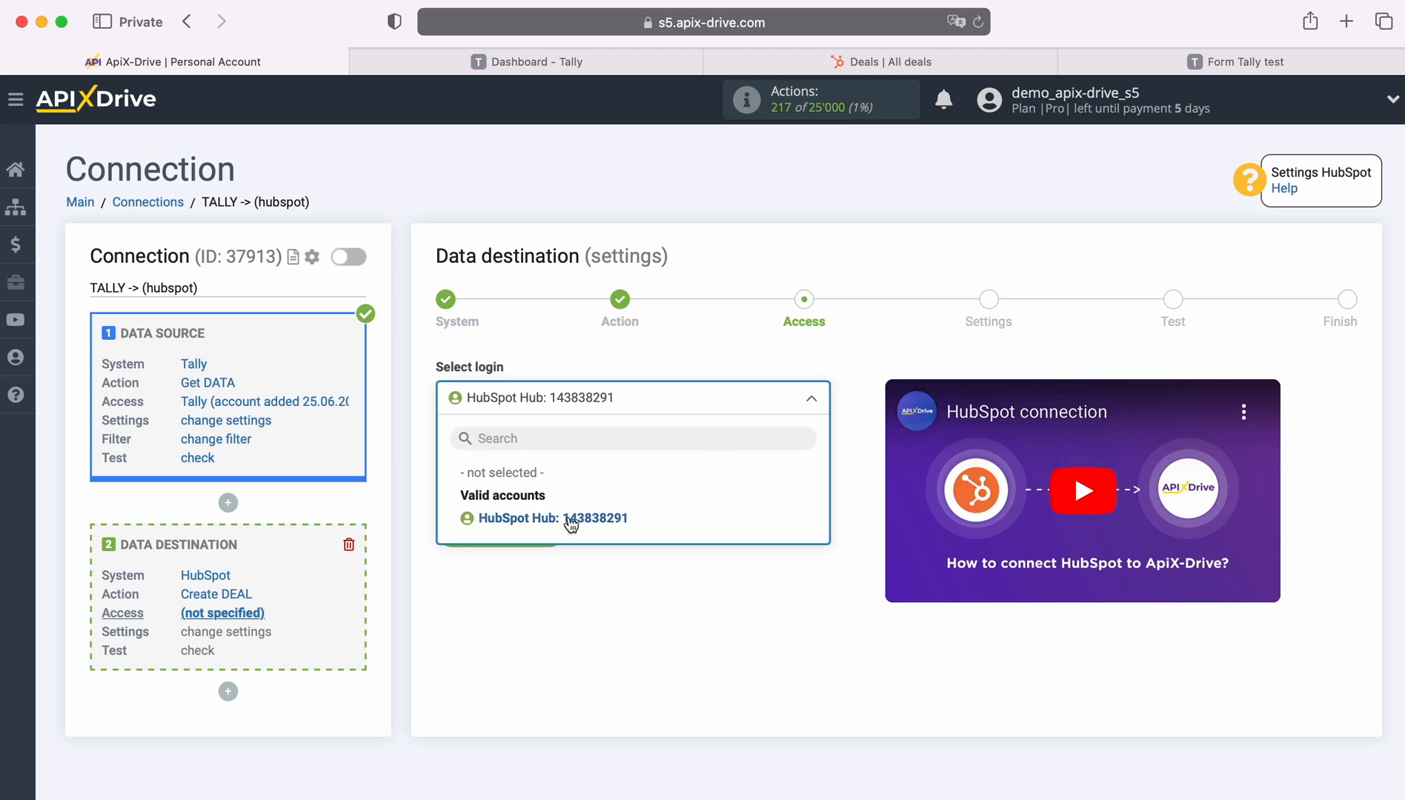
left_click(568, 520)
left_click(556, 529)
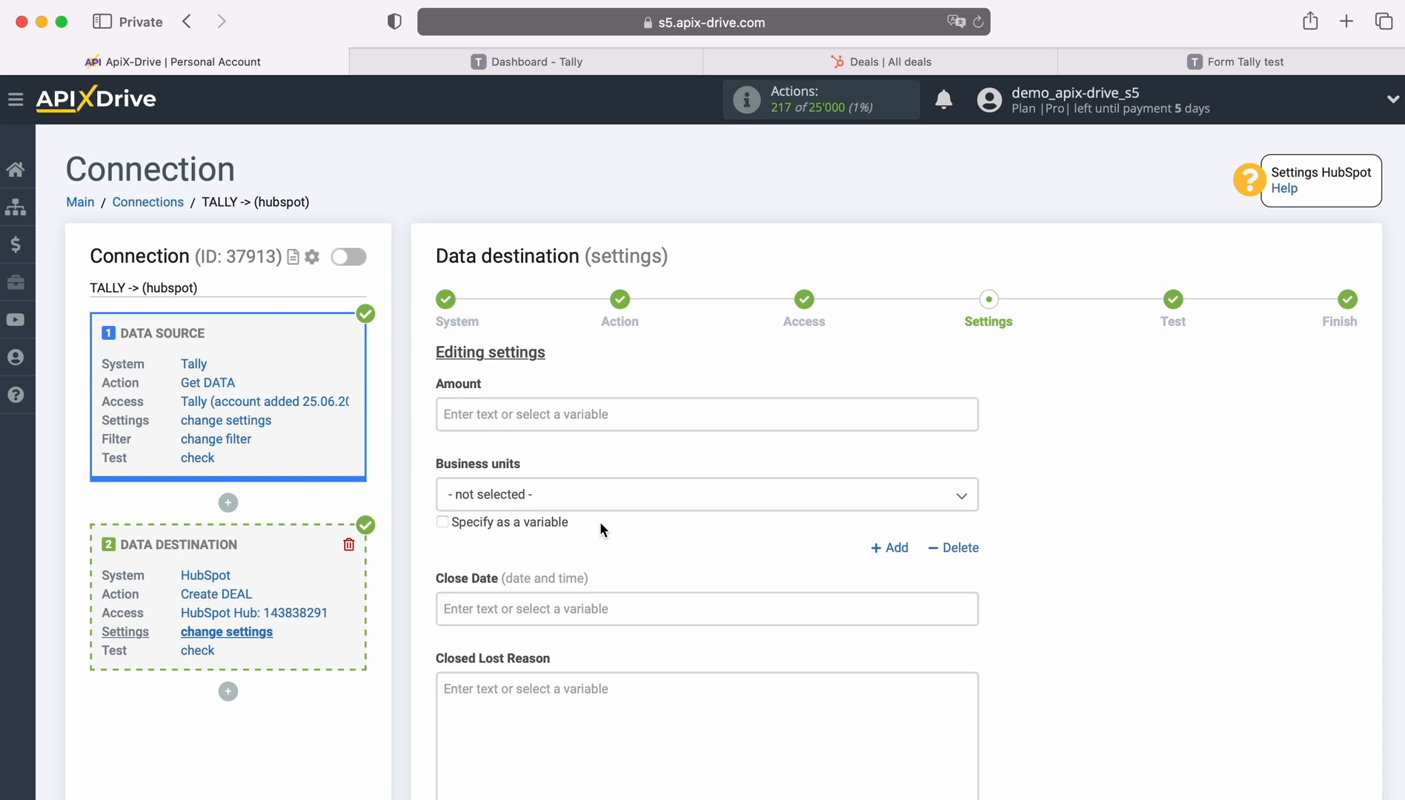
Make Deal Name read 'New Lead from Tally' followed by the first and last name variables.
scroll(600, 523, "down", 5)
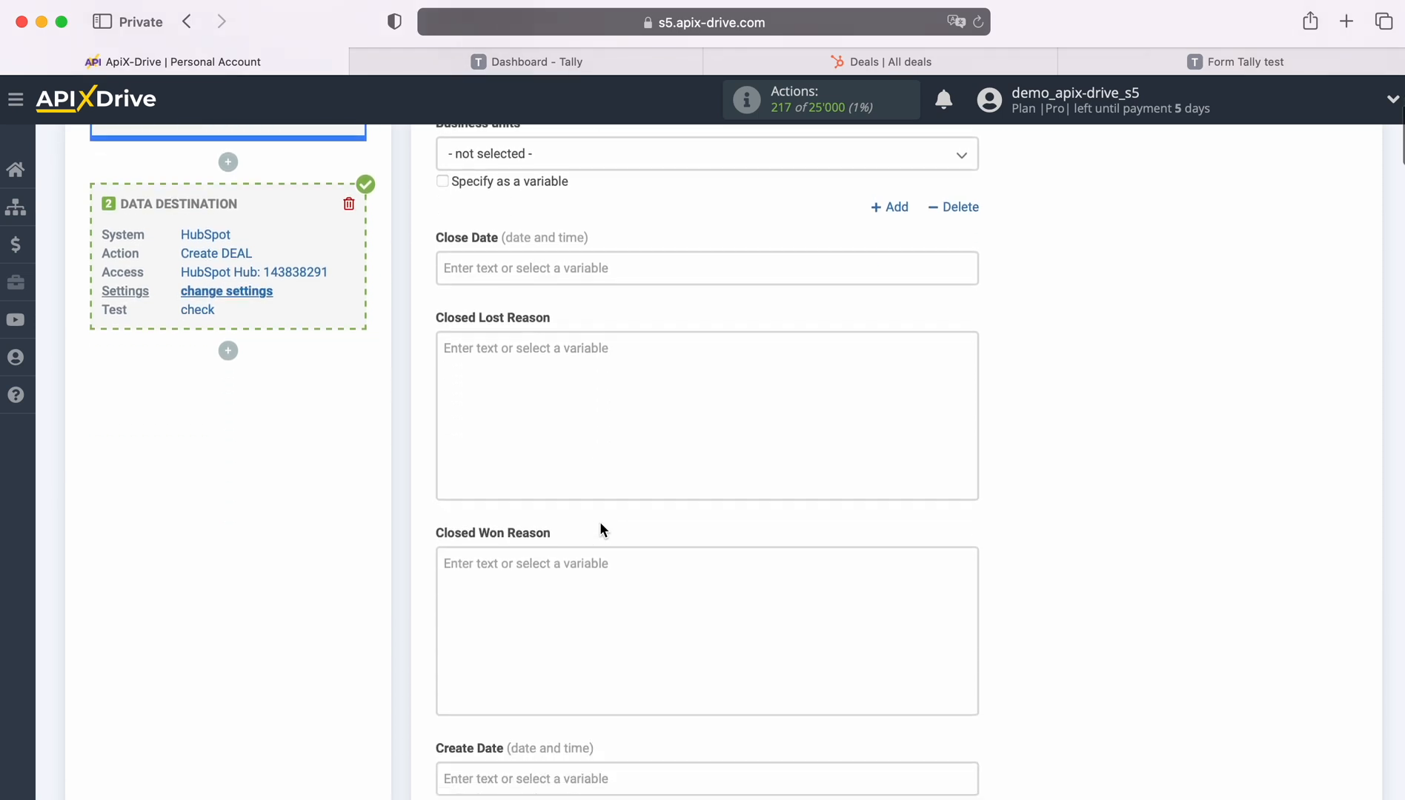
scroll(600, 522, "down", 7)
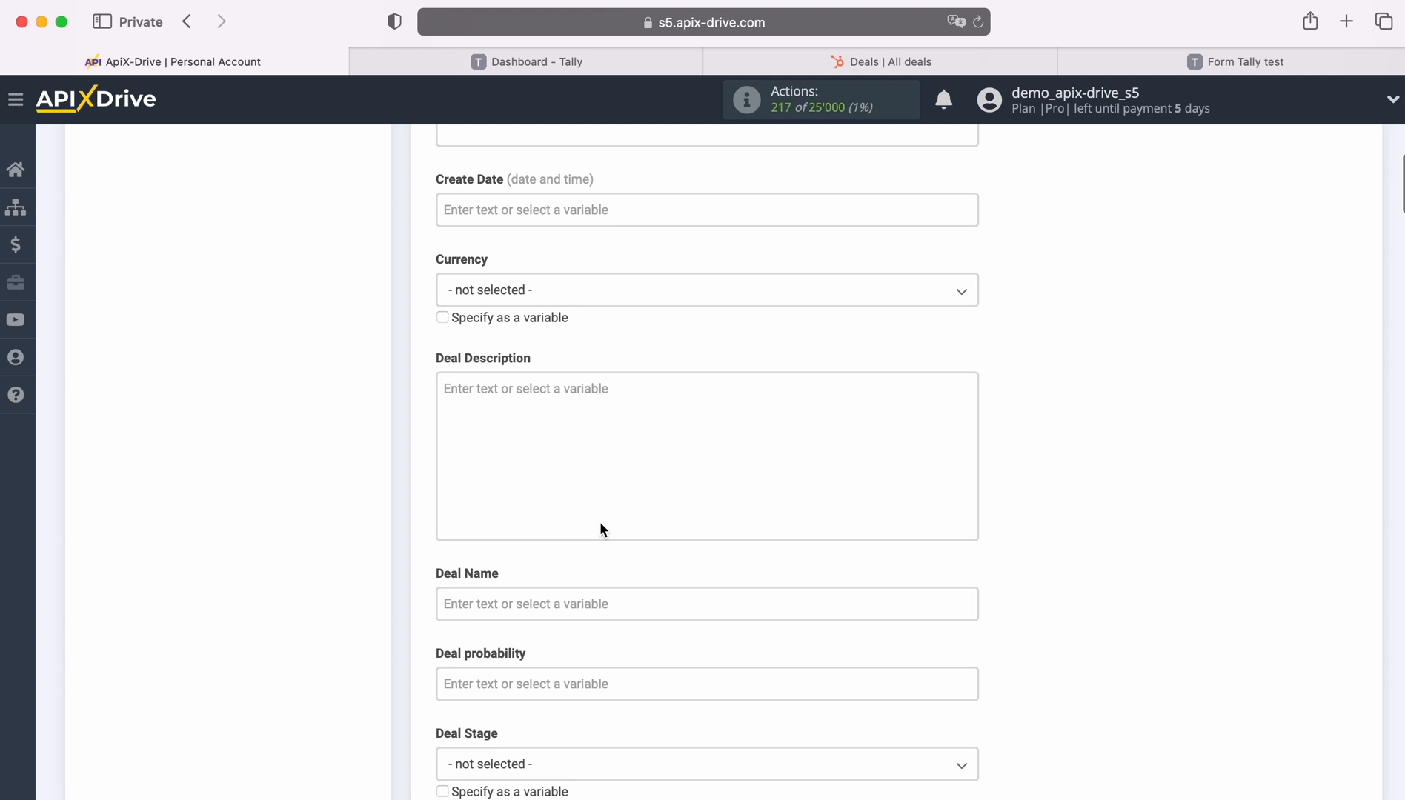
scroll(600, 524, "down", 1)
left_click(571, 466)
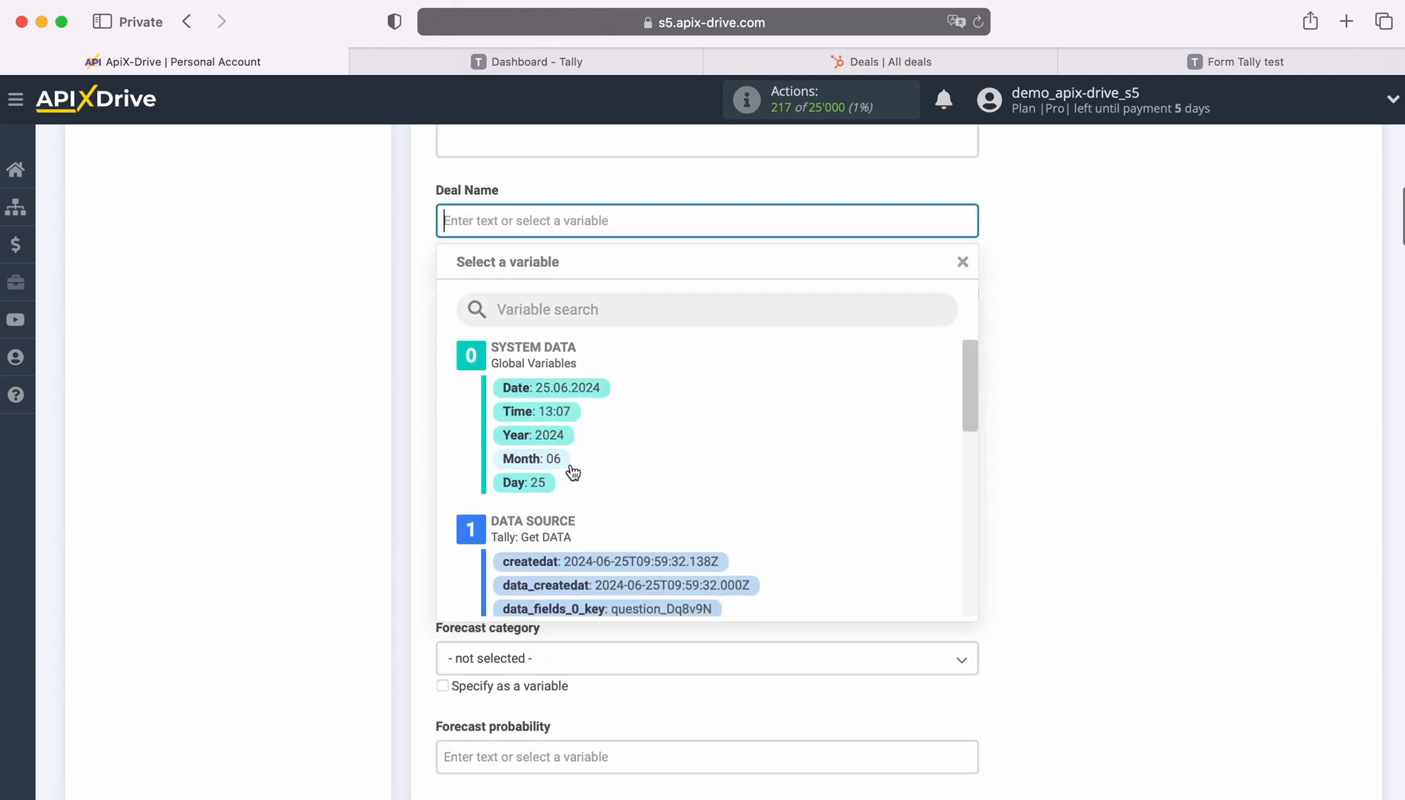
scroll(785, 510, "down", 3)
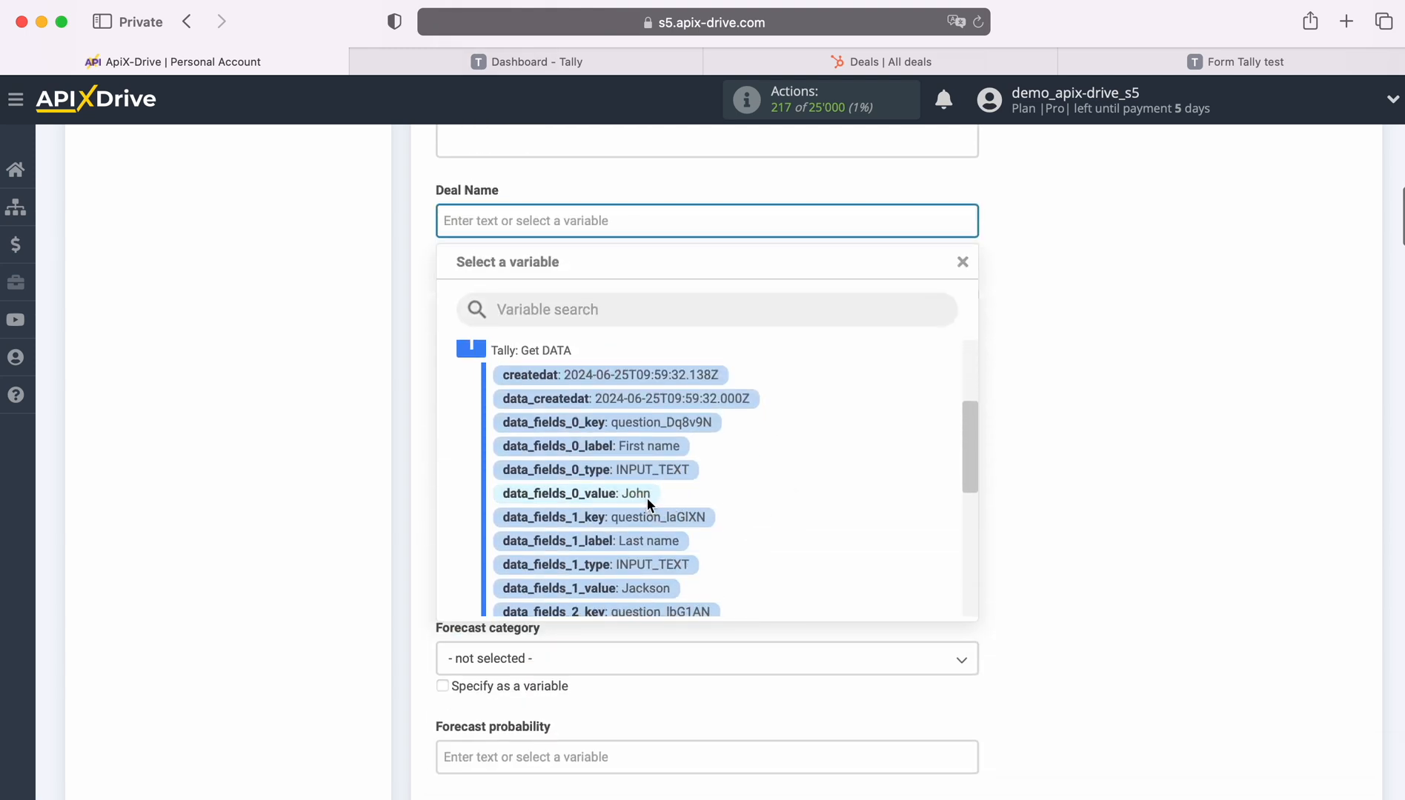
left_click(646, 498)
left_click(715, 221)
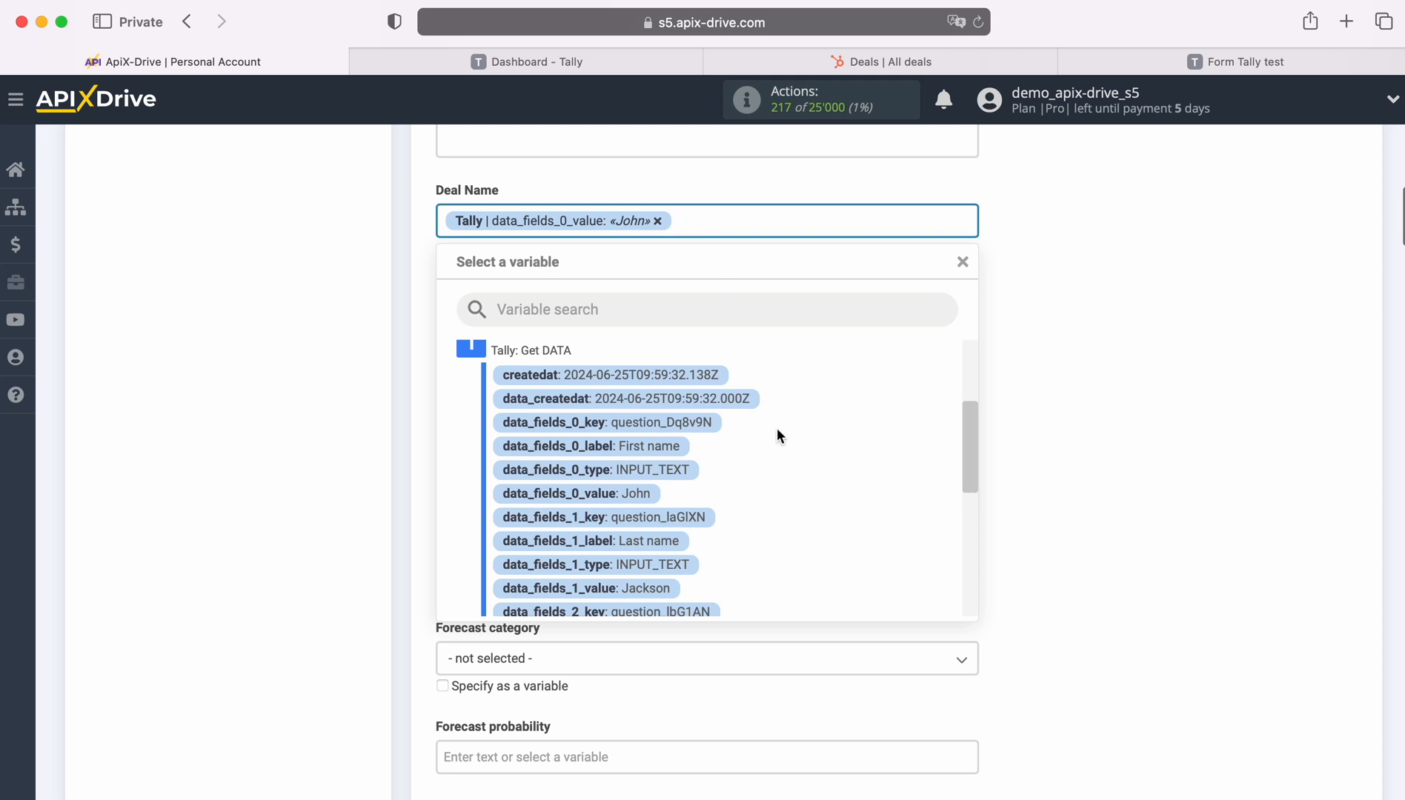
scroll(782, 458, "down", 1)
scroll(784, 464, "down", 1)
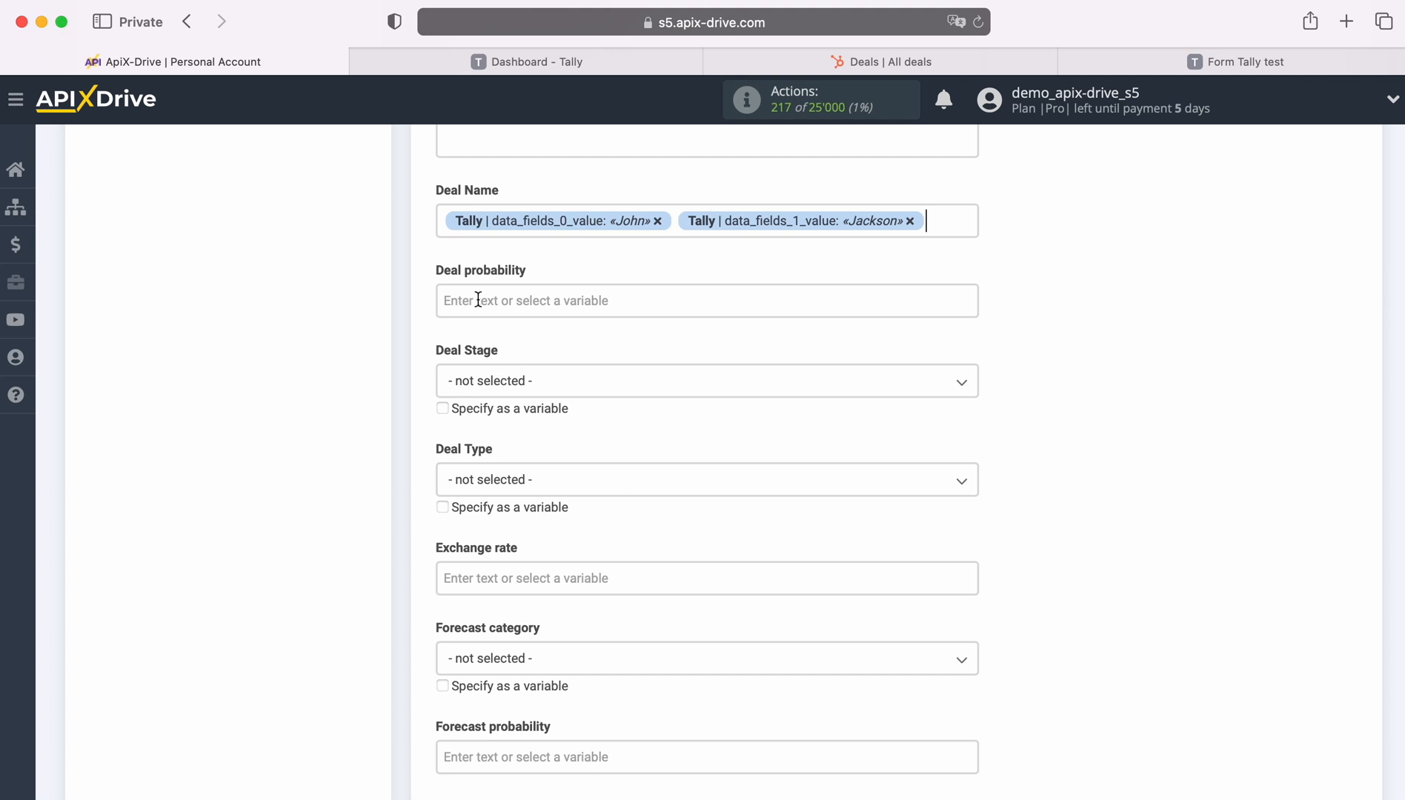
left_click(442, 222)
type("New Lead from T")
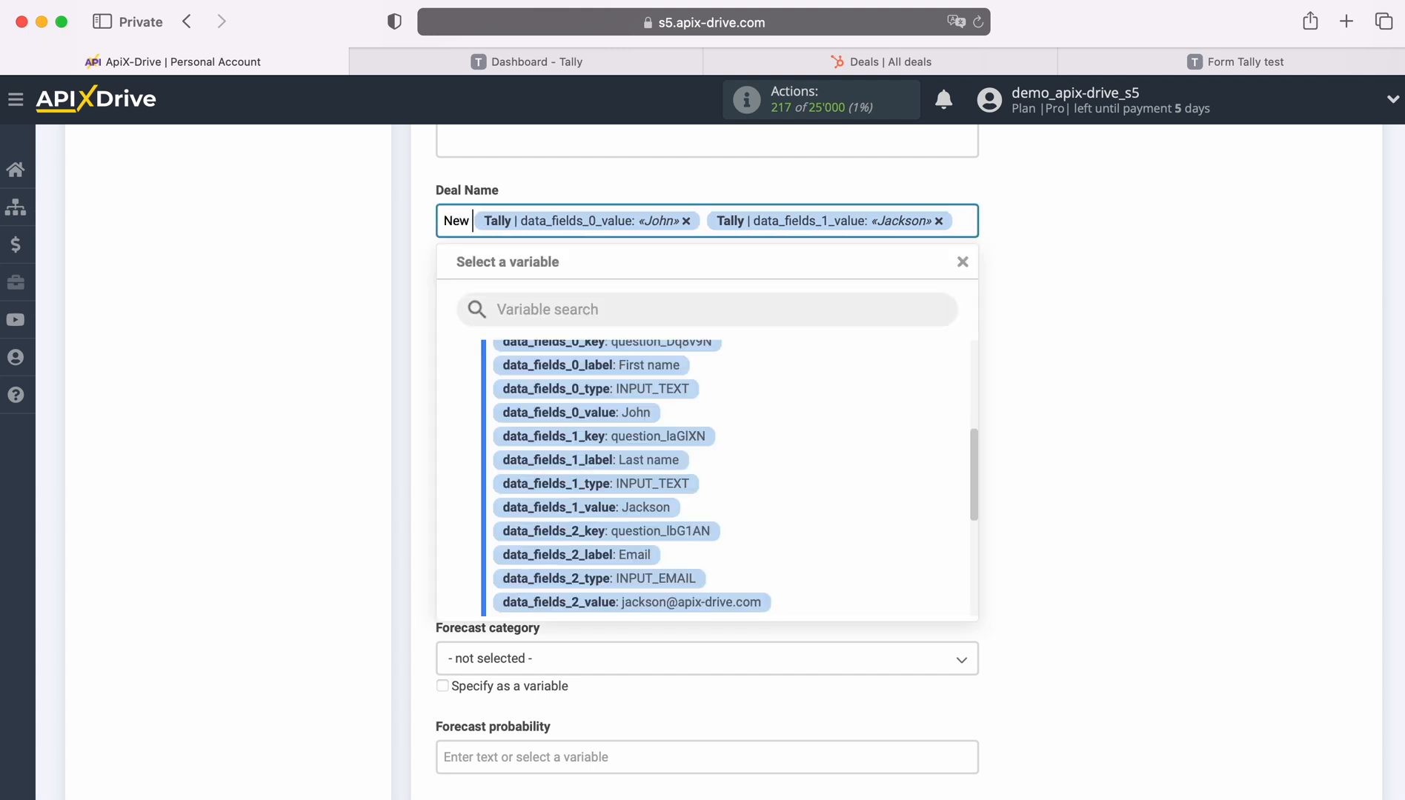
type("ally")
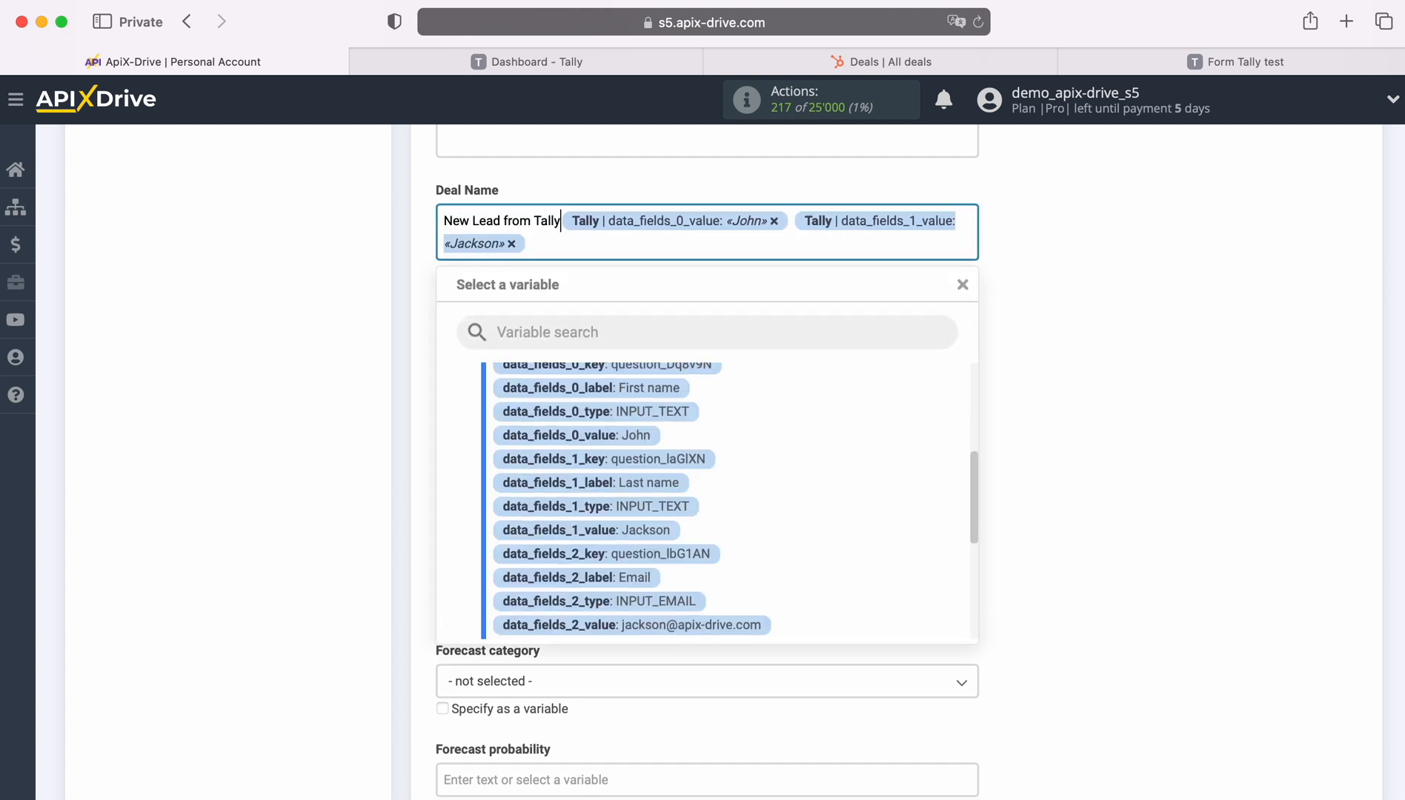
left_click(427, 361)
Set Deal Stage to Appointment Scheduled.
left_click(548, 406)
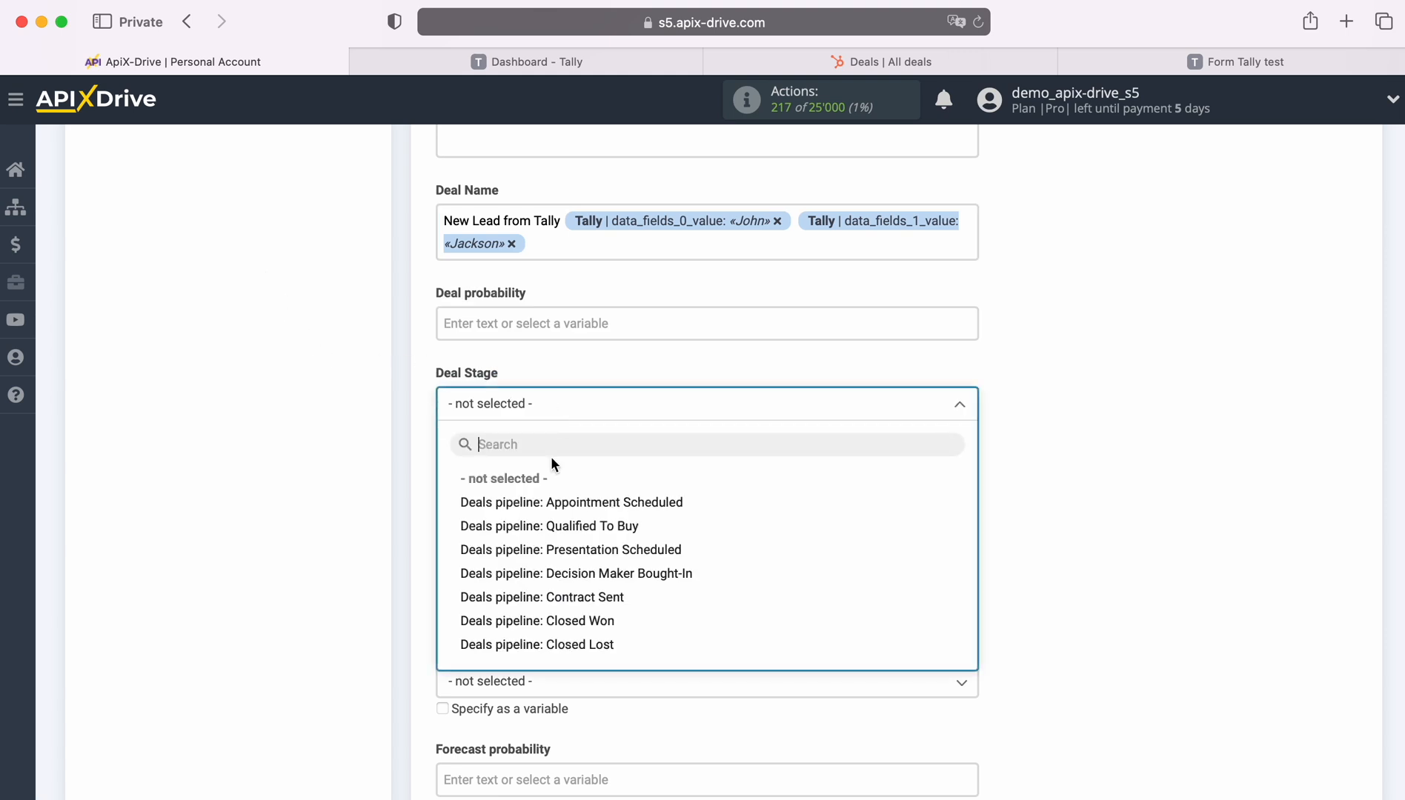
left_click(560, 503)
scroll(630, 467, "down", 1)
scroll(637, 465, "down", 3)
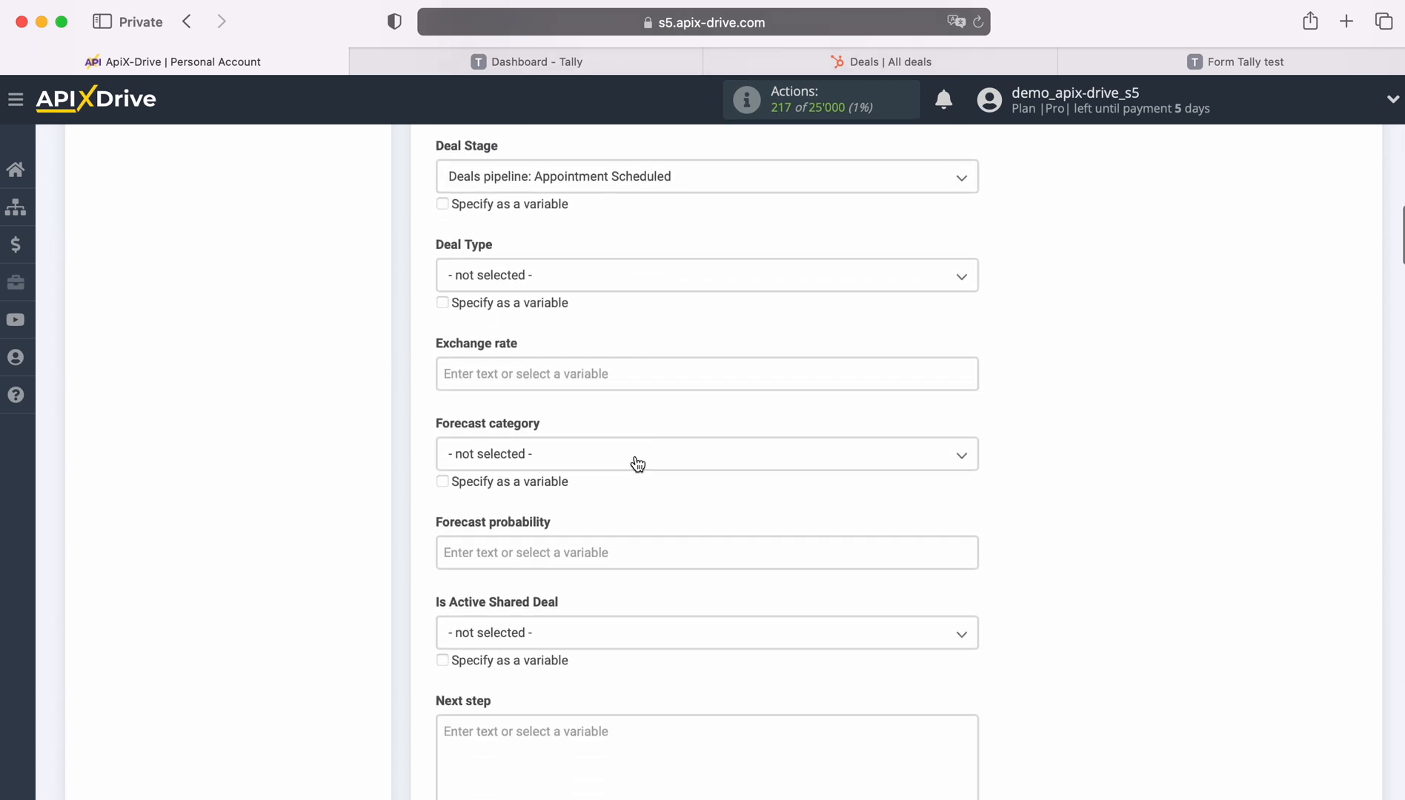
Set the deal type to New Business.
left_click(565, 274)
left_click(514, 373)
scroll(650, 363, "down", 5)
scroll(650, 365, "down", 10)
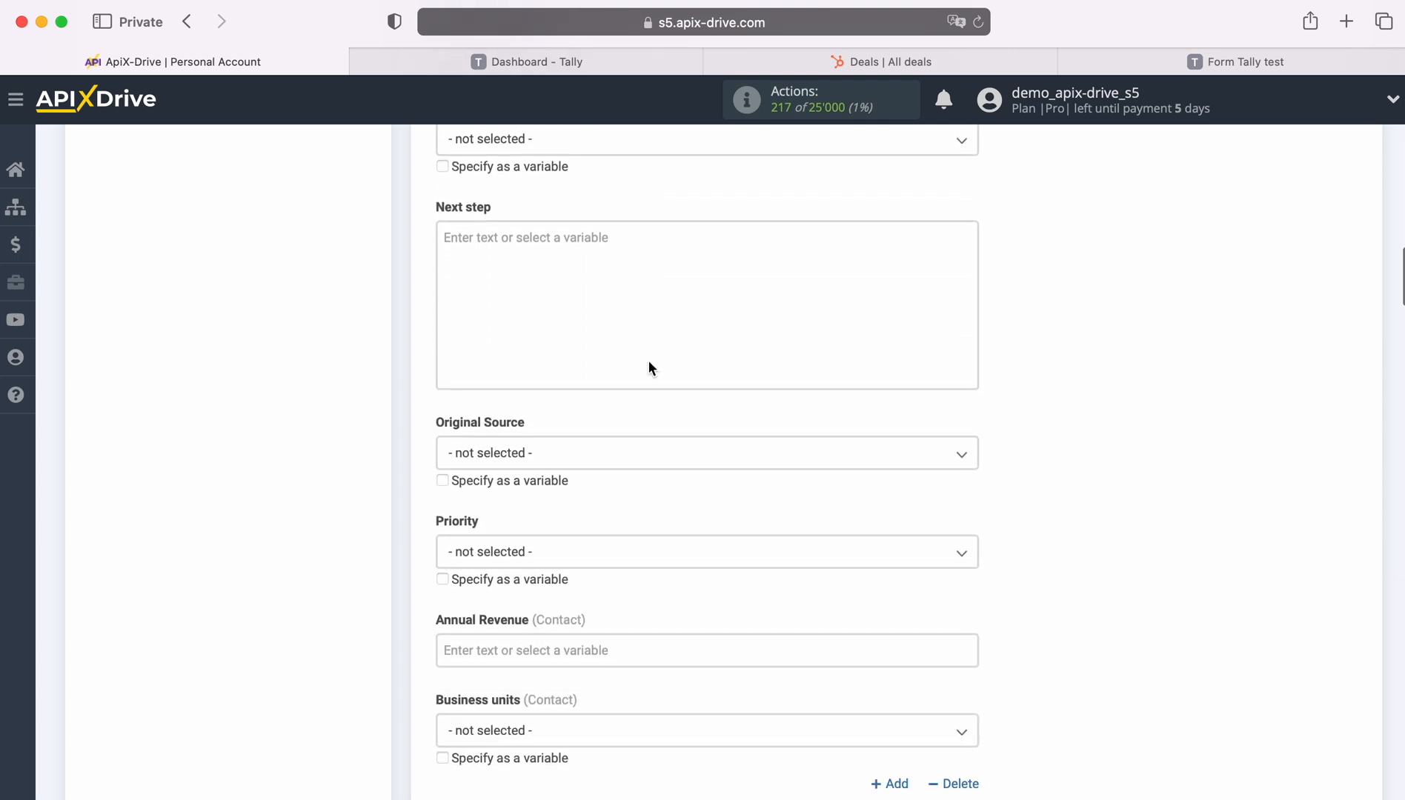
scroll(646, 366, "down", 6)
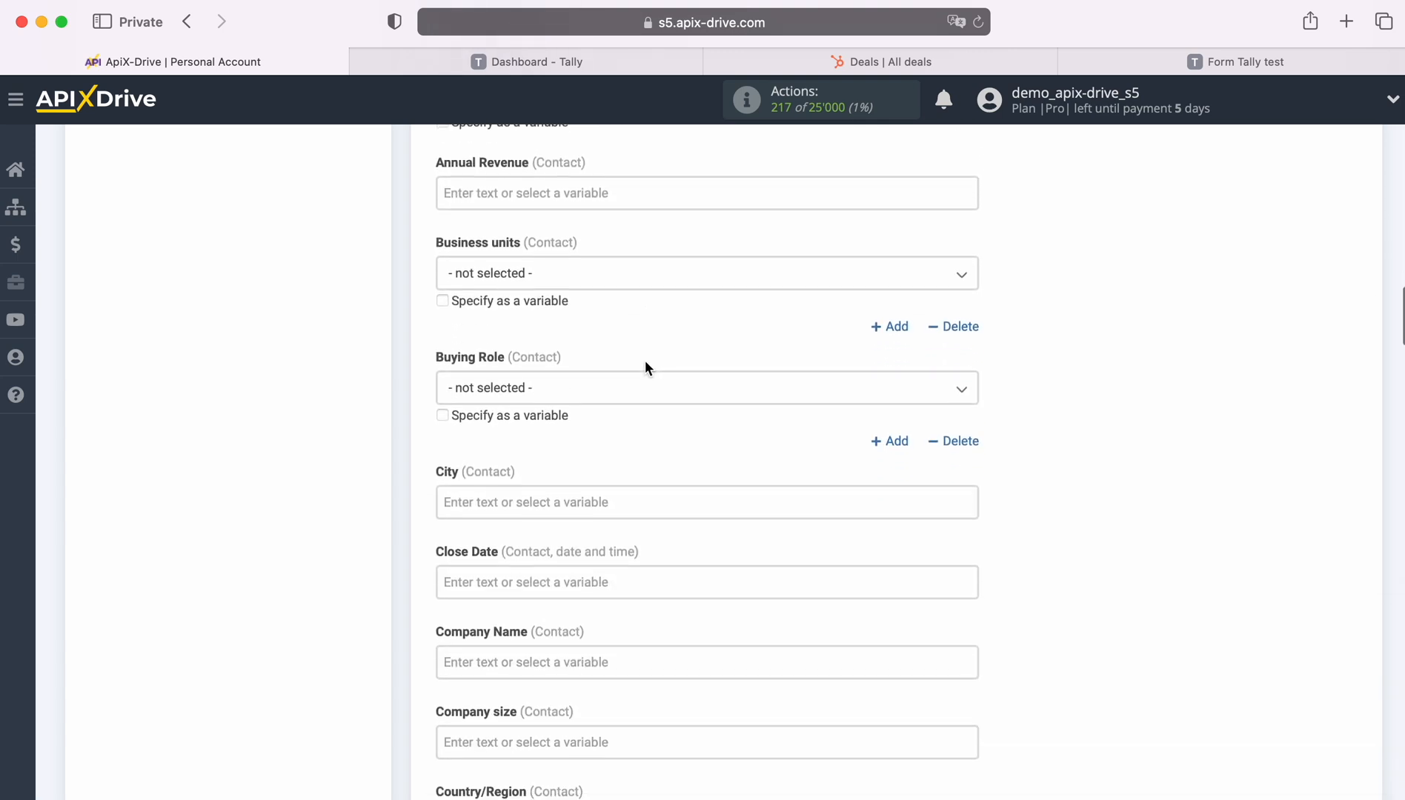
scroll(644, 367, "down", 5)
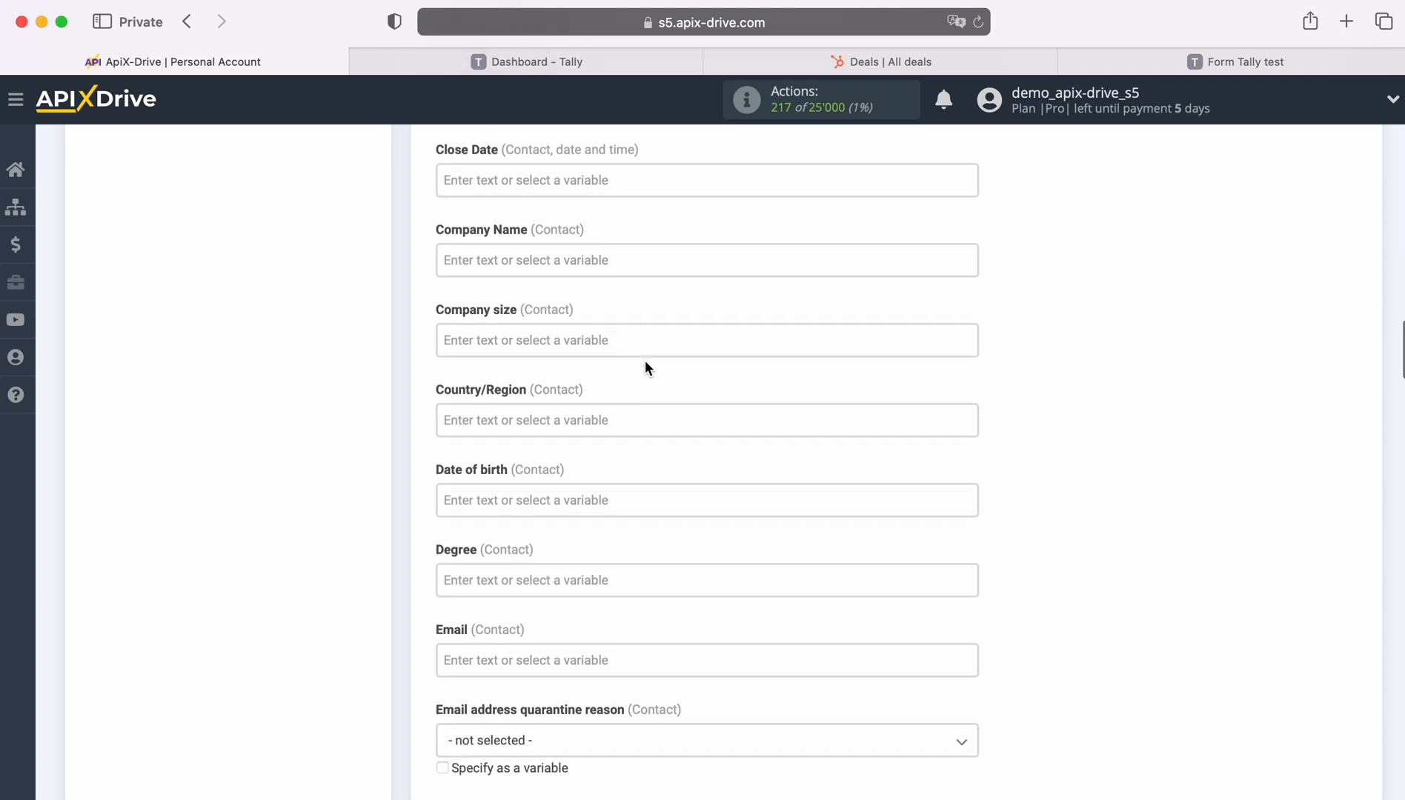
scroll(644, 368, "down", 1)
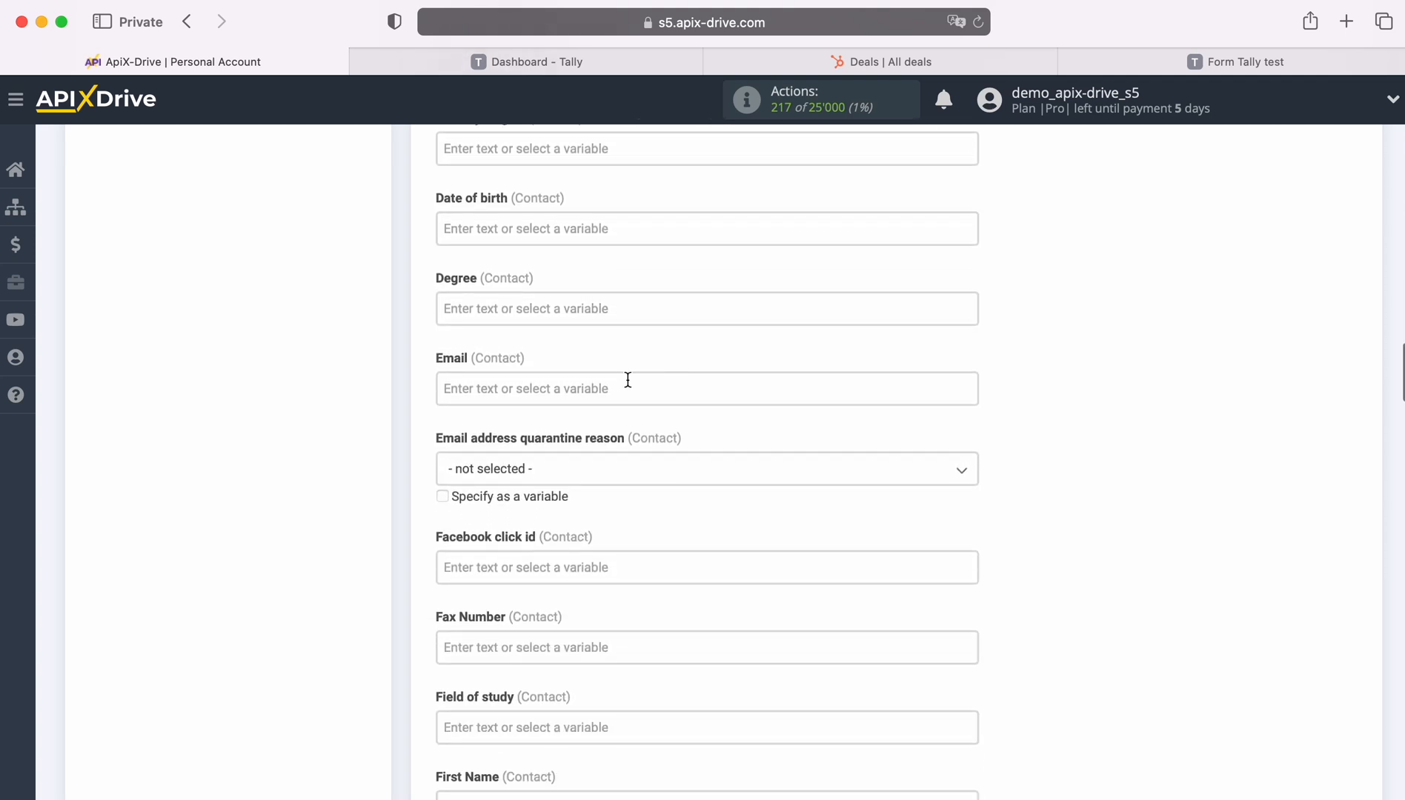
Map the contact email, first name and last name to the matching Tally answers.
left_click(627, 379)
scroll(815, 530, "down", 3)
scroll(800, 519, "down", 5)
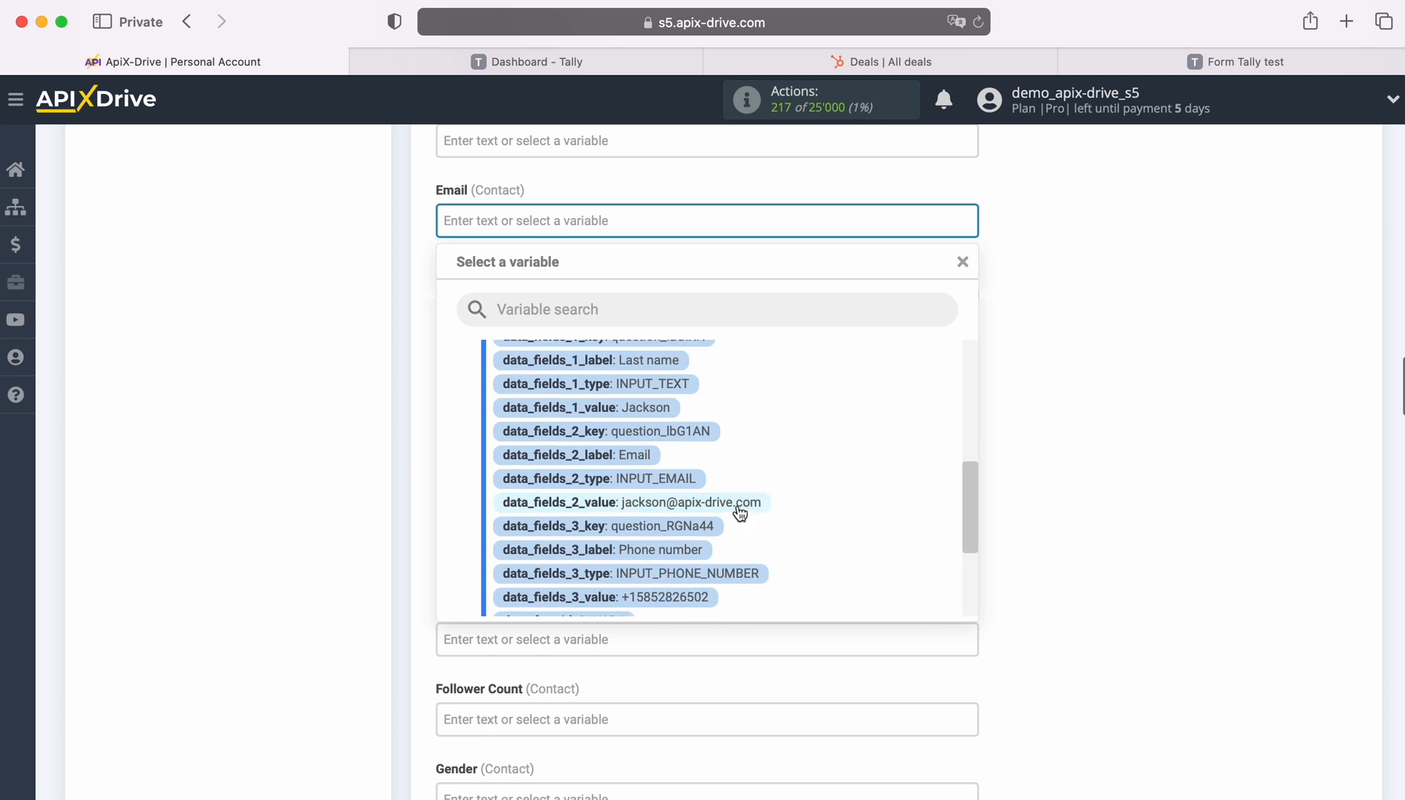
left_click(741, 505)
scroll(738, 503, "down", 1)
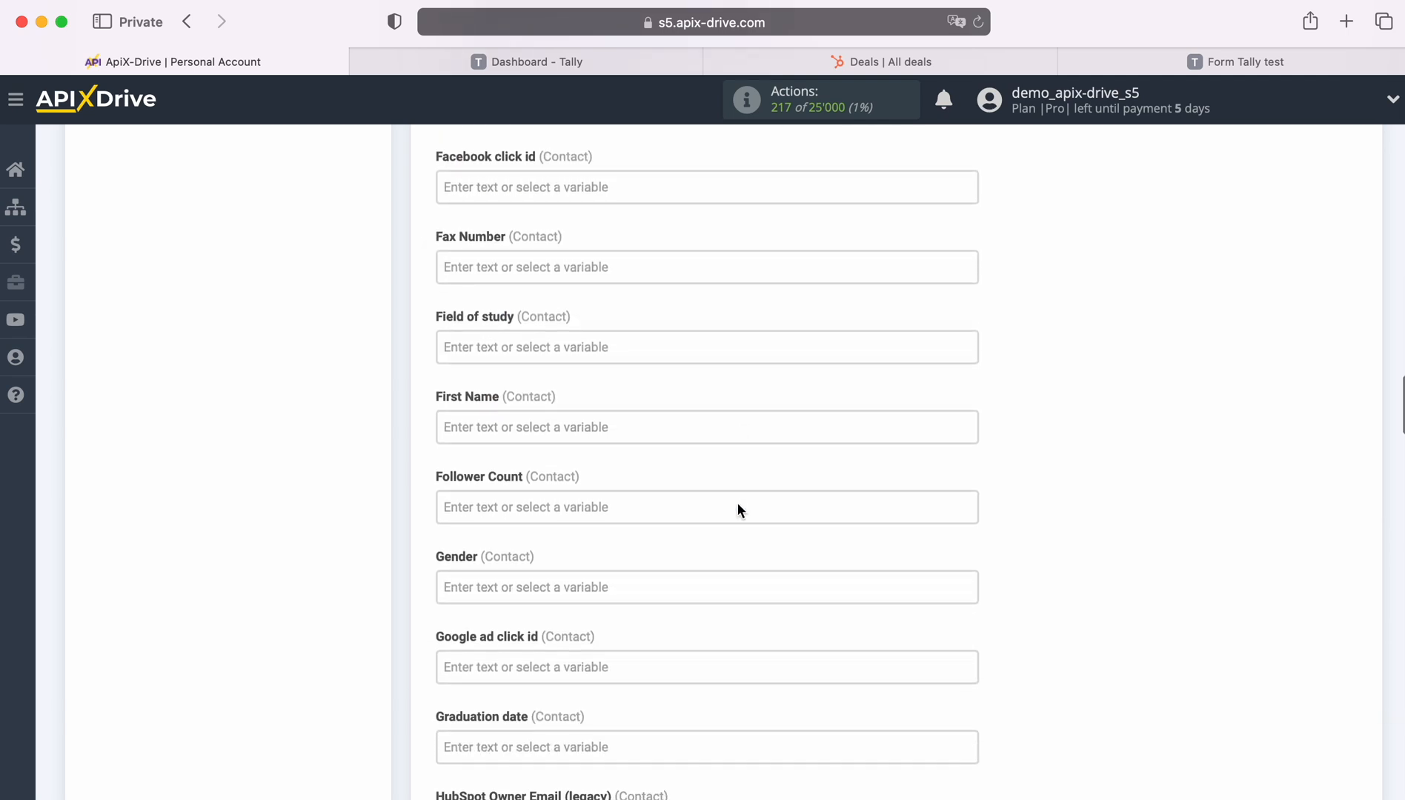
left_click(675, 433)
scroll(843, 519, "down", 4)
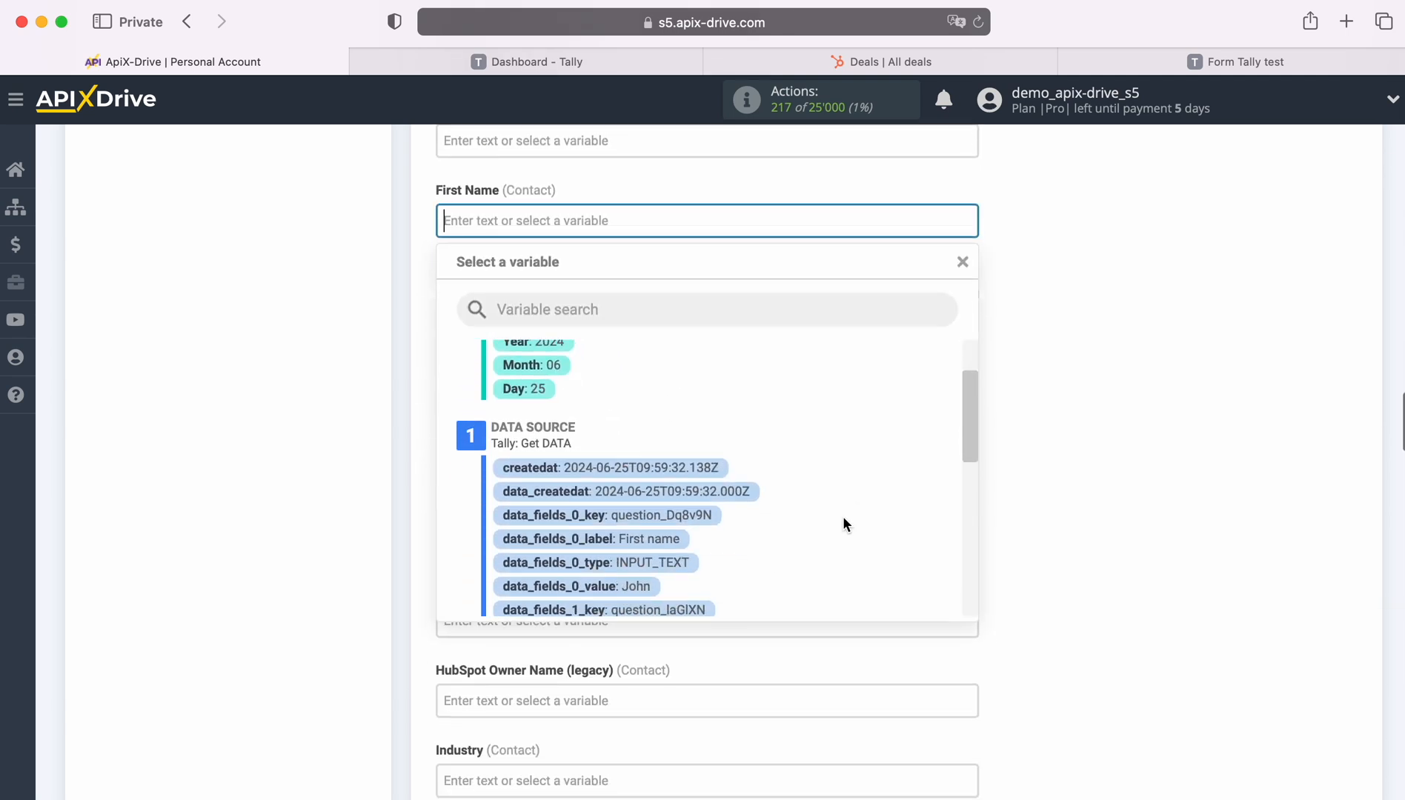
left_click(639, 508)
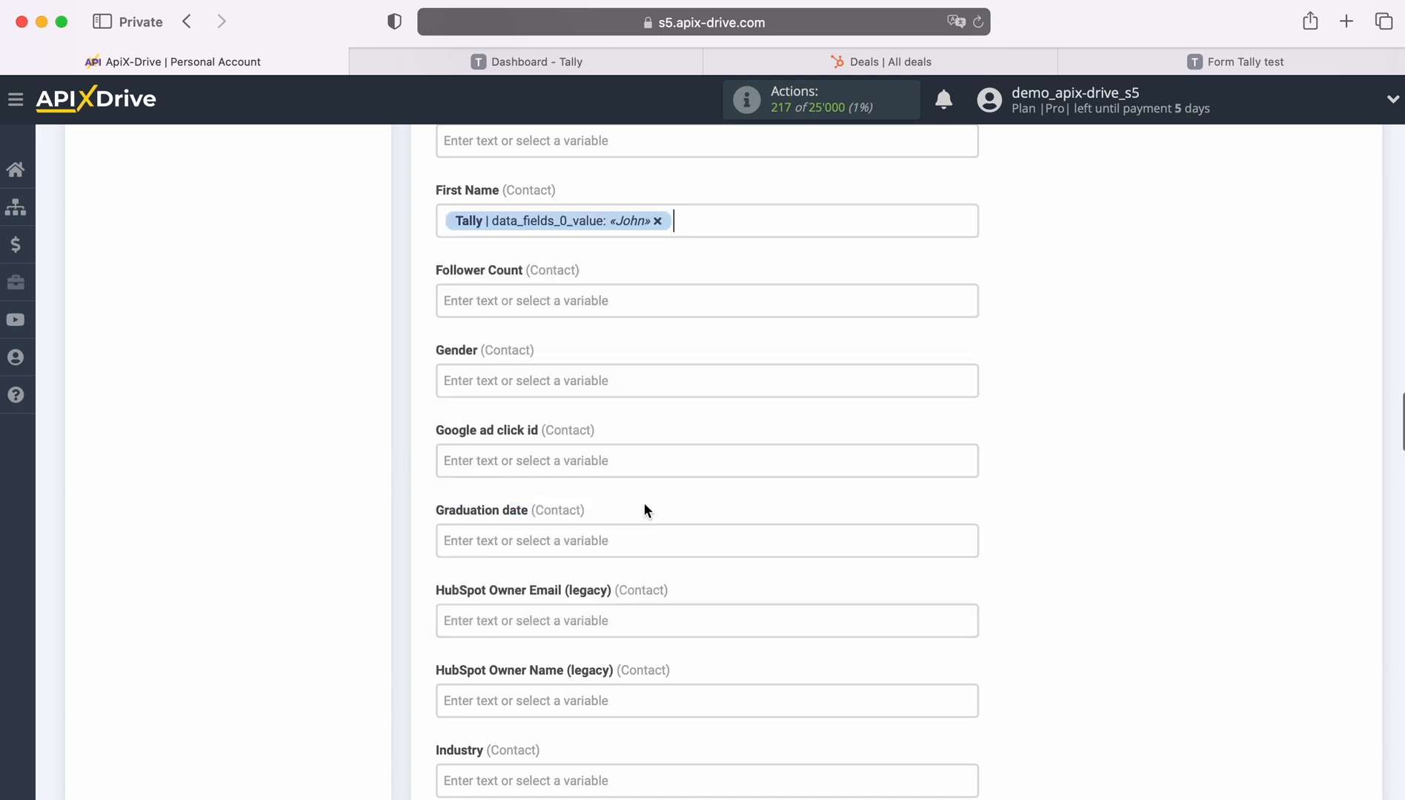
scroll(636, 495, "down", 3)
scroll(636, 494, "down", 5)
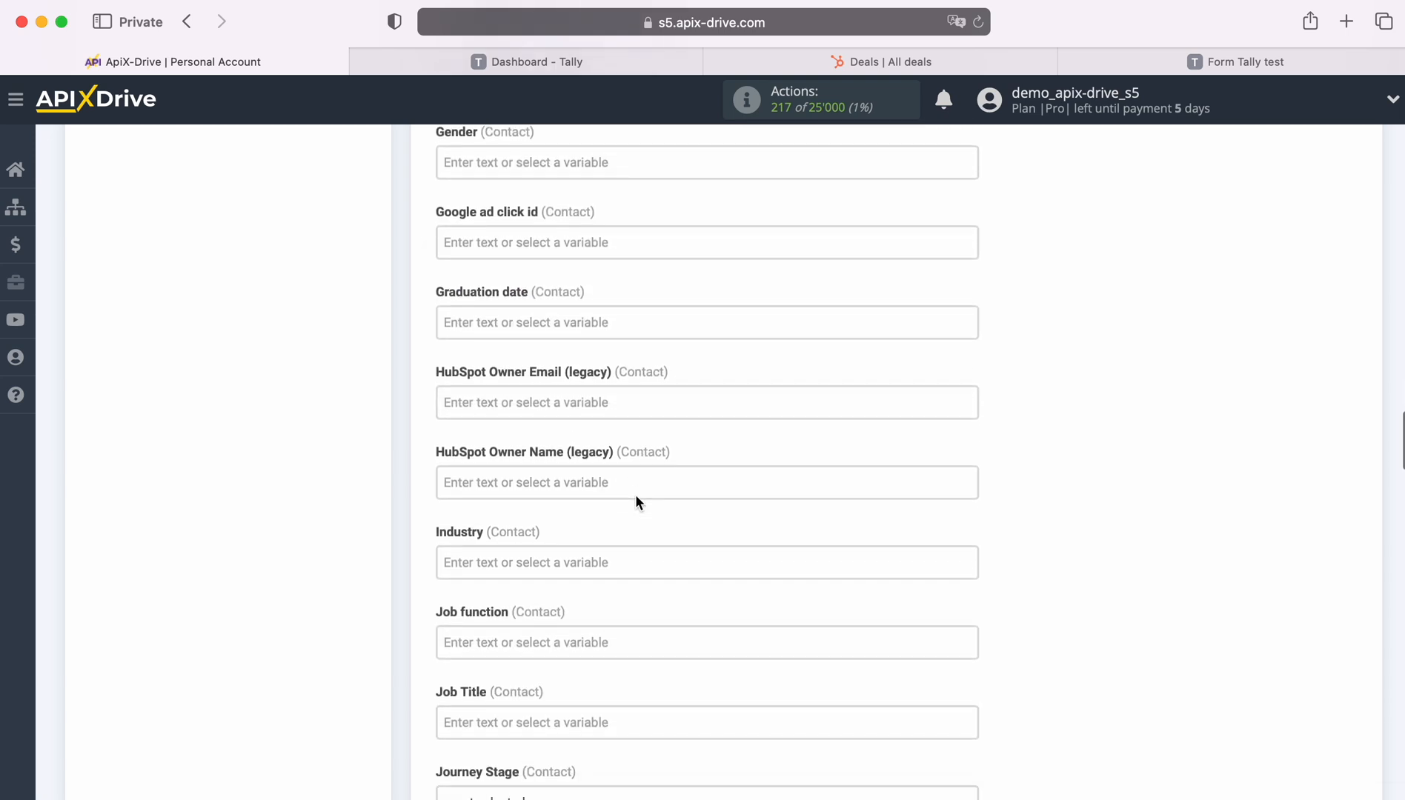
scroll(634, 494, "down", 3)
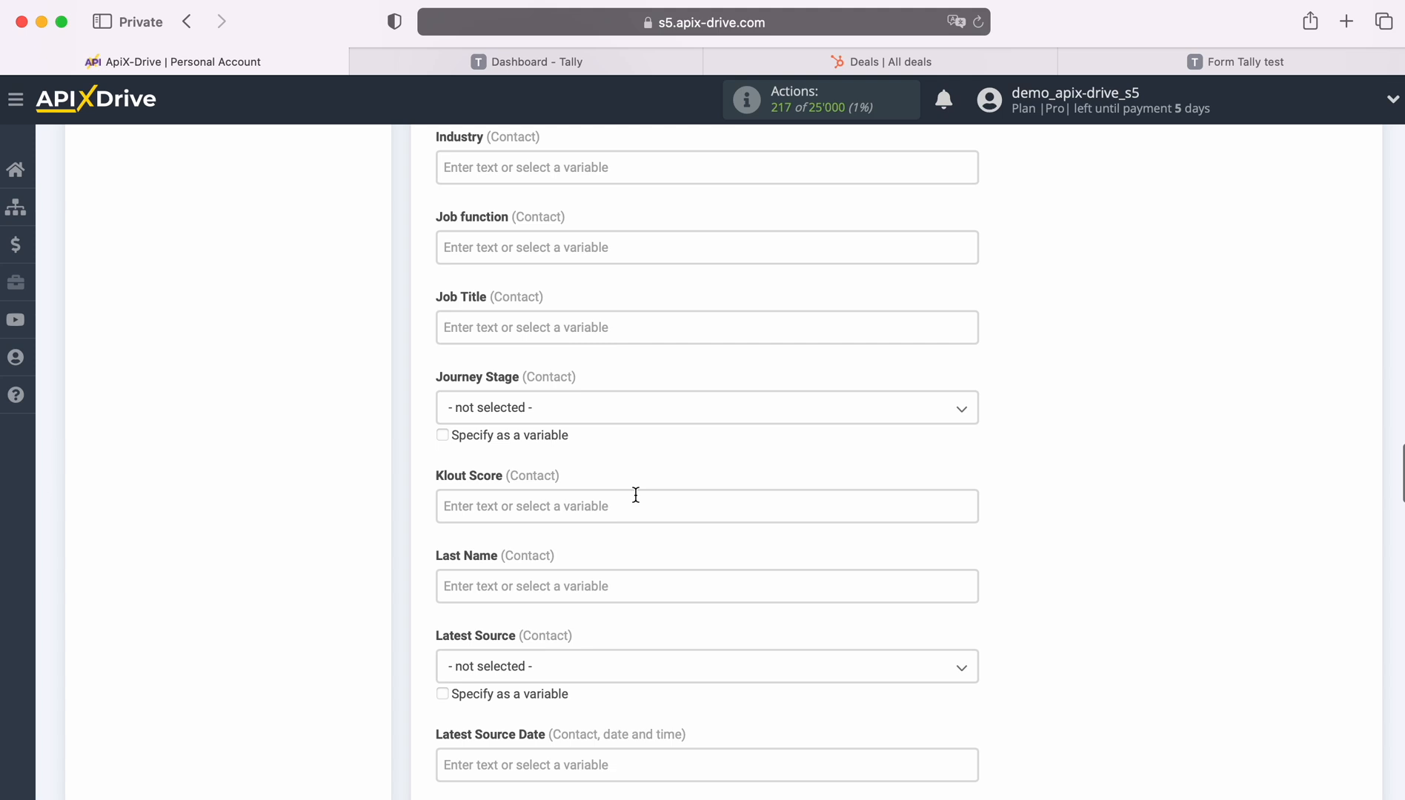
left_click(626, 492)
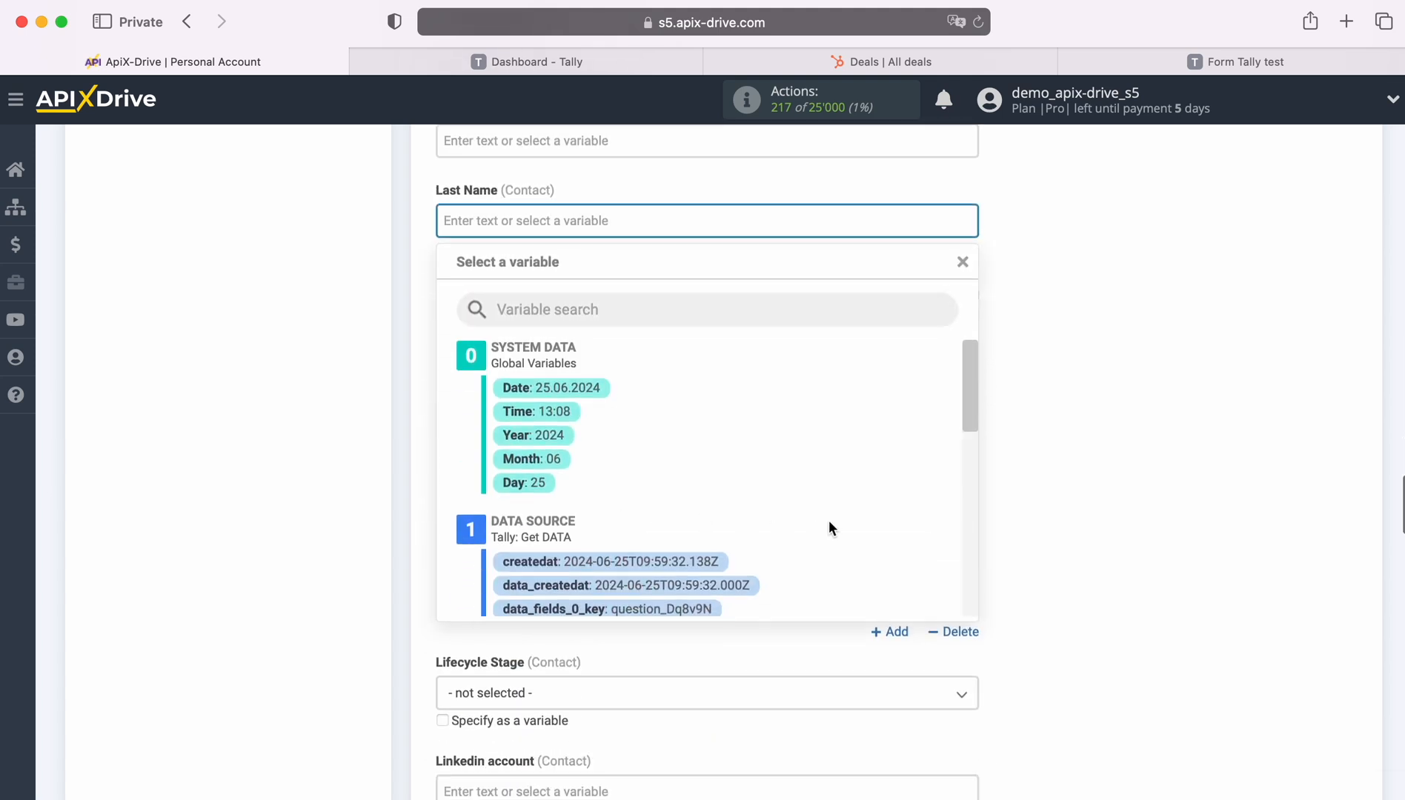
scroll(815, 515, "down", 5)
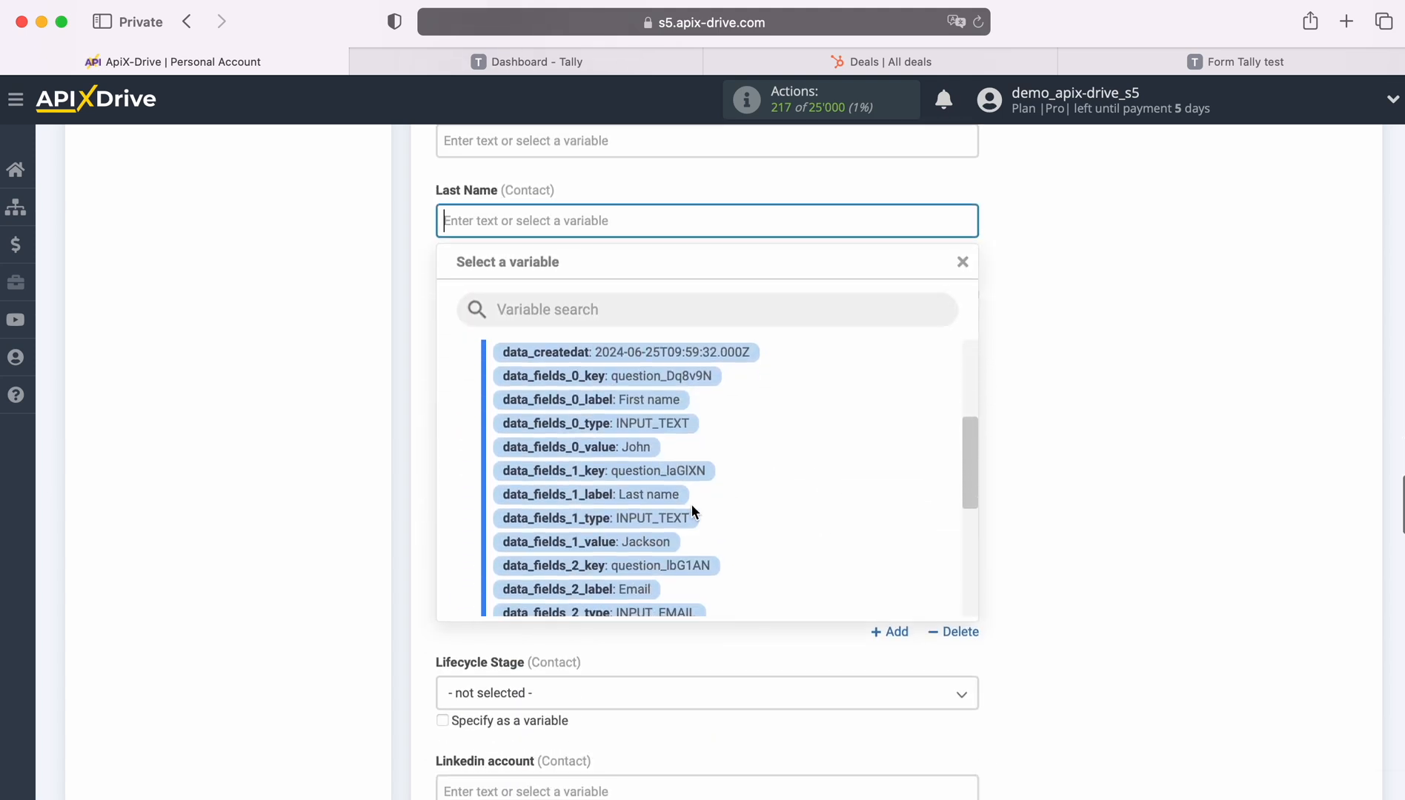
left_click(645, 540)
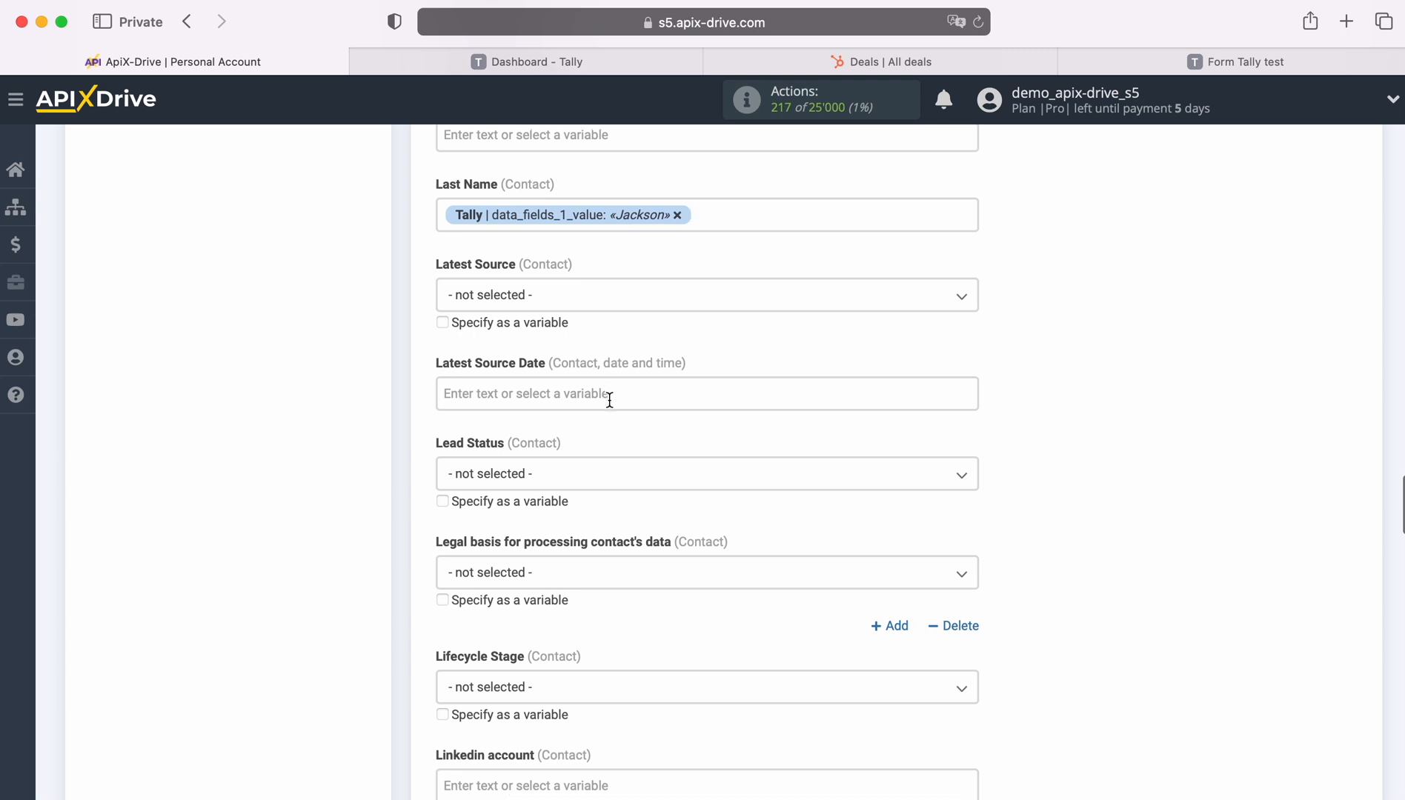
Set the contact's lead status to New.
scroll(609, 401, "down", 3)
left_click(587, 362)
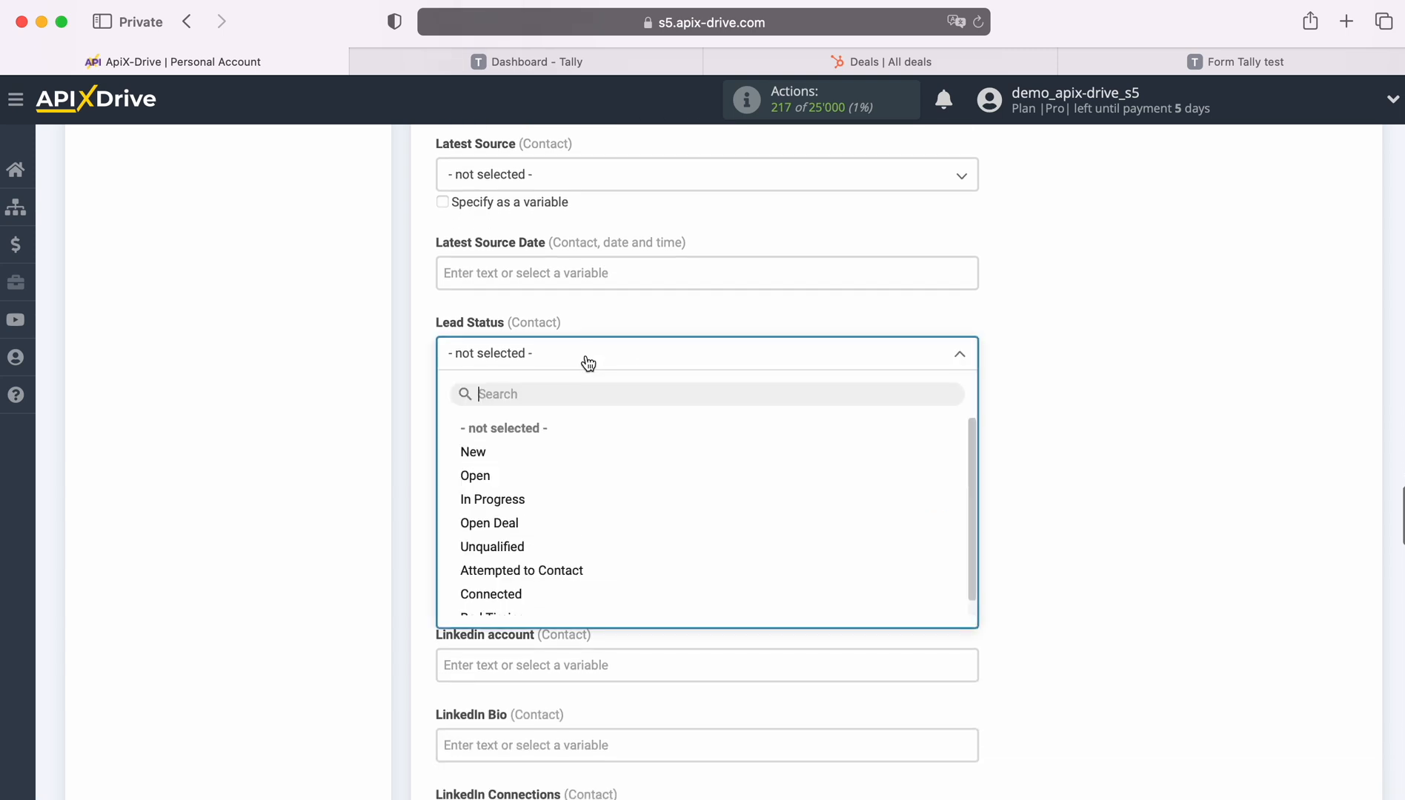
left_click(471, 454)
scroll(685, 430, "down", 6)
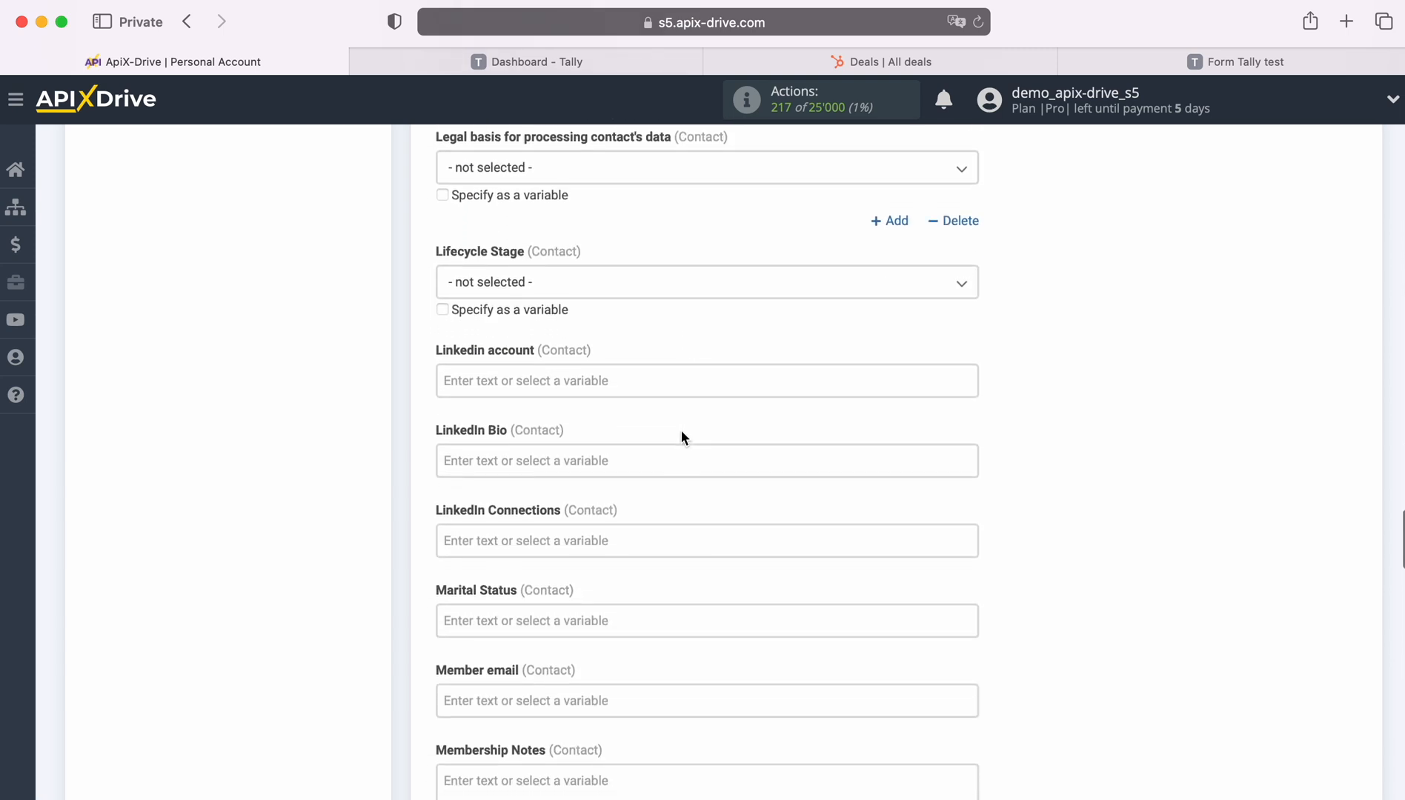
scroll(682, 436, "down", 12)
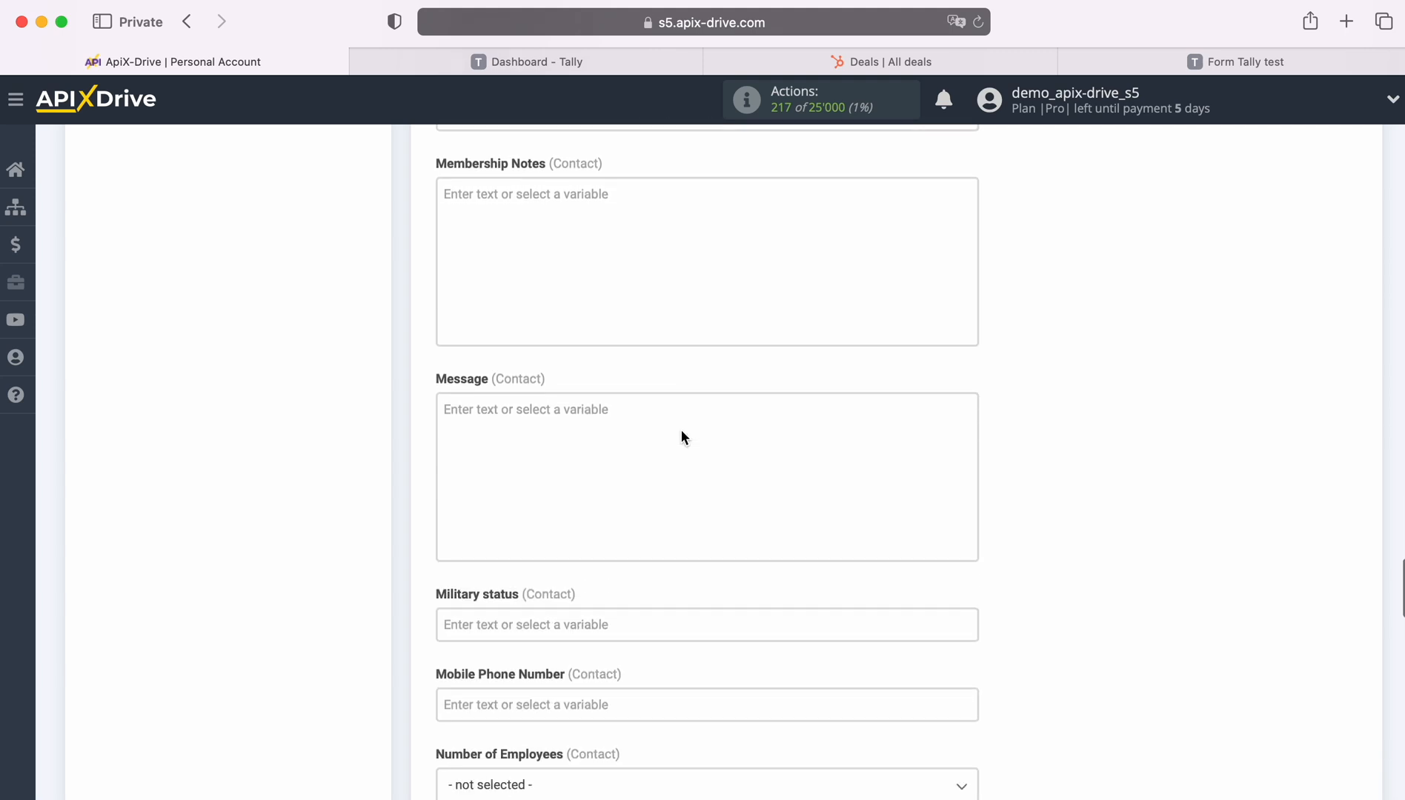
scroll(680, 430, "down", 5)
Map Mobile Phone Number and Phone Number to the Tally phone answer (data_fields_3_value).
left_click(622, 400)
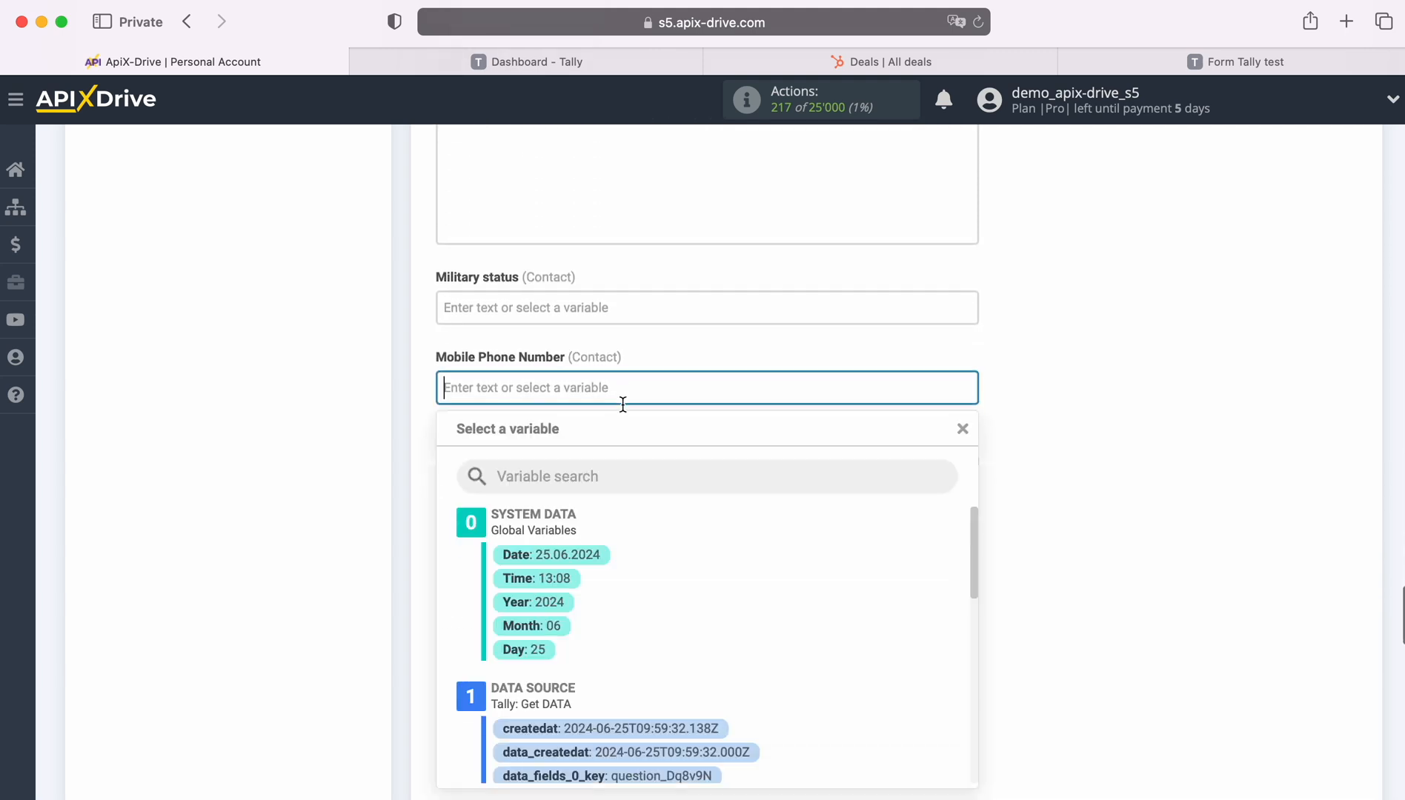
scroll(807, 534, "down", 6)
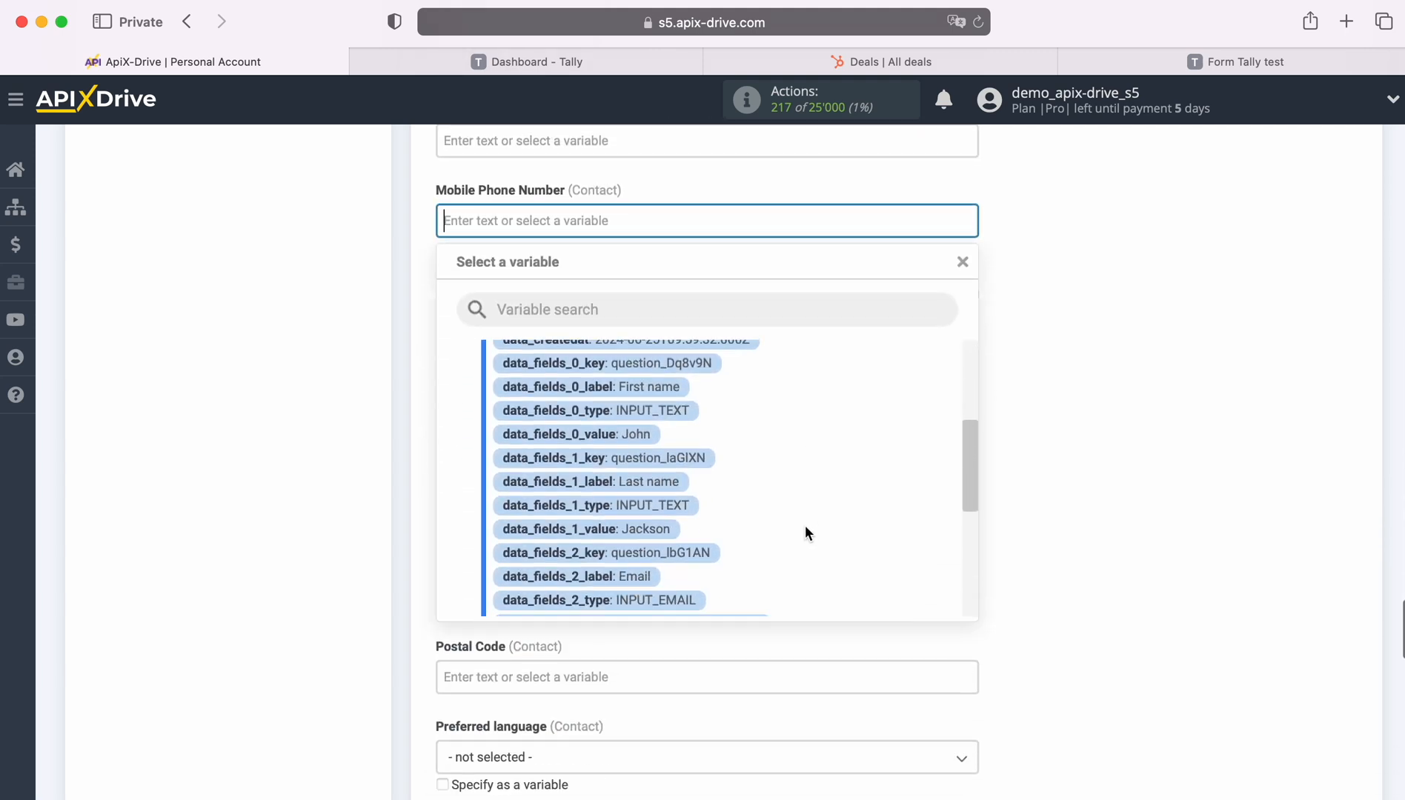
scroll(805, 526, "down", 5)
left_click(715, 546)
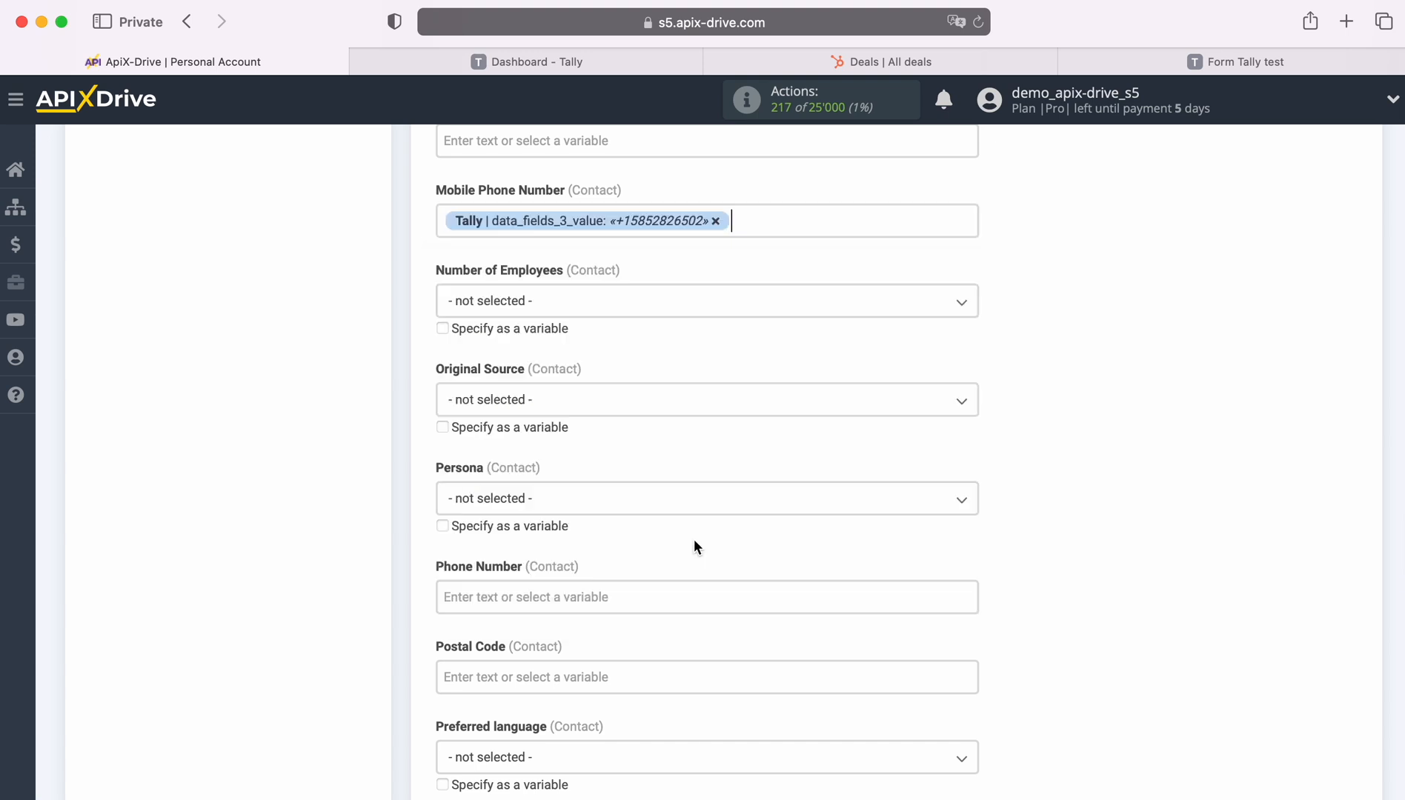
scroll(687, 535, "down", 3)
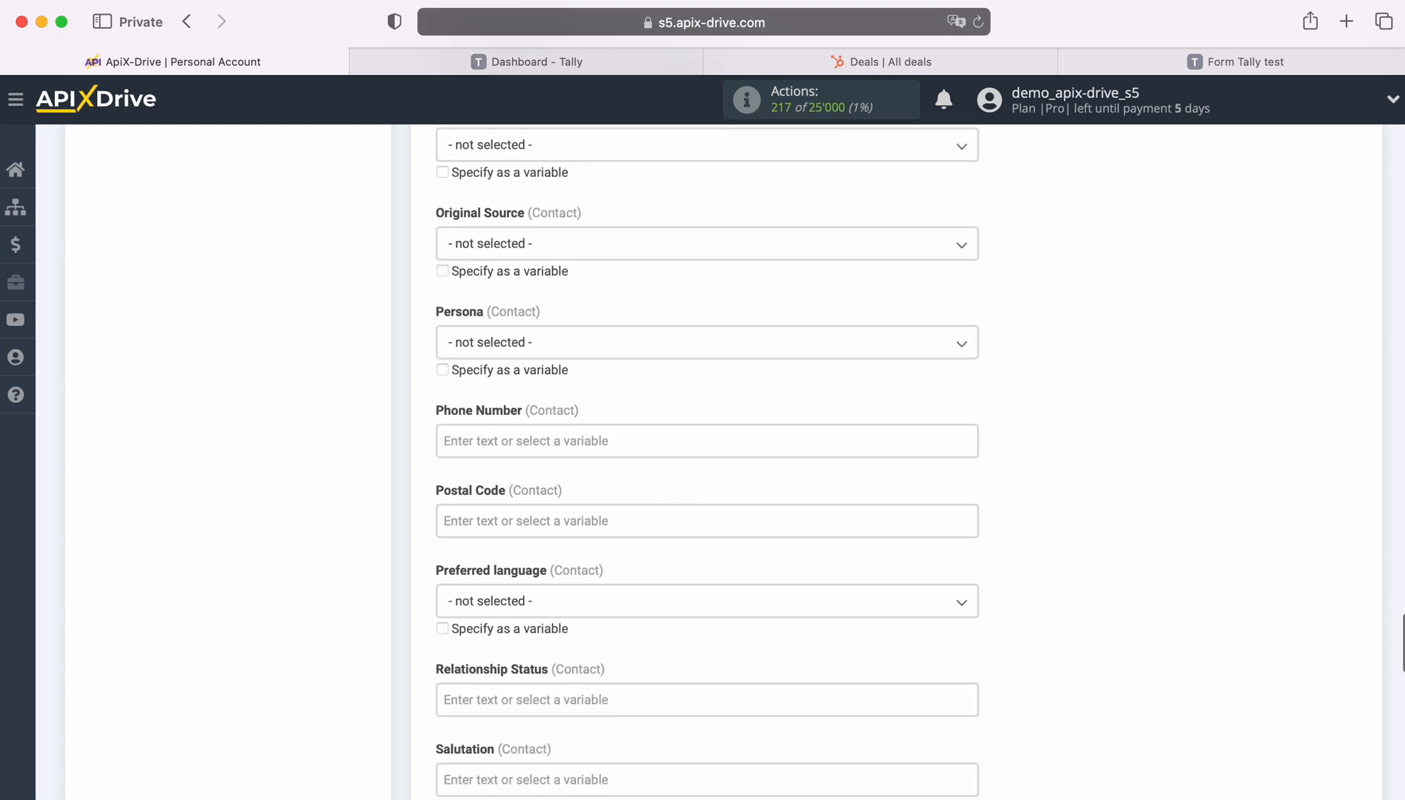
left_click(597, 442)
scroll(790, 522, "down", 8)
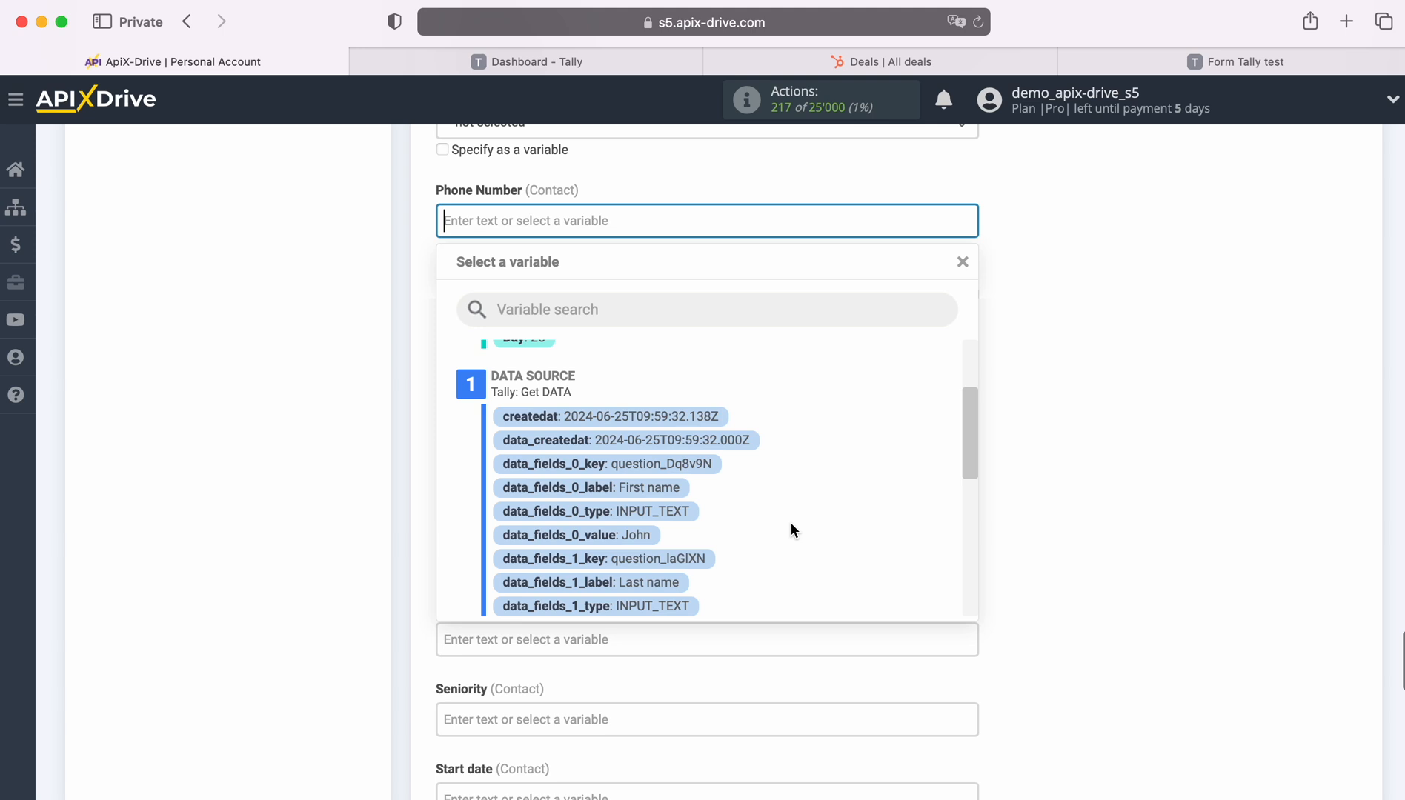
scroll(791, 524, "down", 5)
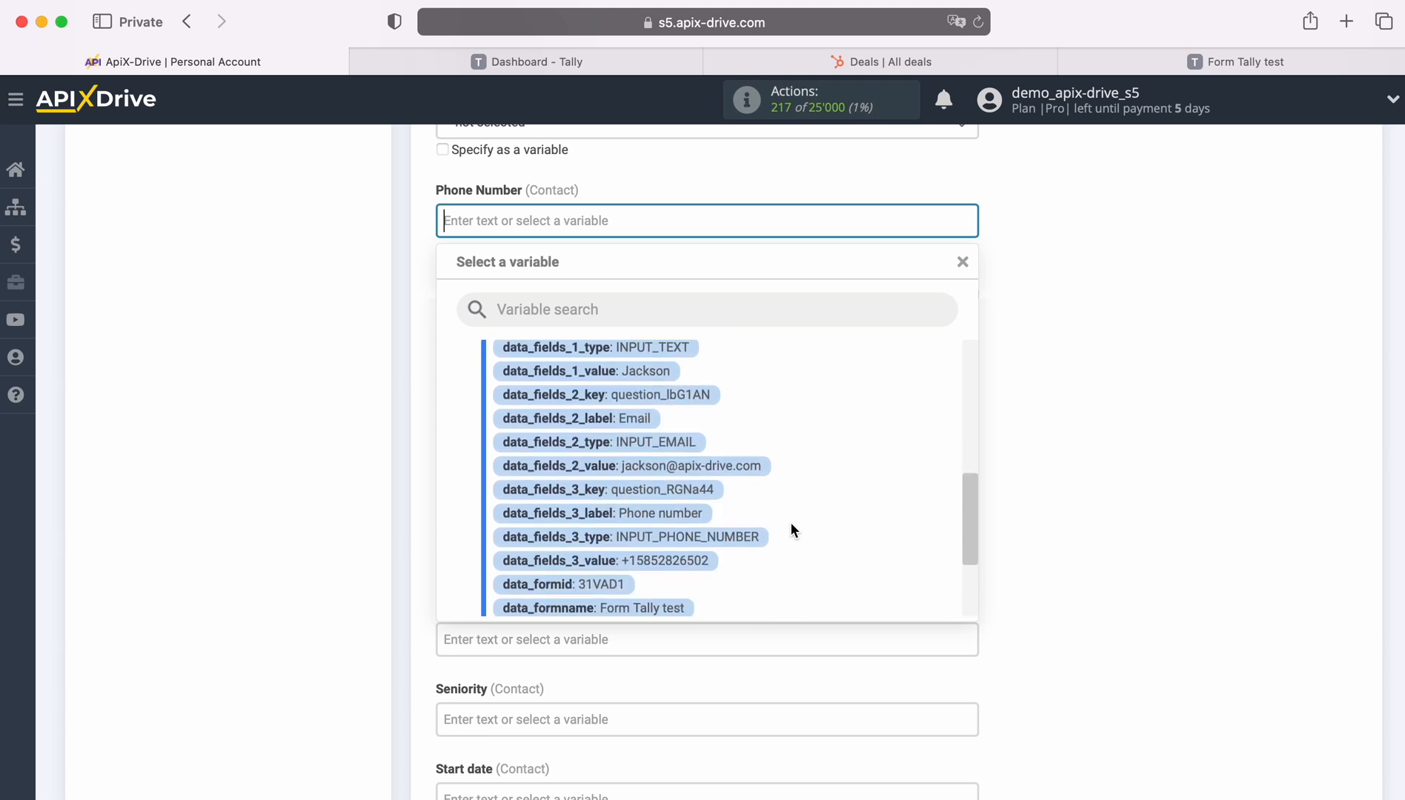
left_click(682, 543)
scroll(705, 516, "down", 3)
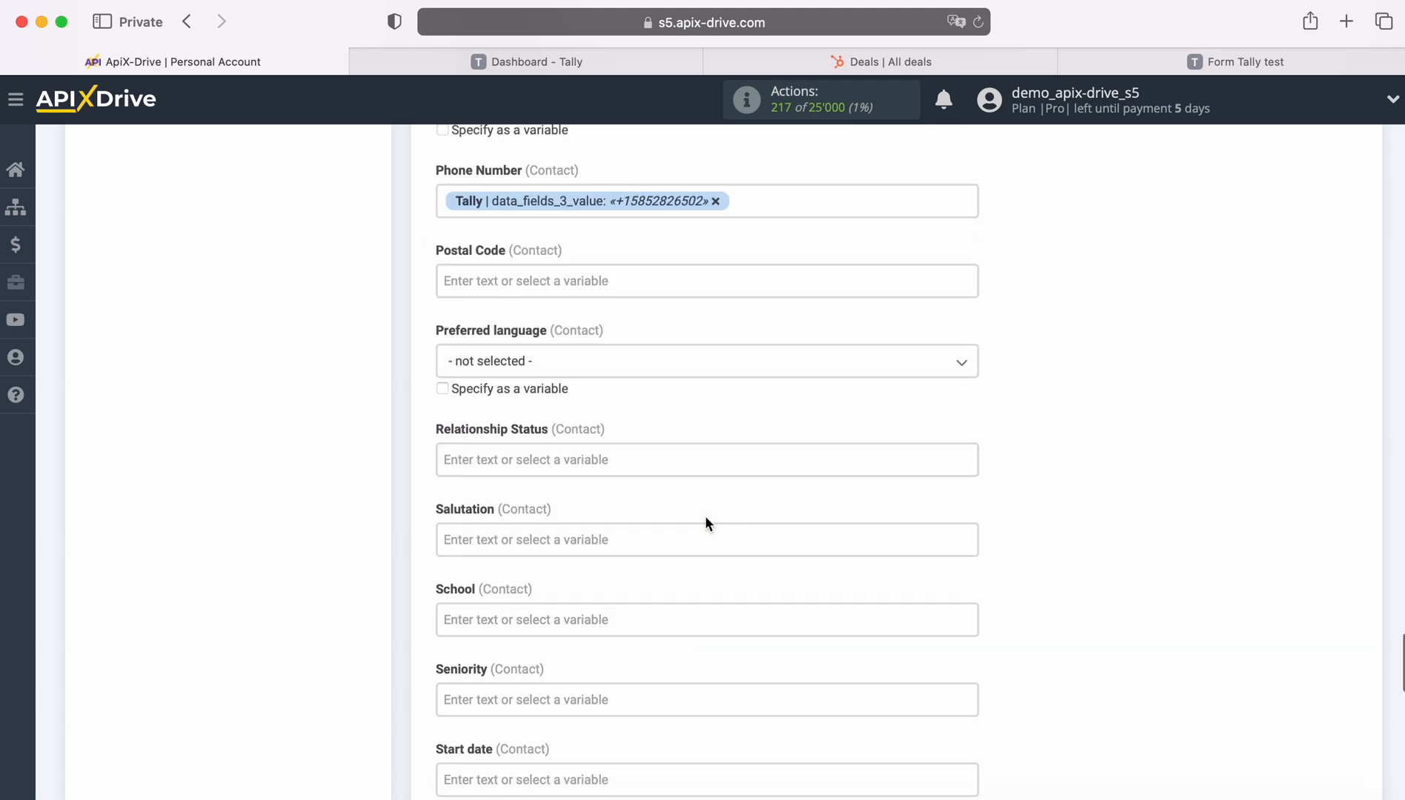
scroll(707, 517, "down", 5)
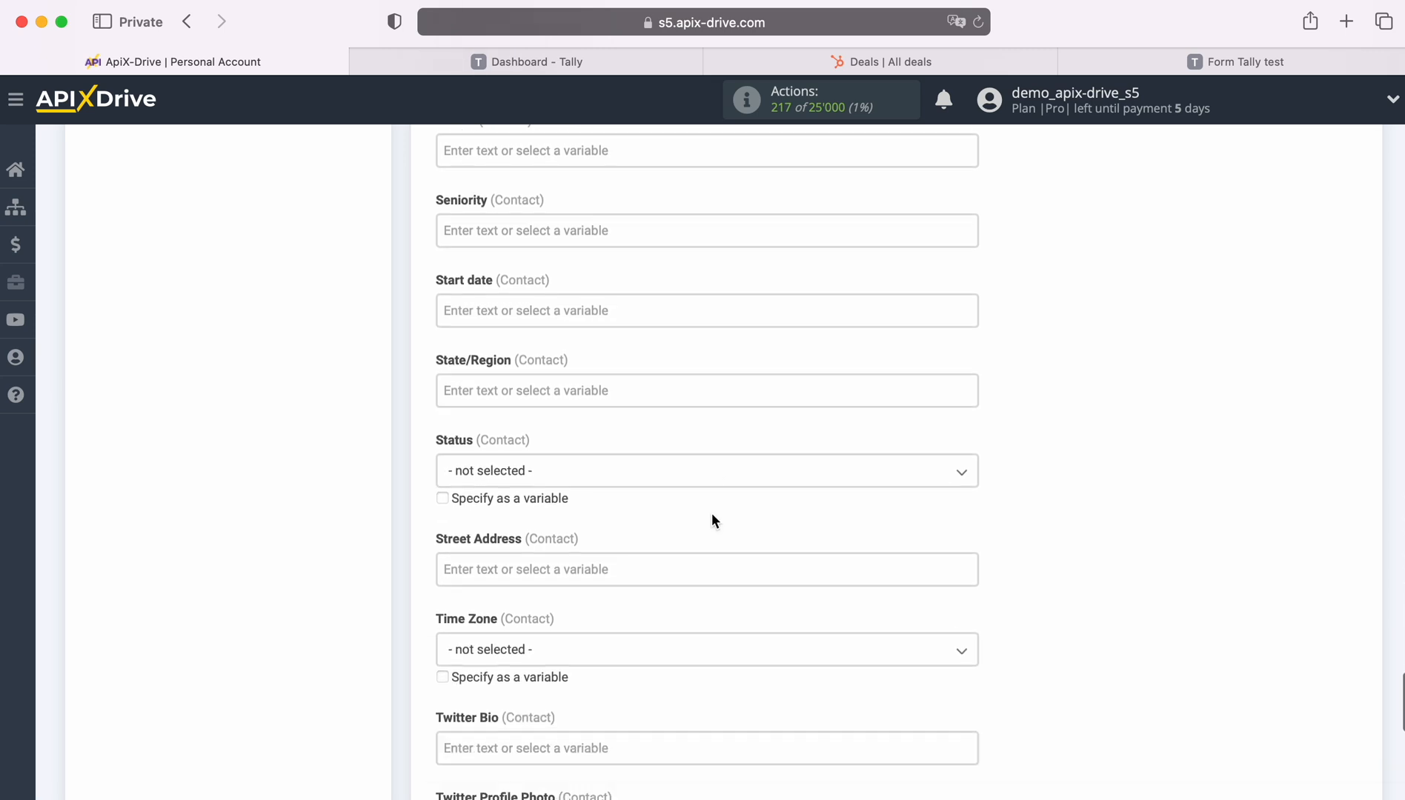
Set the contact Status to Active.
left_click(636, 437)
left_click(492, 527)
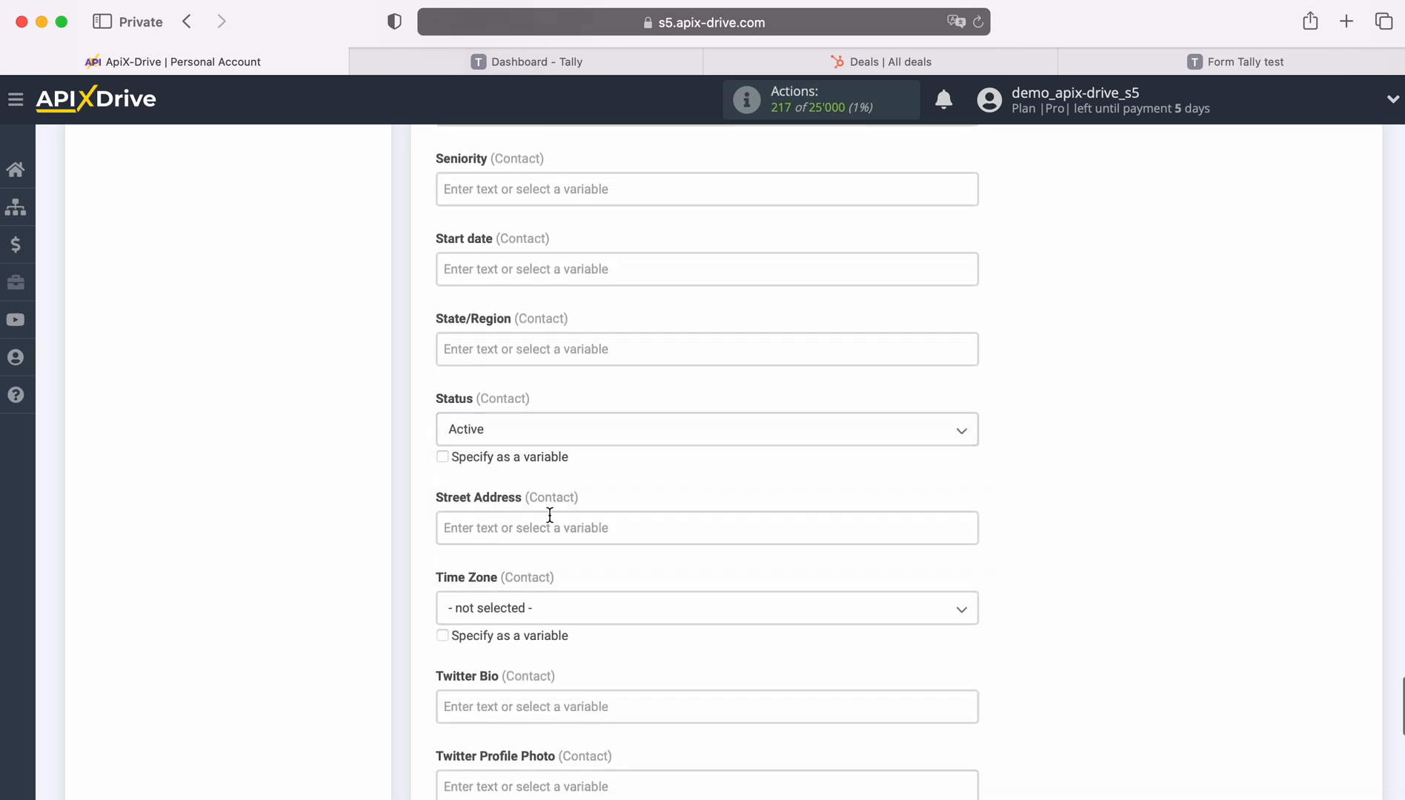
scroll(698, 491, "down", 7)
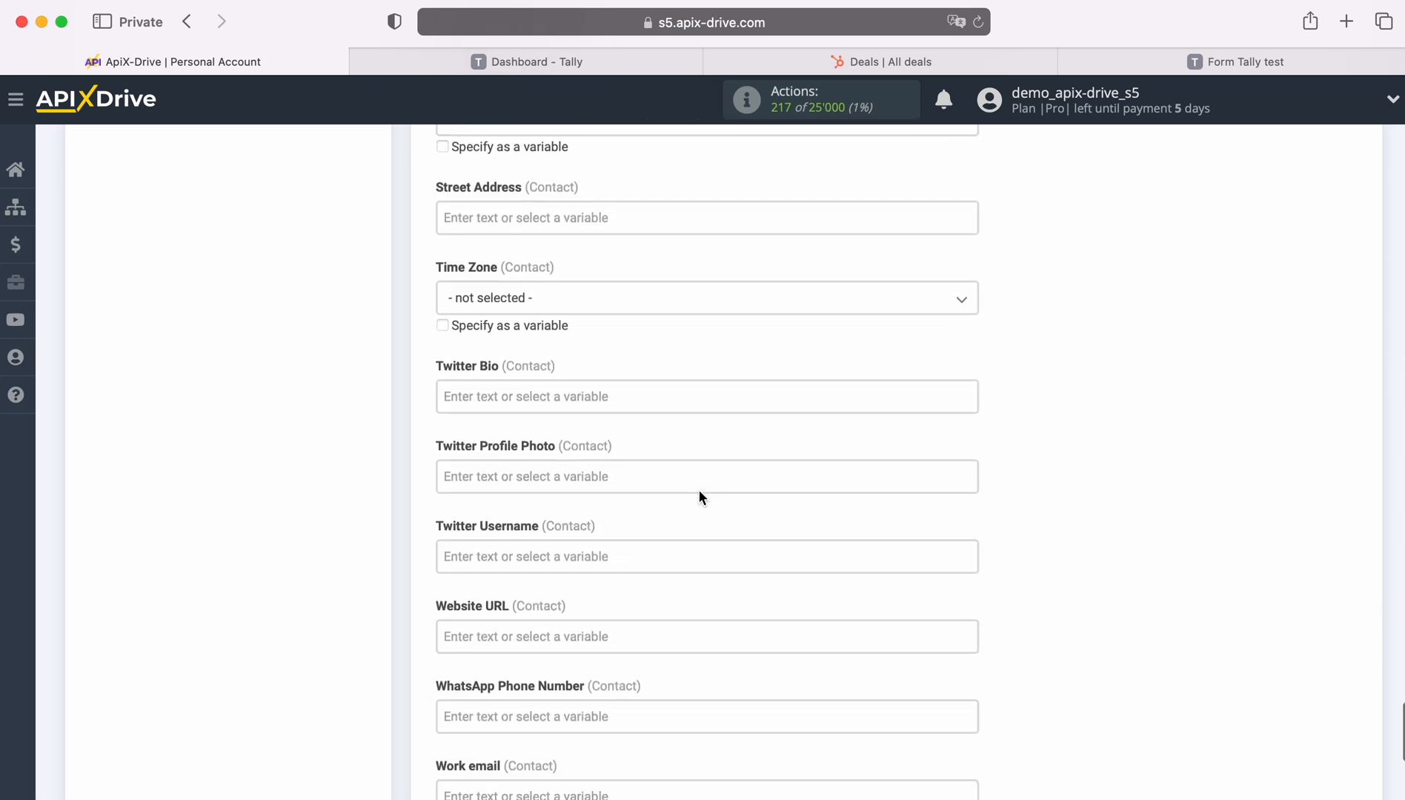
scroll(700, 490, "down", 1)
Map Work email to the Tally email answer (data_fields_2_value).
left_click(627, 577)
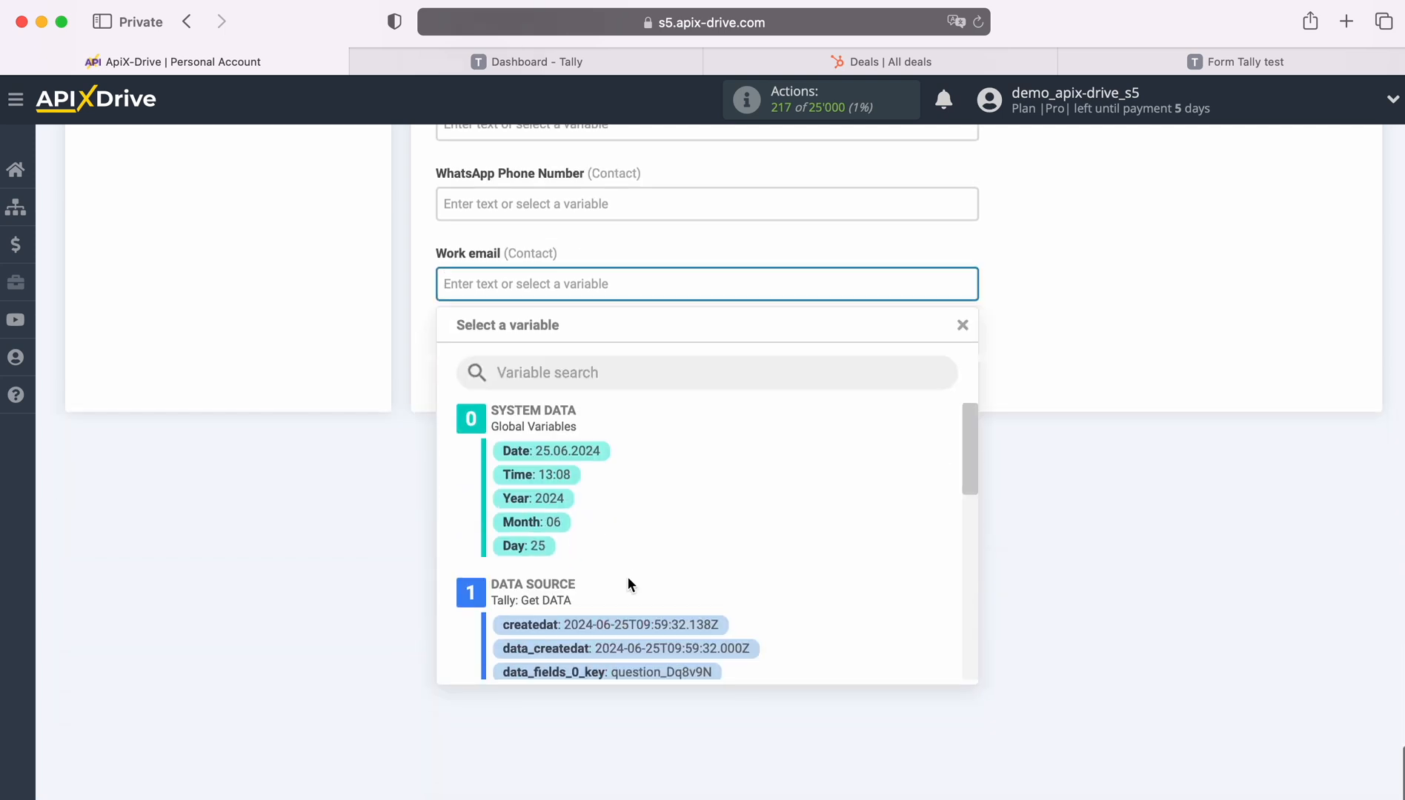
scroll(781, 558, "down", 1)
scroll(782, 560, "down", 5)
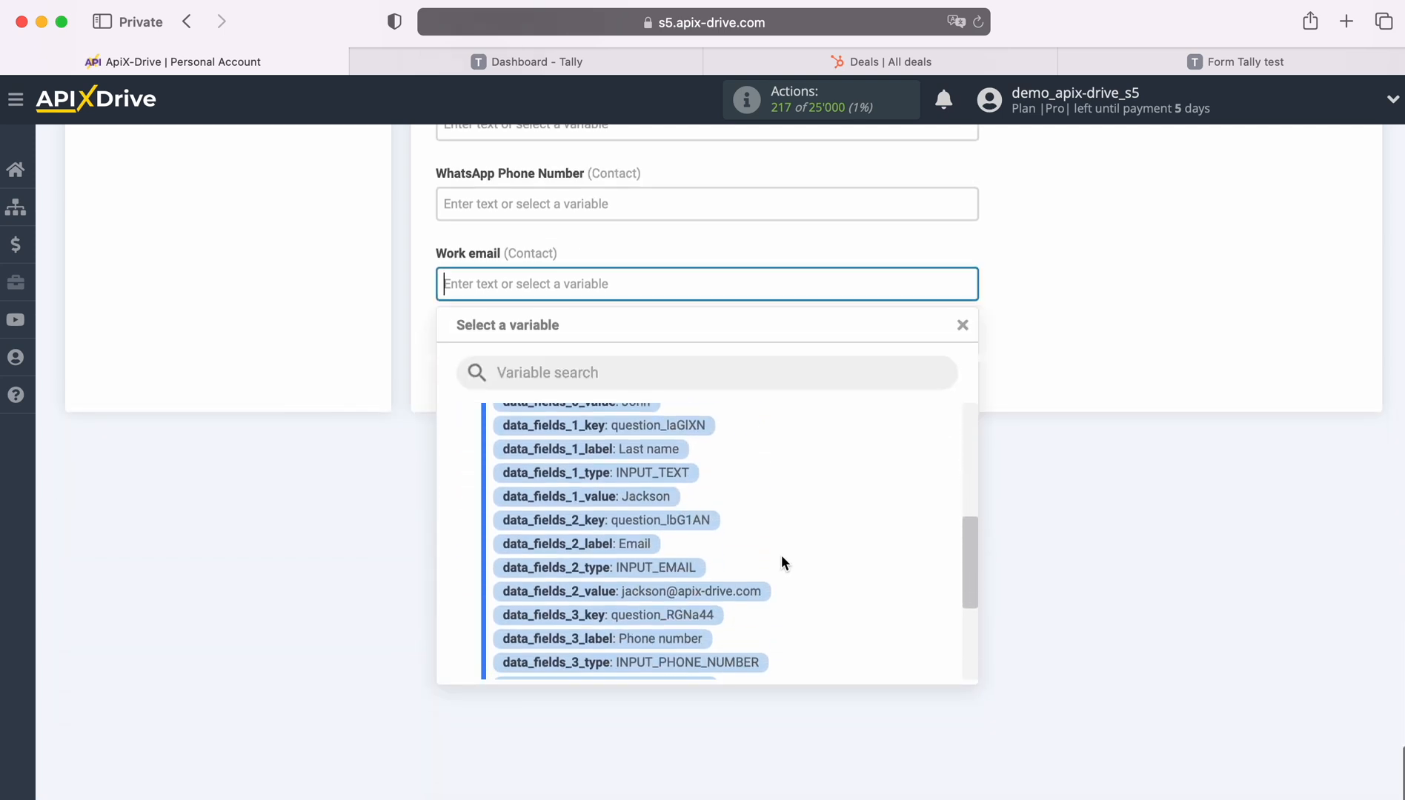
left_click(731, 568)
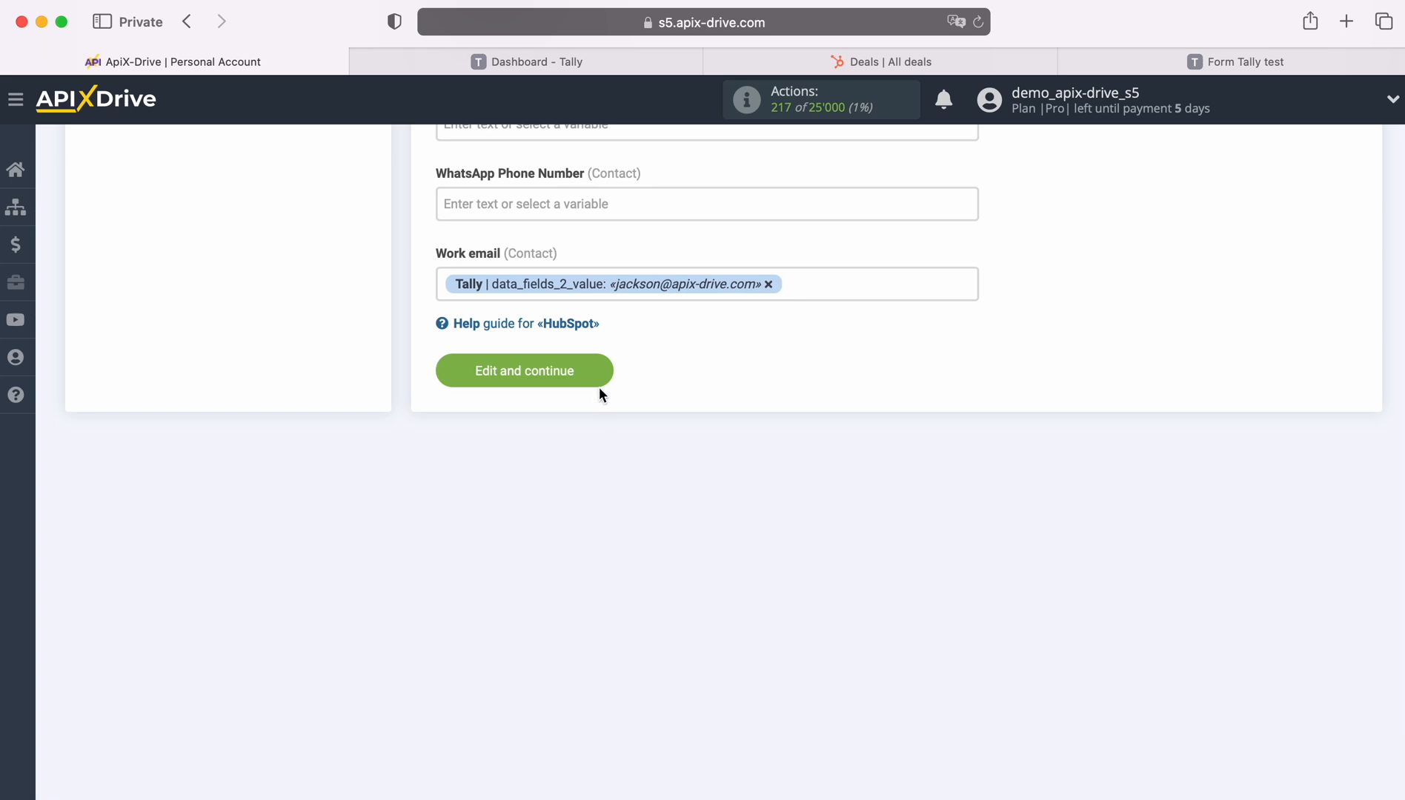
Save the HubSpot deal field mapping, review the sample deal and contact data, and send it as test data to HubSpot.
left_click(600, 364)
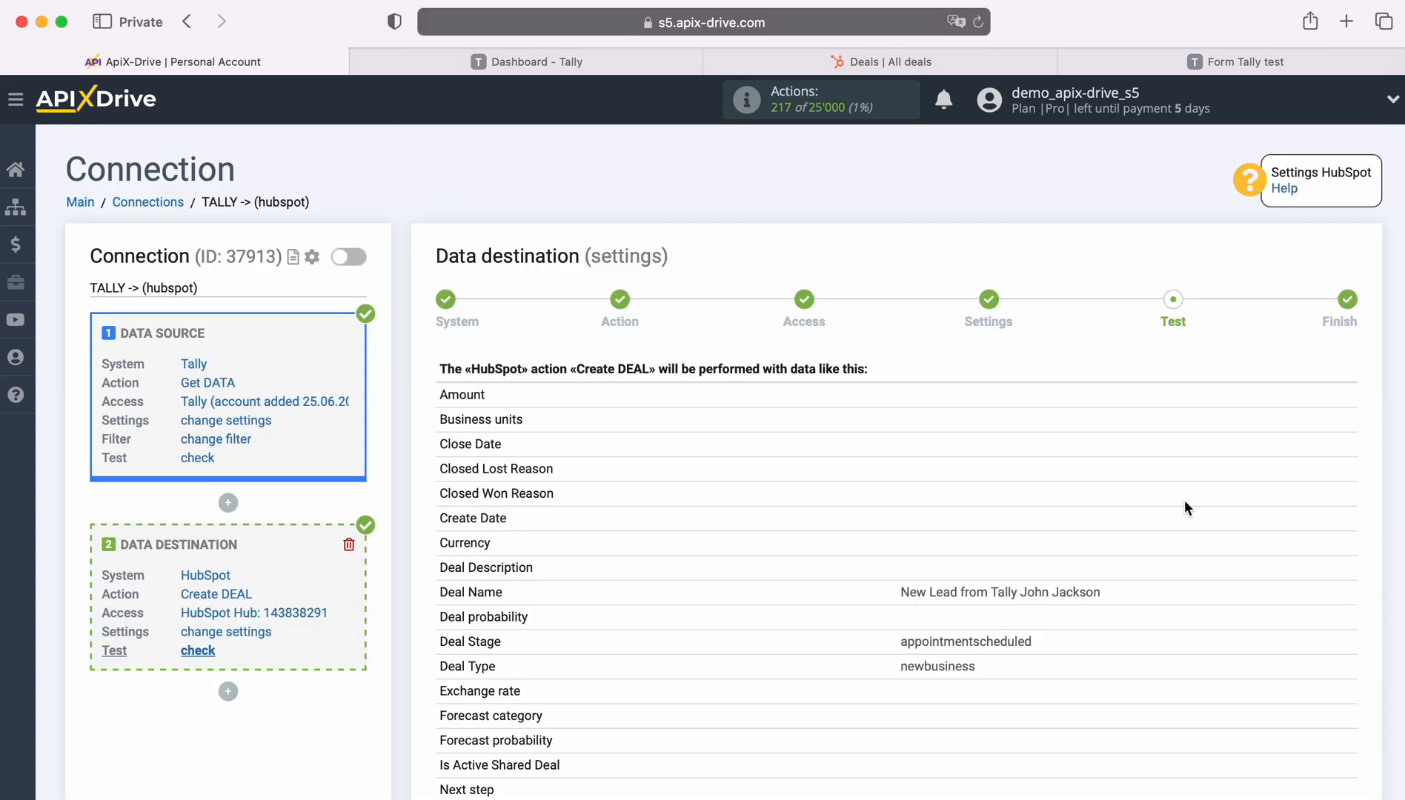
scroll(1228, 500, "down", 3)
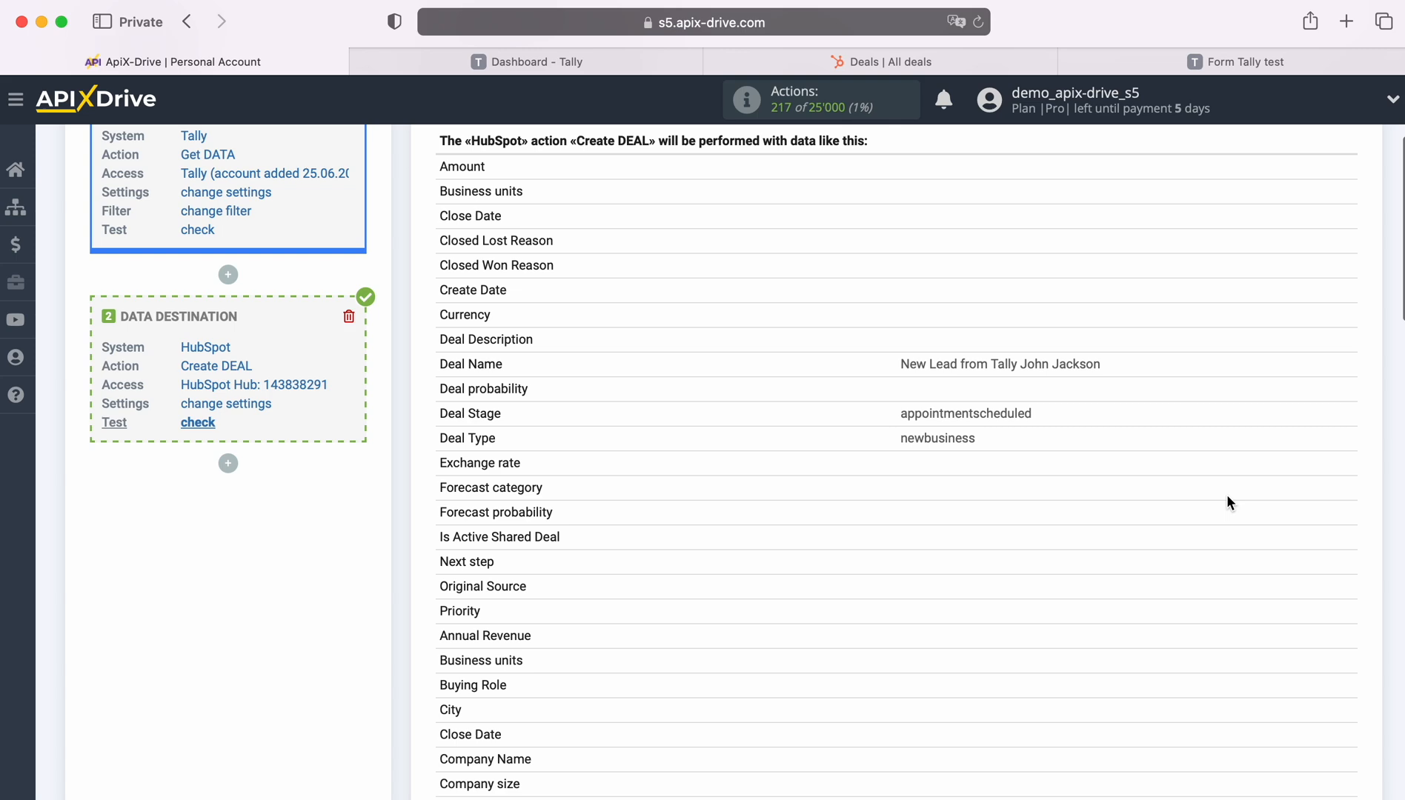
scroll(1227, 495, "down", 2)
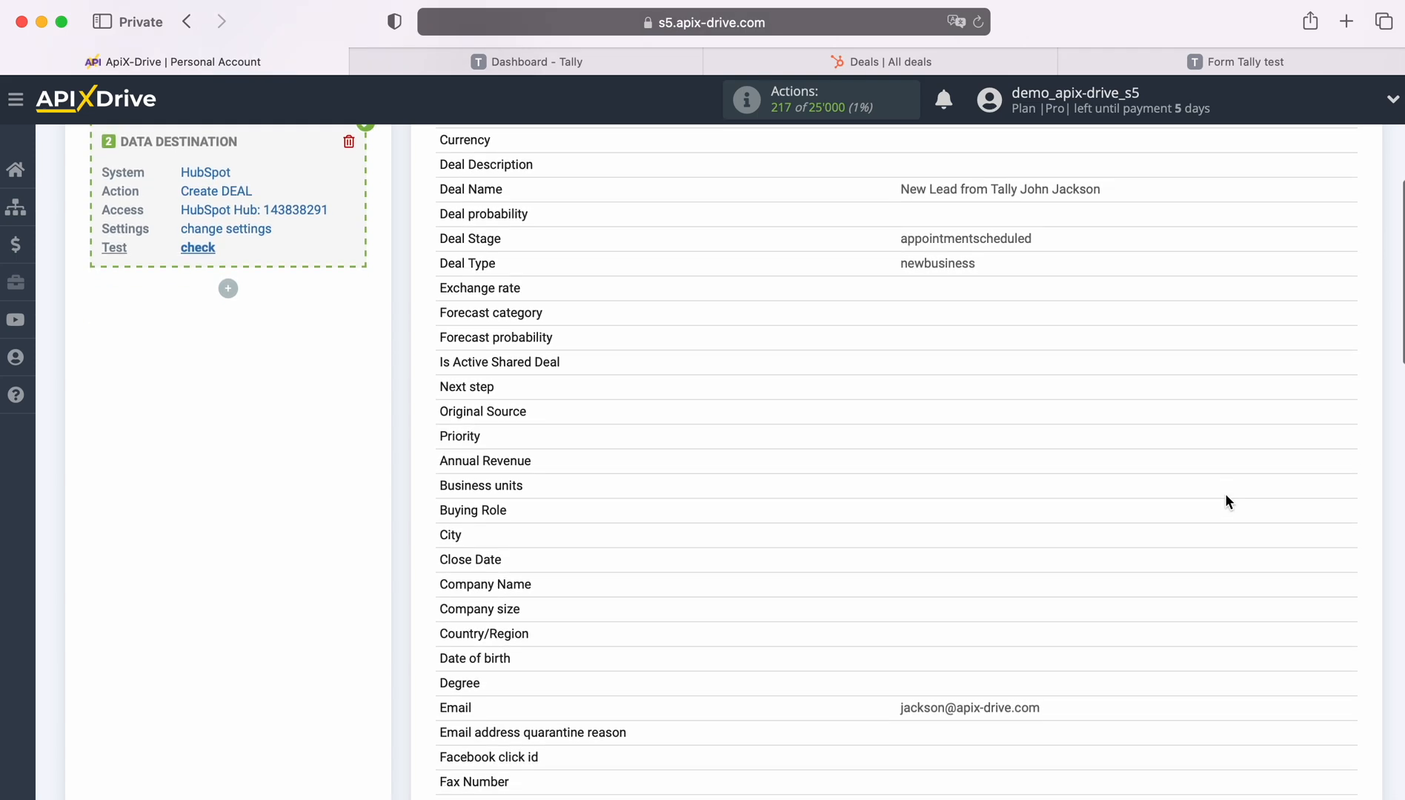
scroll(1225, 495, "down", 4)
scroll(1225, 494, "down", 3)
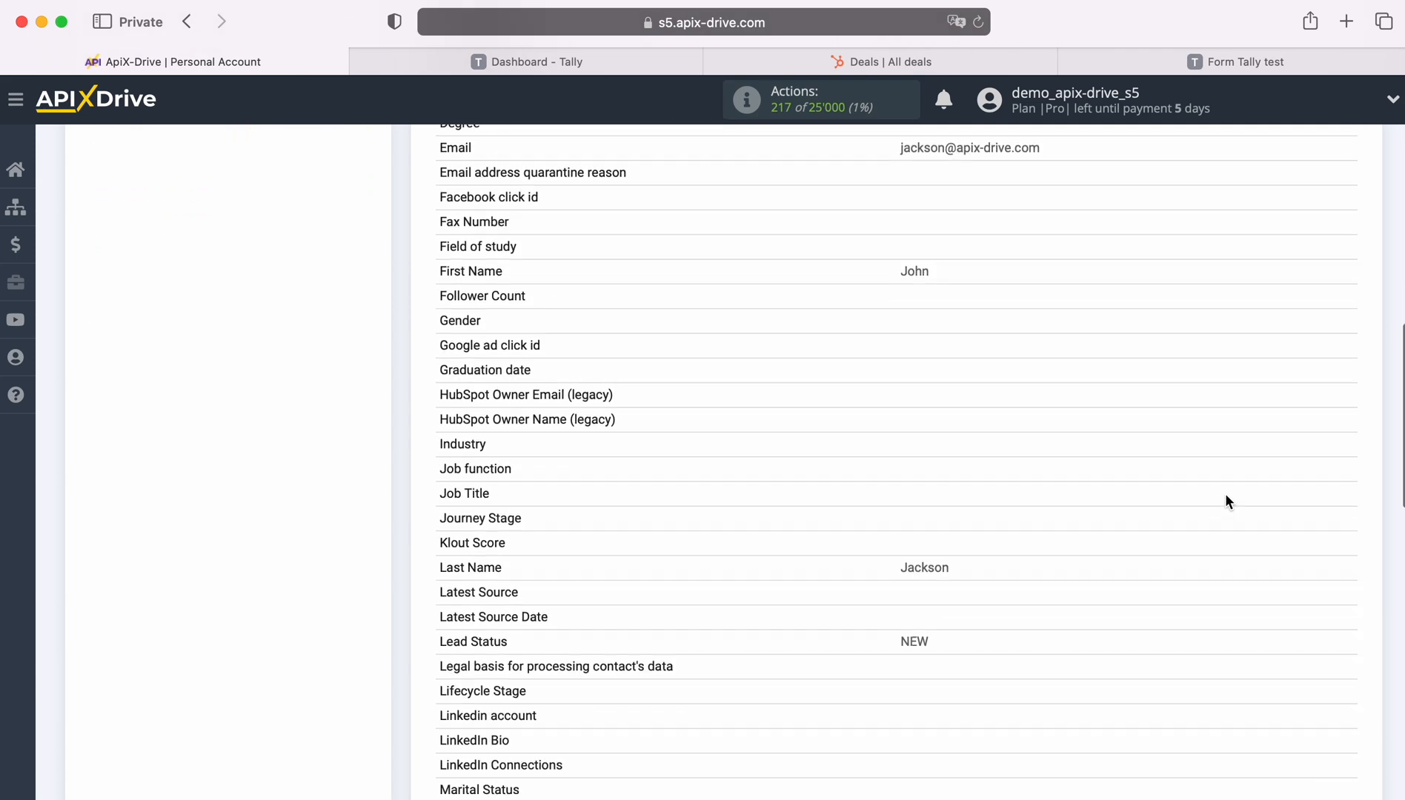
scroll(1225, 494, "down", 5)
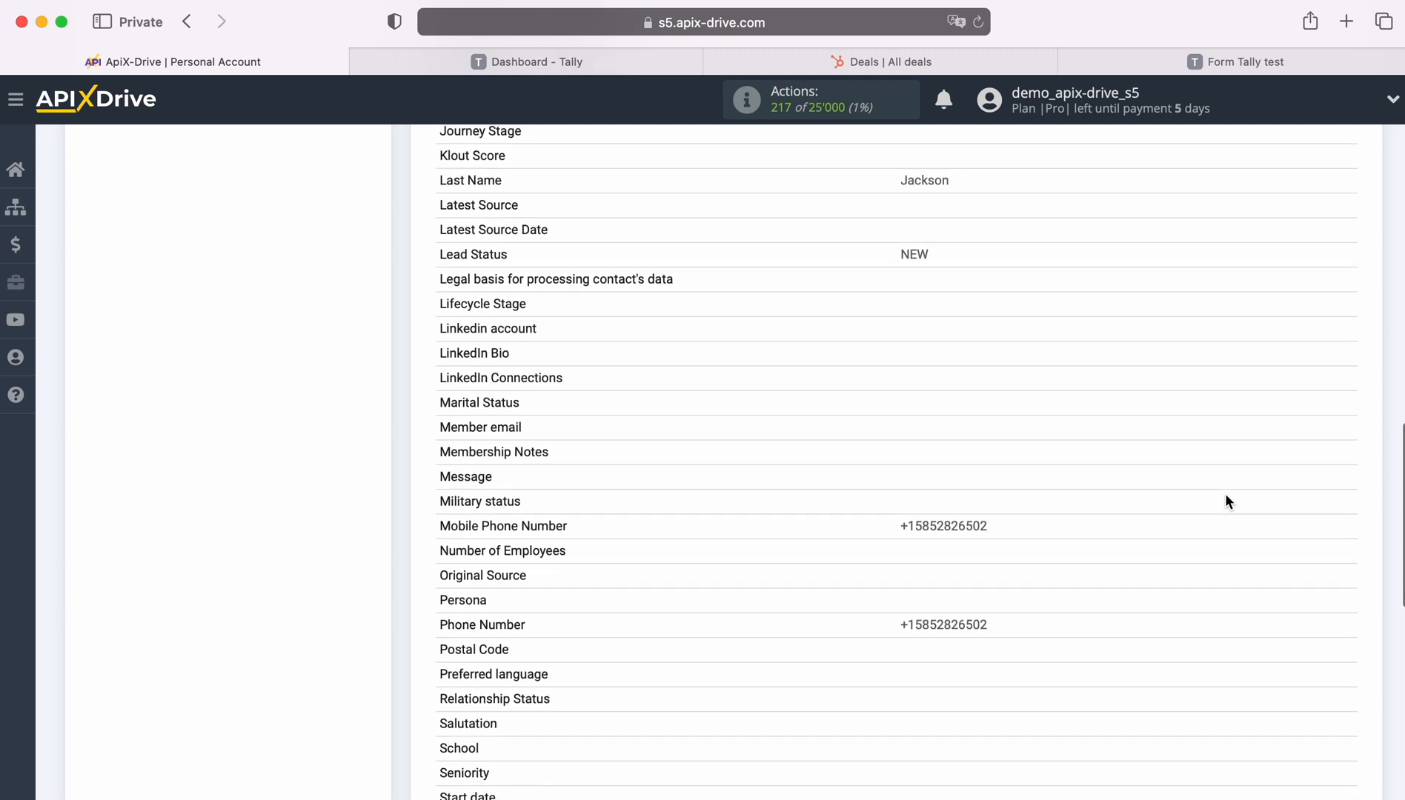
scroll(1225, 494, "down", 7)
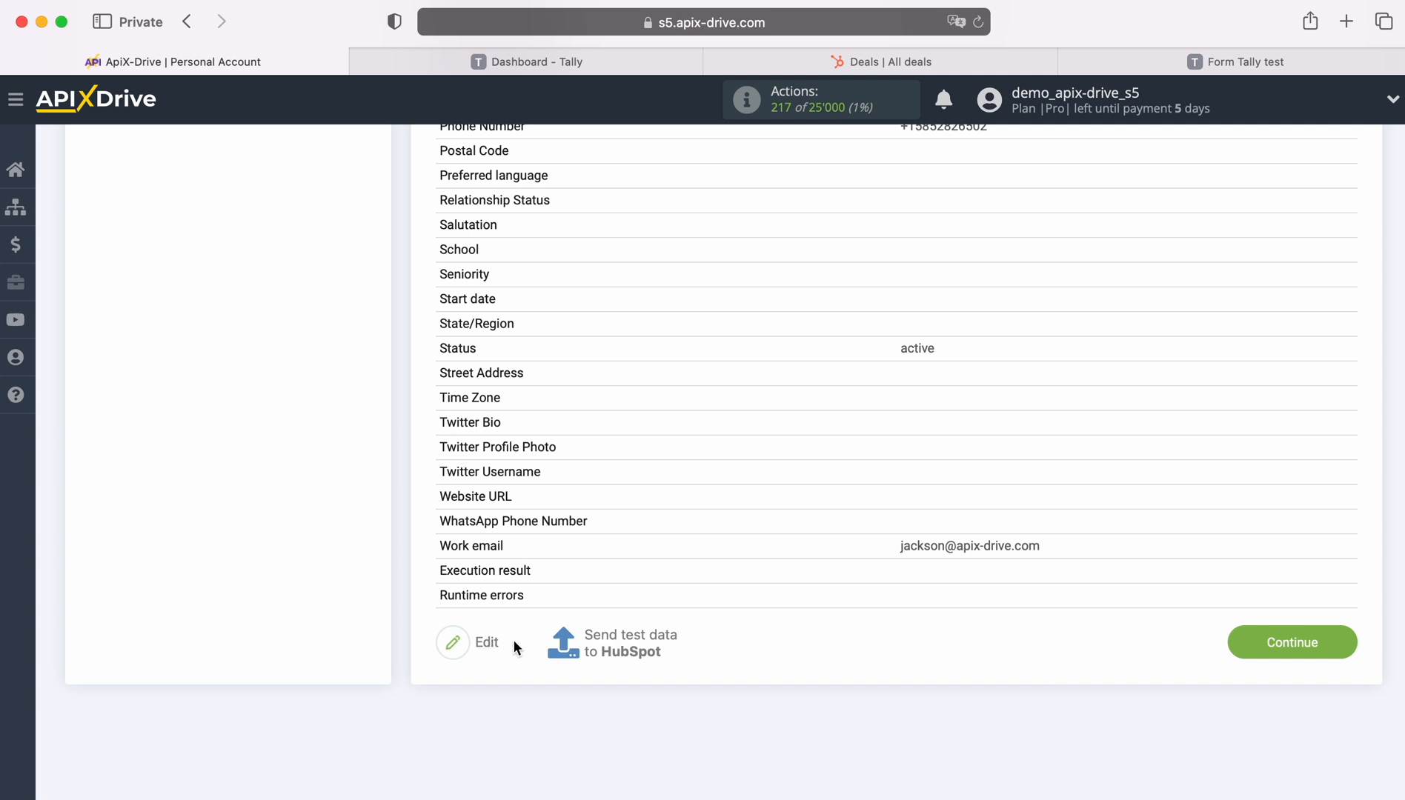
left_click(629, 642)
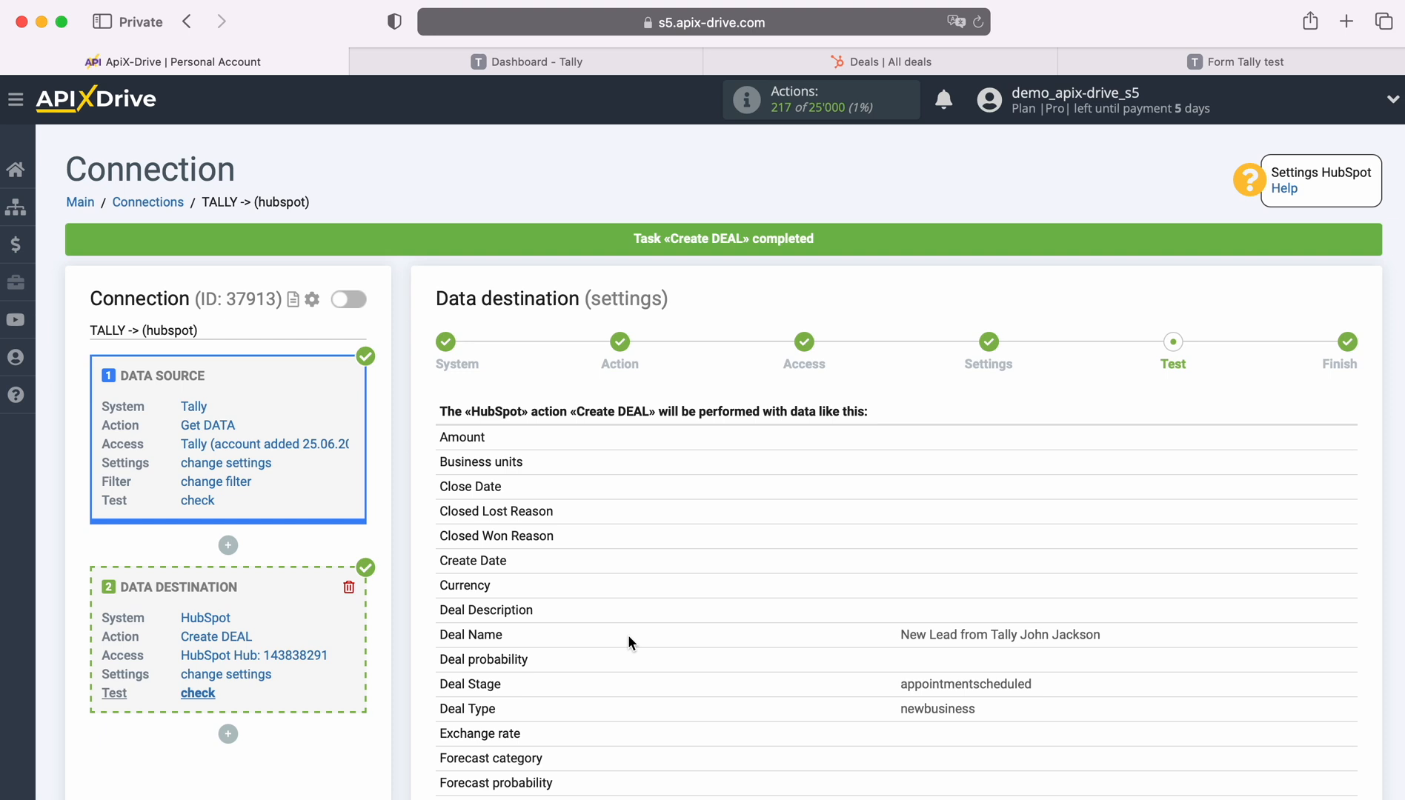
Refresh HubSpot's Deals list and open the new 'New Lead from Tally' test deal record.
left_click(913, 59)
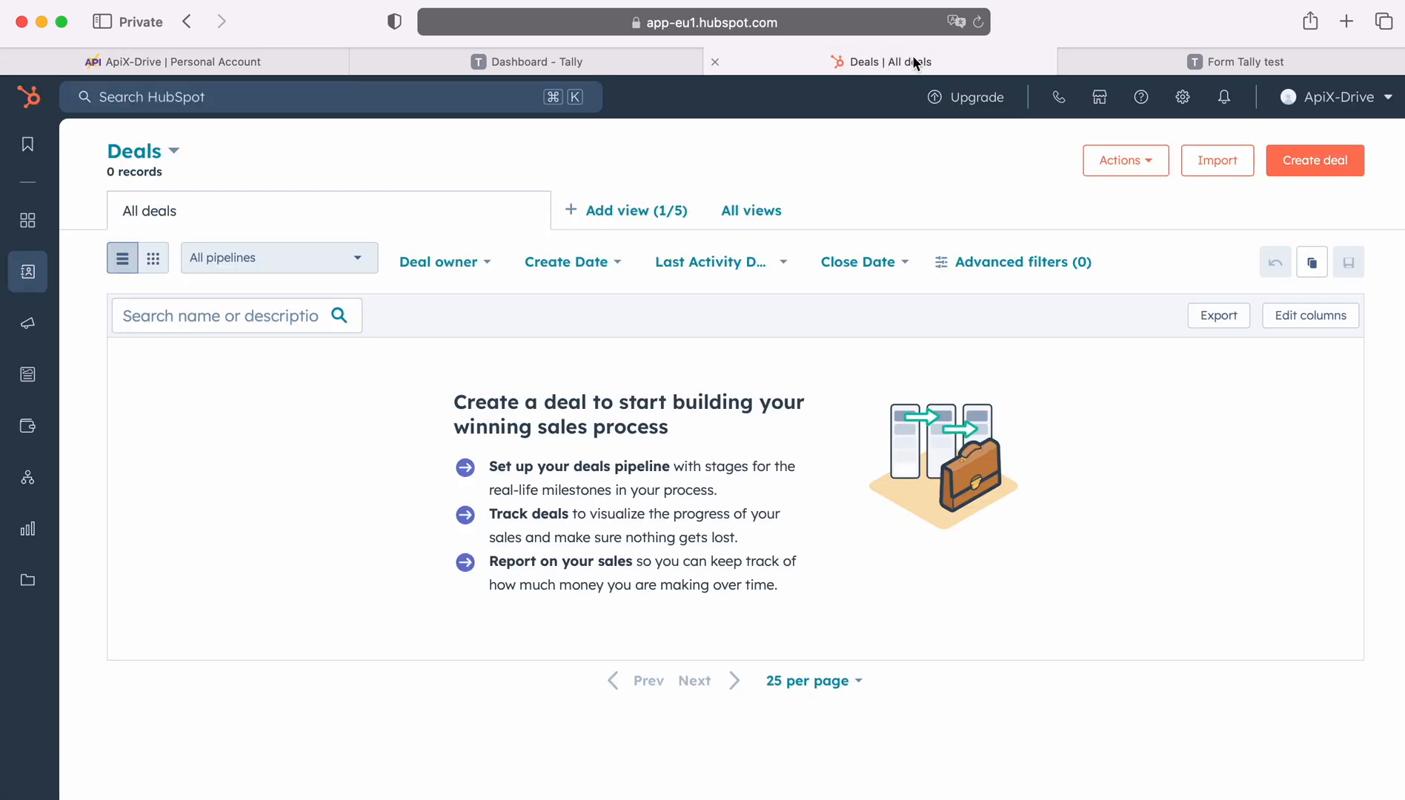
left_click(979, 22)
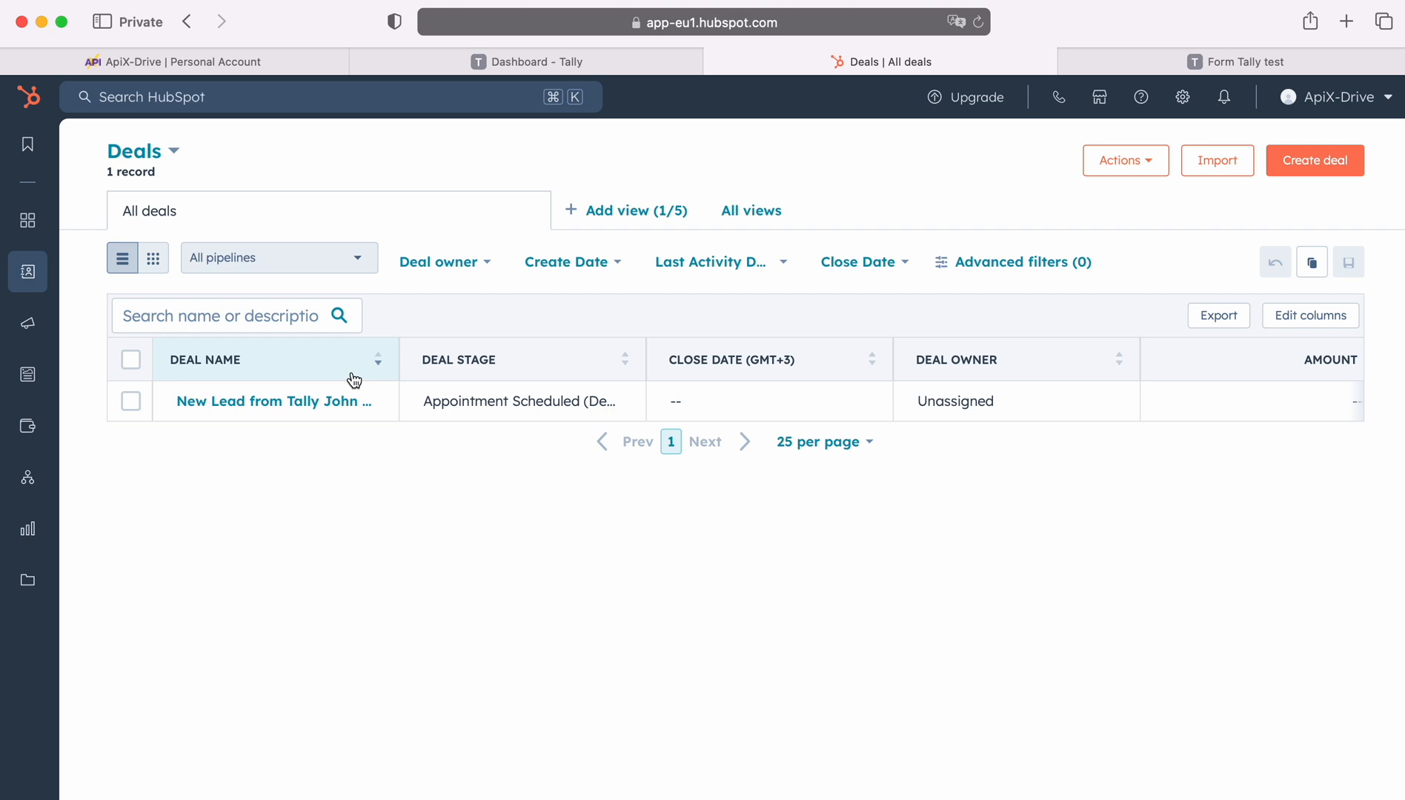
left_click(281, 400)
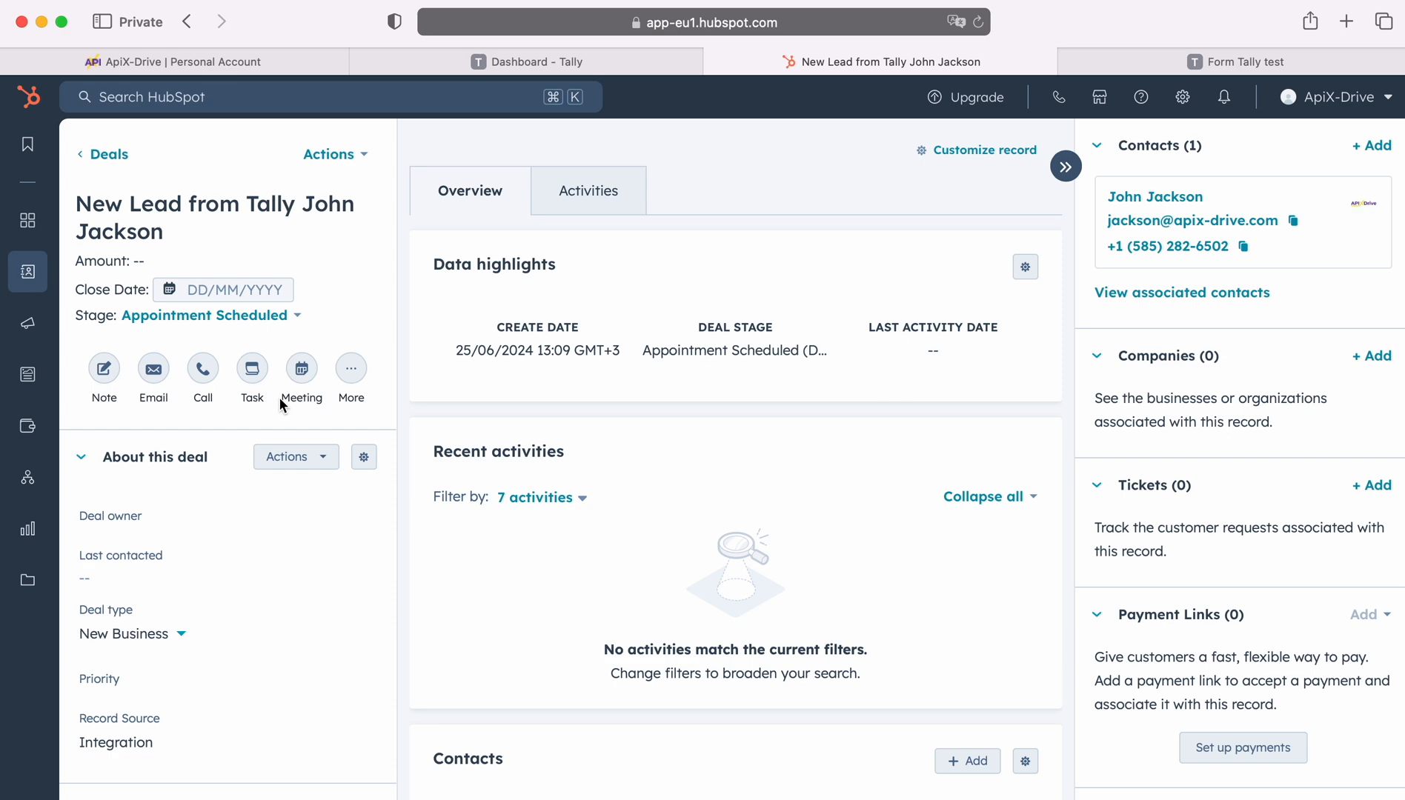
Back in ApiX-Drive, continue past the test data table to reach the connection's Finish step.
left_click(214, 61)
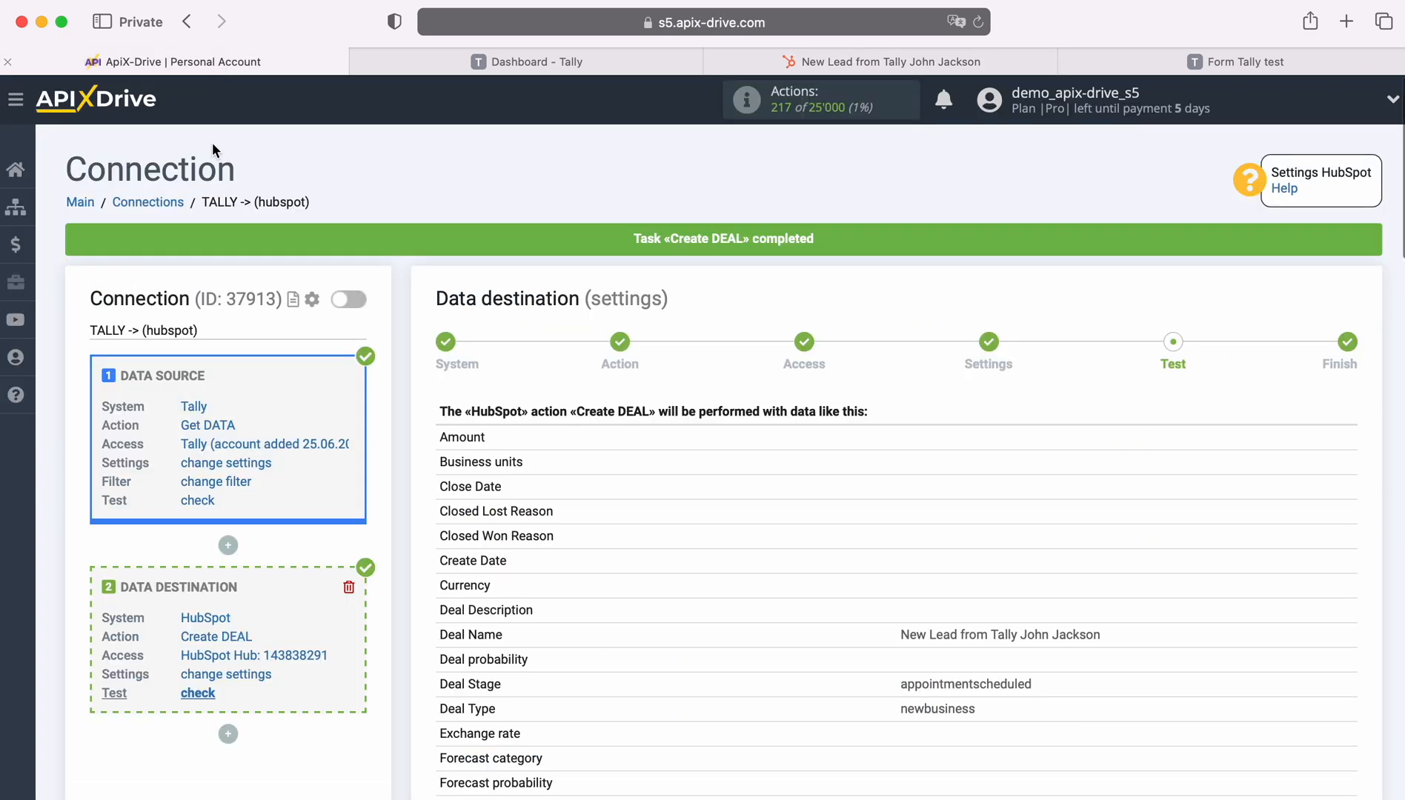
scroll(1125, 582, "down", 12)
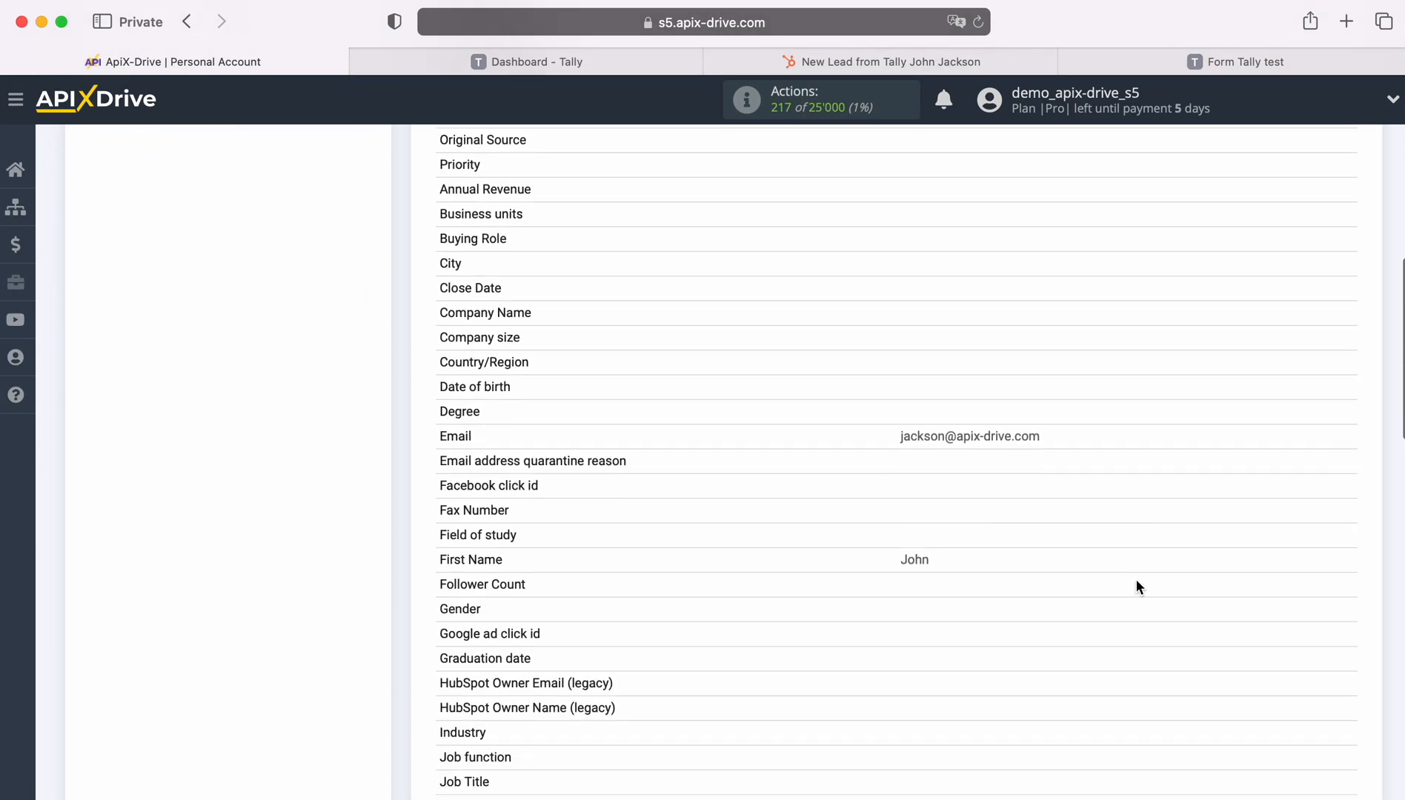
scroll(1140, 592, "down", 10)
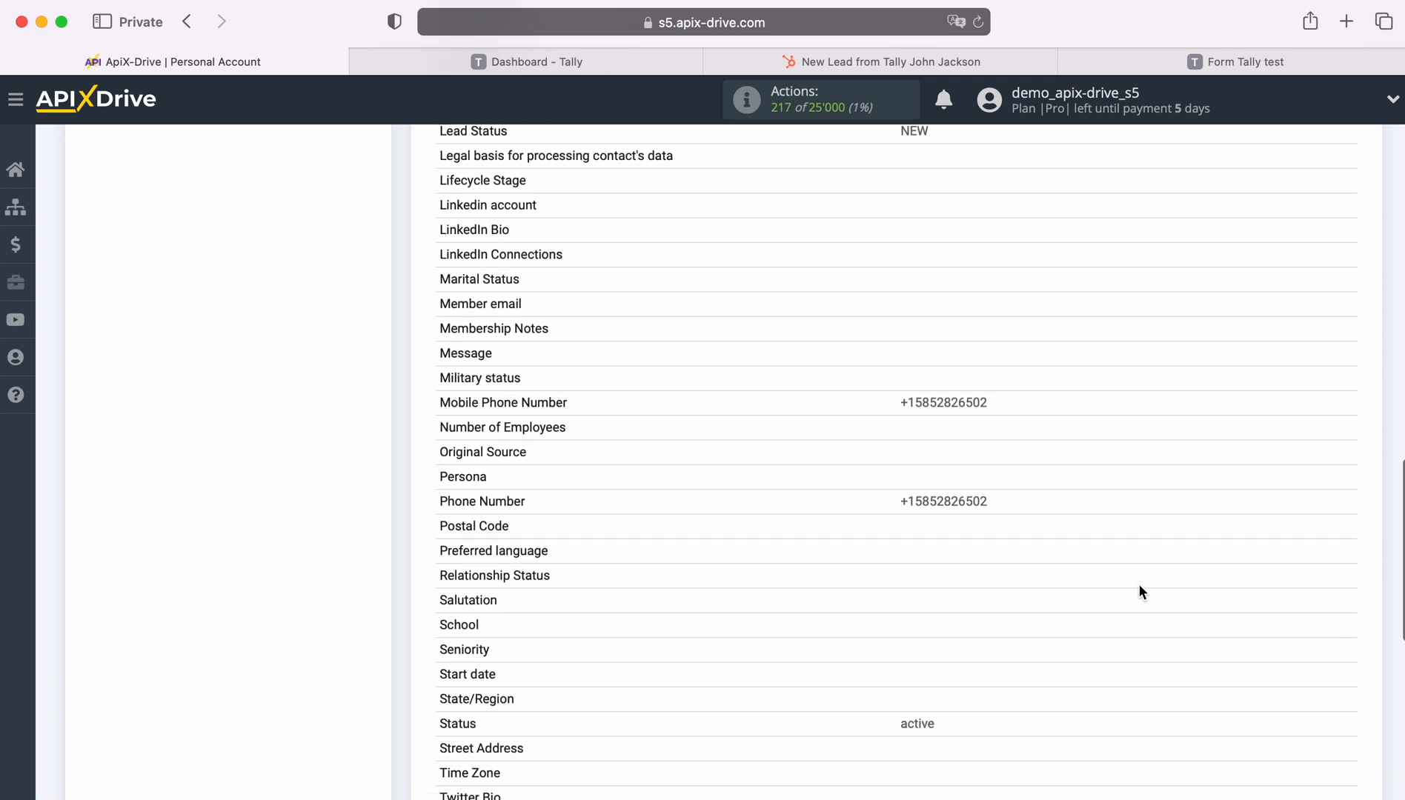
scroll(1140, 591, "down", 5)
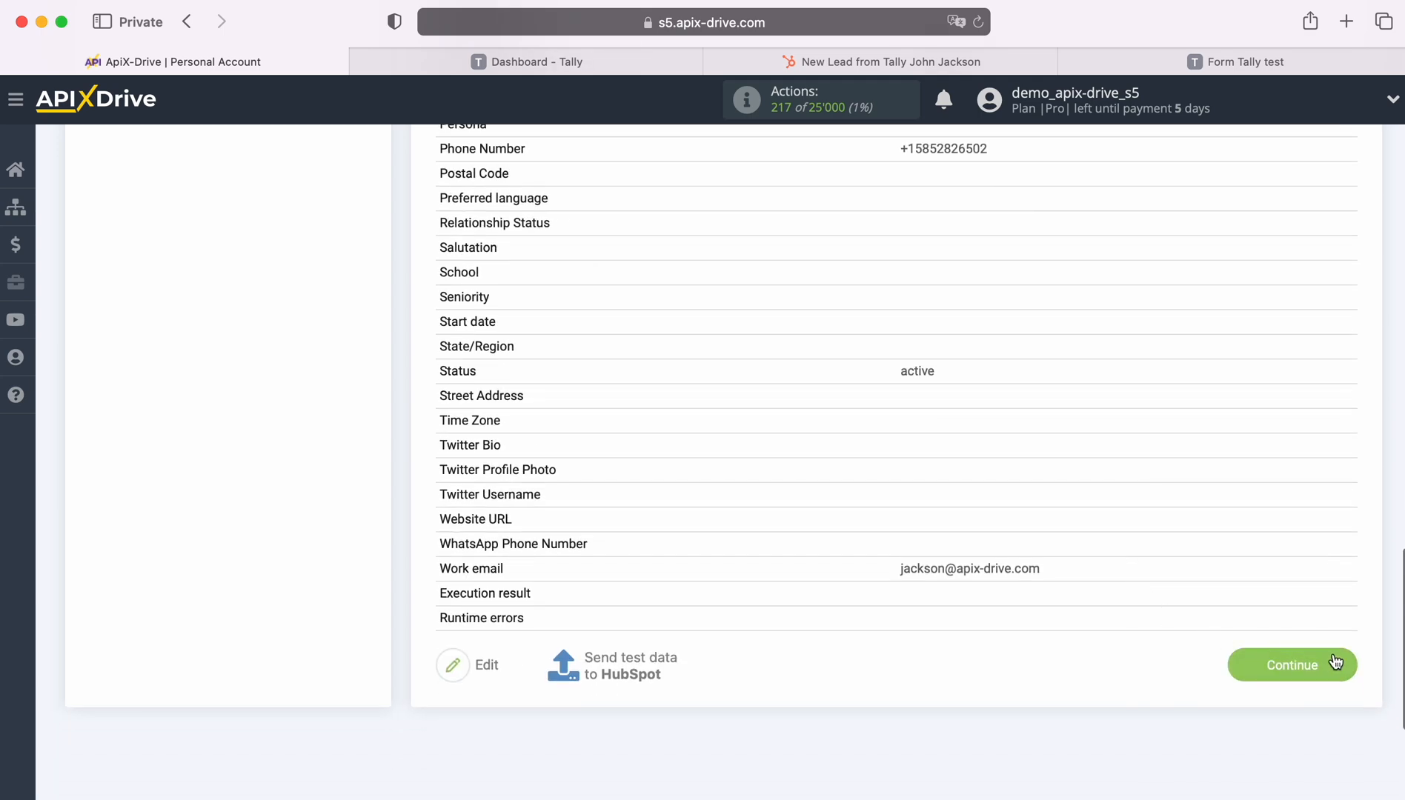
left_click(1334, 659)
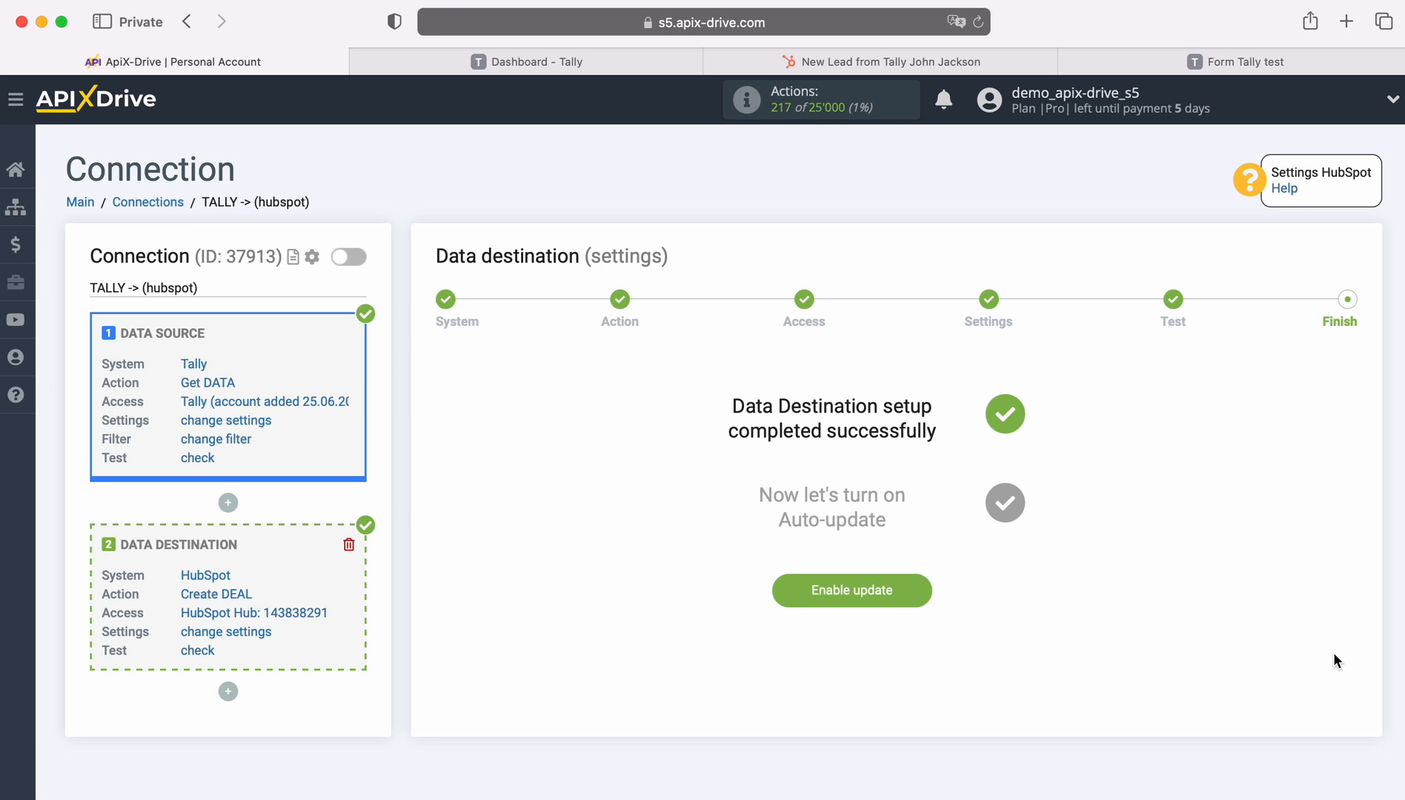
Enable auto-update for TALLY -> (hubspot) and set its update interval to 5 minutes.
left_click(920, 587)
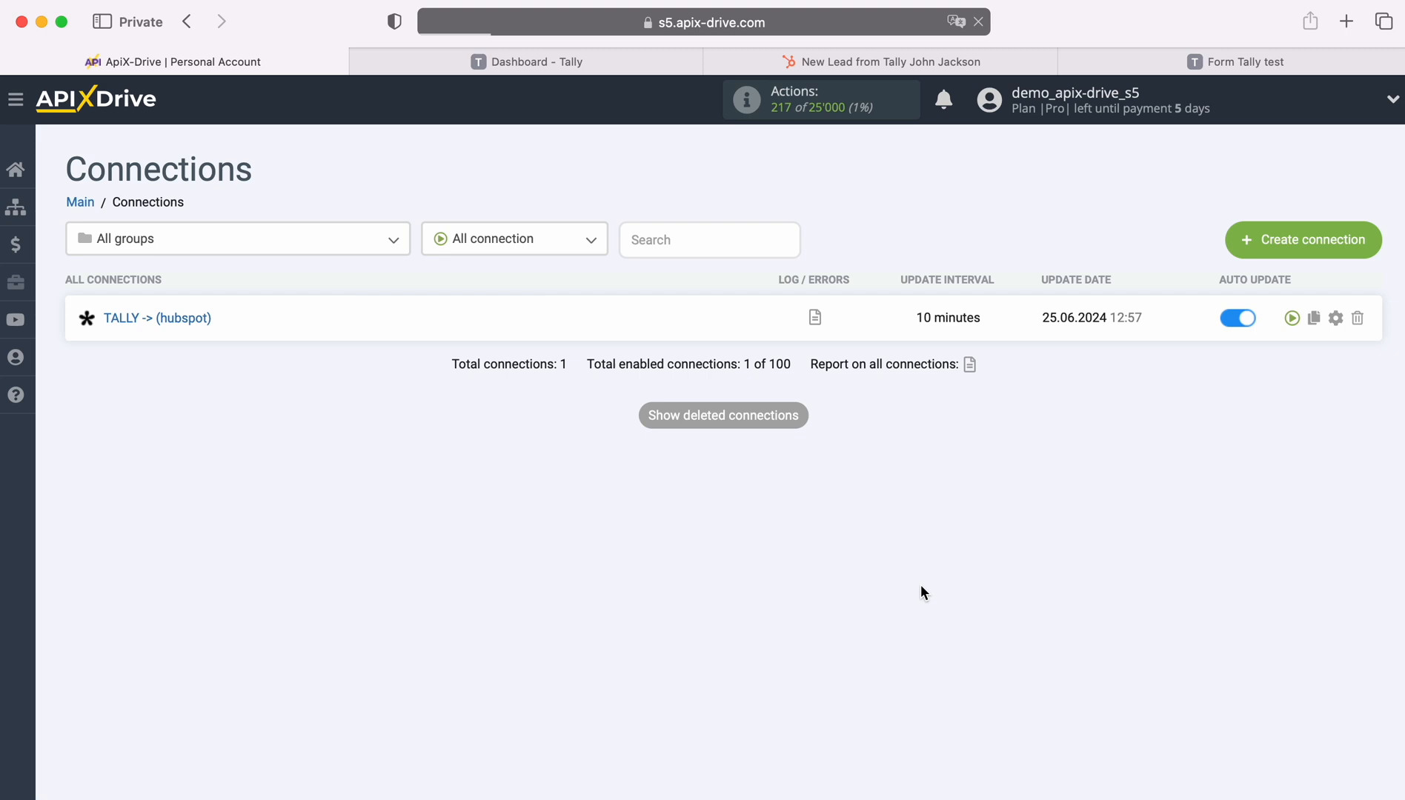
left_click(1335, 318)
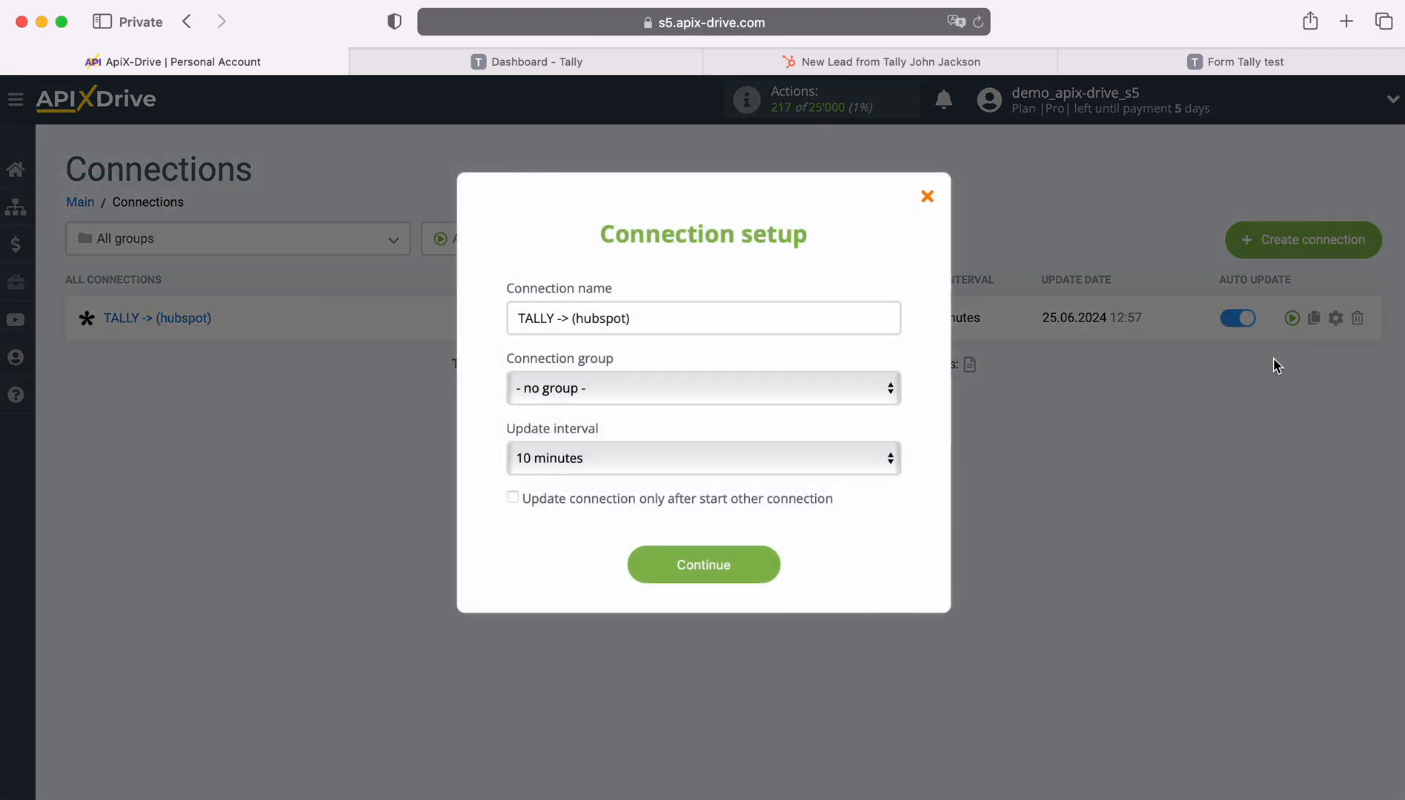
left_click(719, 455)
left_click(682, 429)
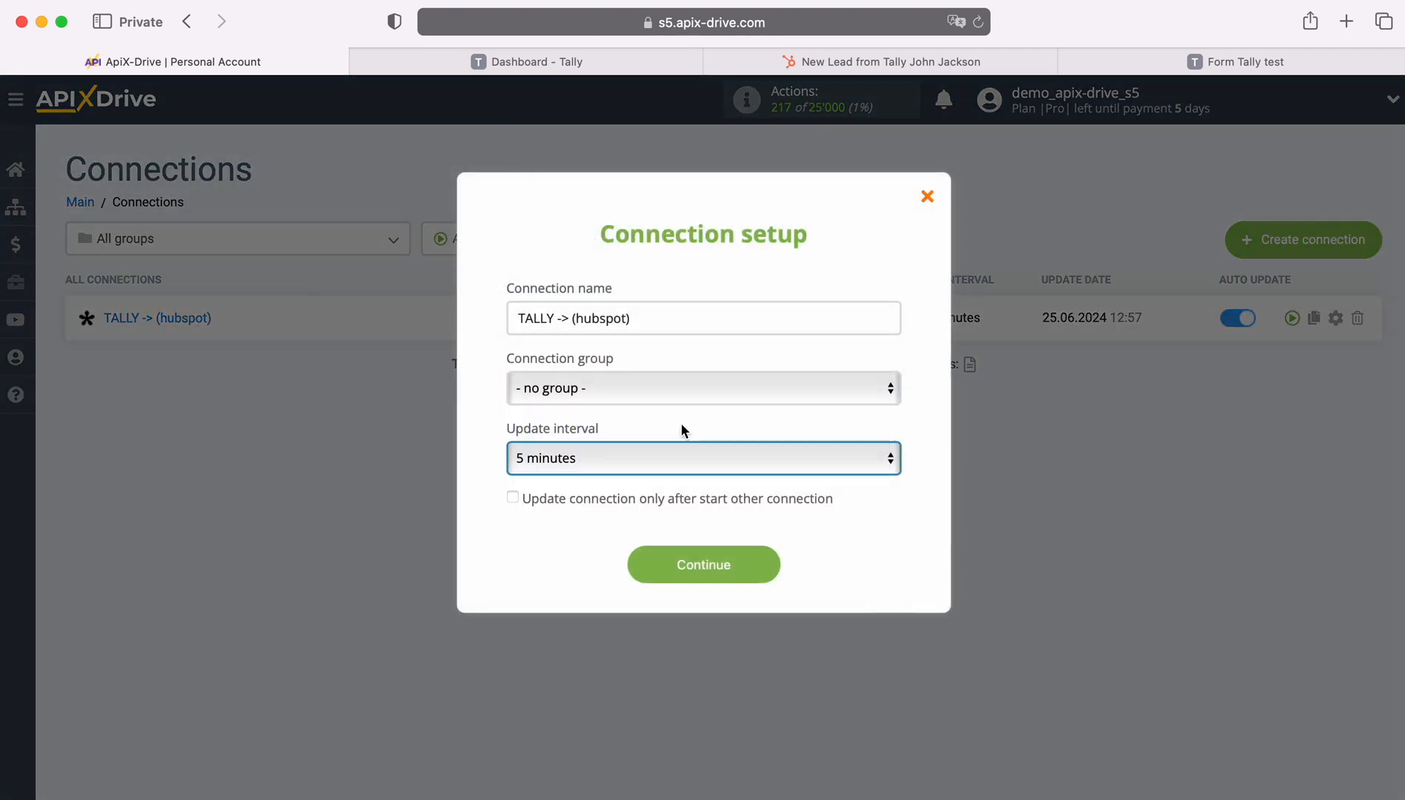
left_click(769, 566)
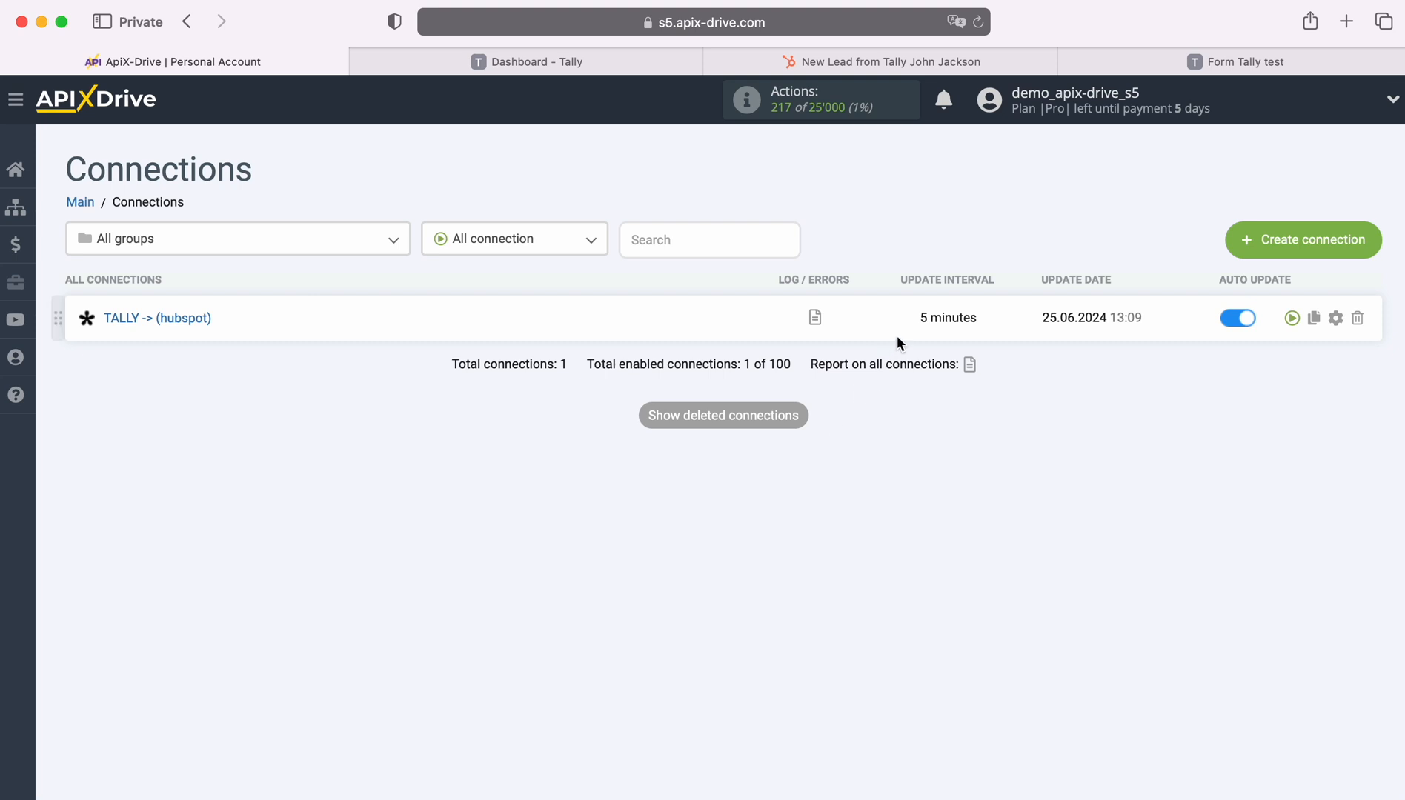